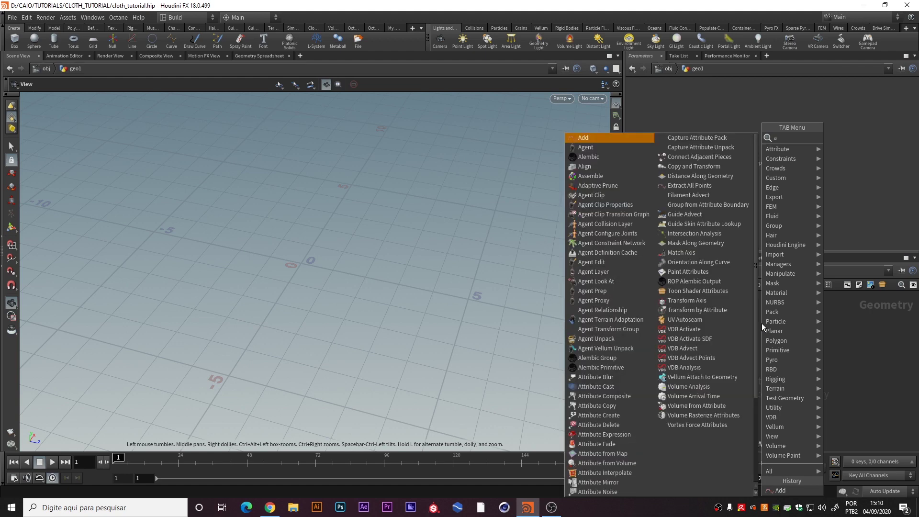
# Create an Add node in the geometry network and enable its Point 0 at the origin.
pyautogui.press('Return')
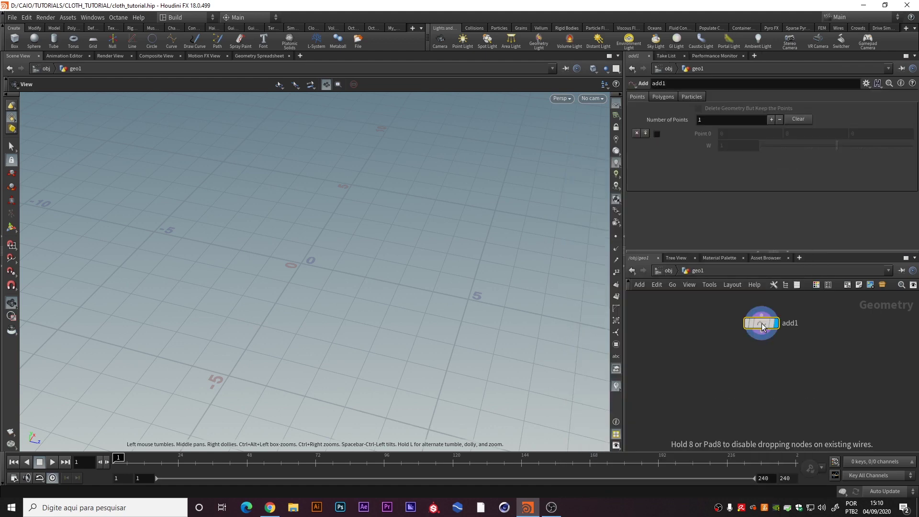
pyautogui.click(779, 364)
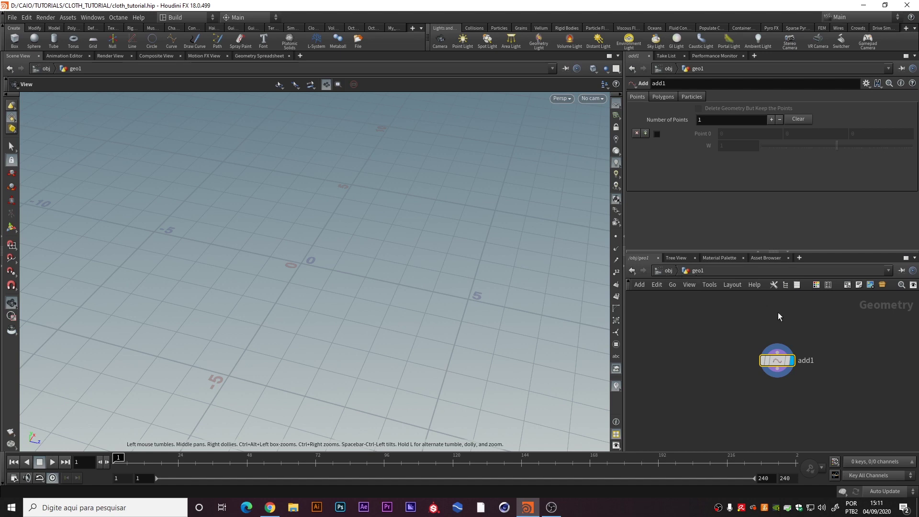
pyautogui.moveTo(777, 360); pyautogui.dragTo(768, 357)
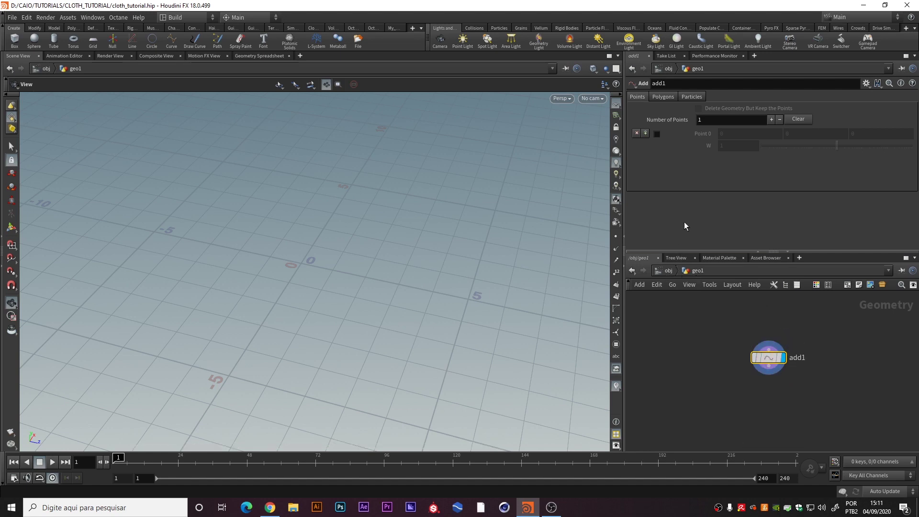
pyautogui.click(657, 134)
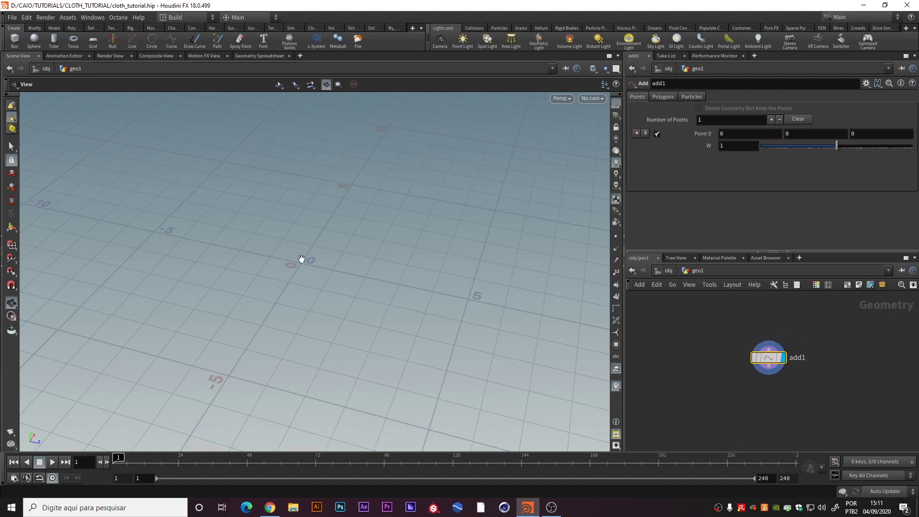
# Increase the point marker size in the viewport's display options to 5.58.
pyautogui.scroll(1, 300, 254)
pyautogui.press('d')
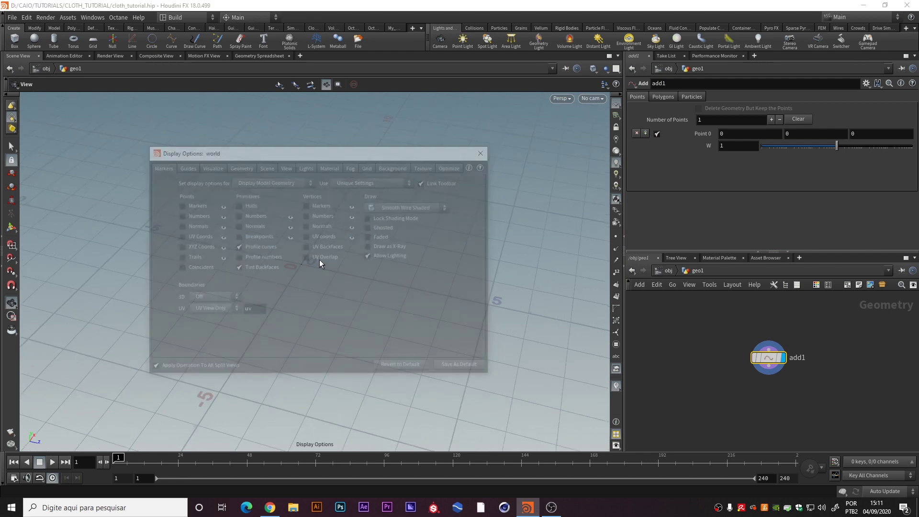
pyautogui.click(218, 168)
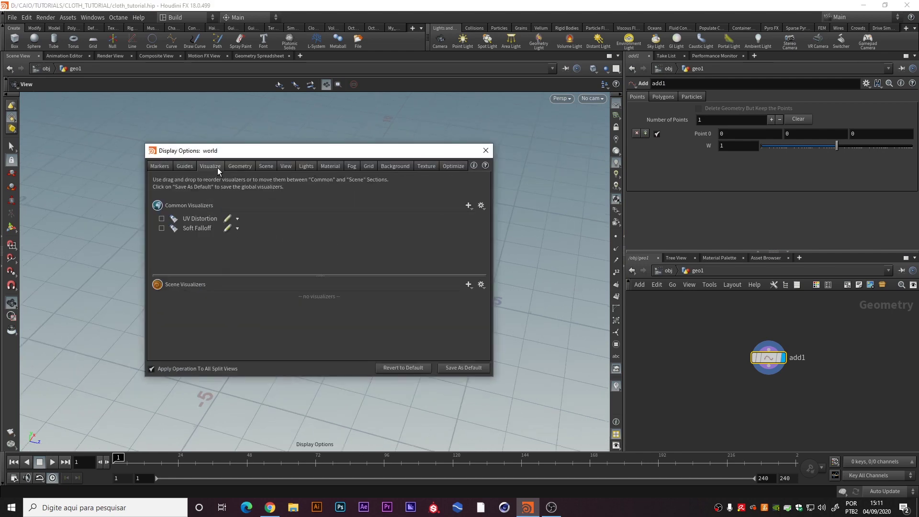
pyautogui.click(184, 166)
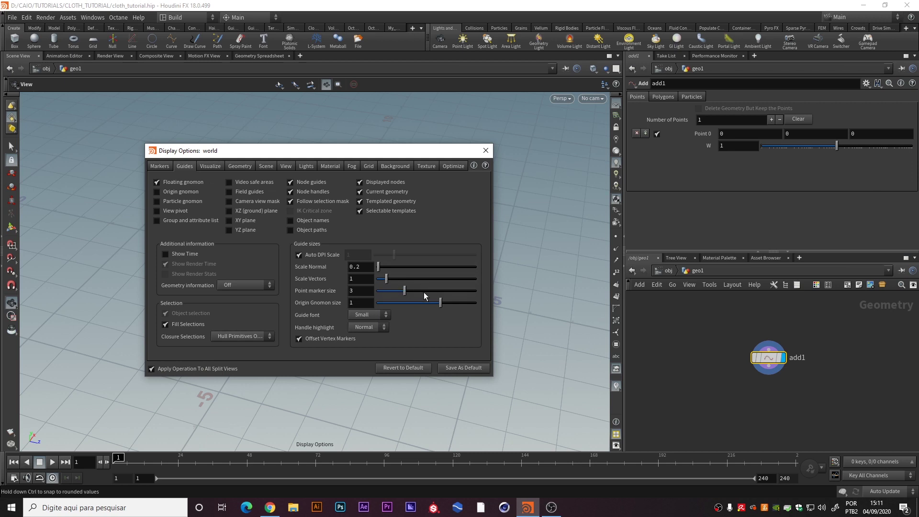
pyautogui.moveTo(424, 292); pyautogui.dragTo(441, 290)
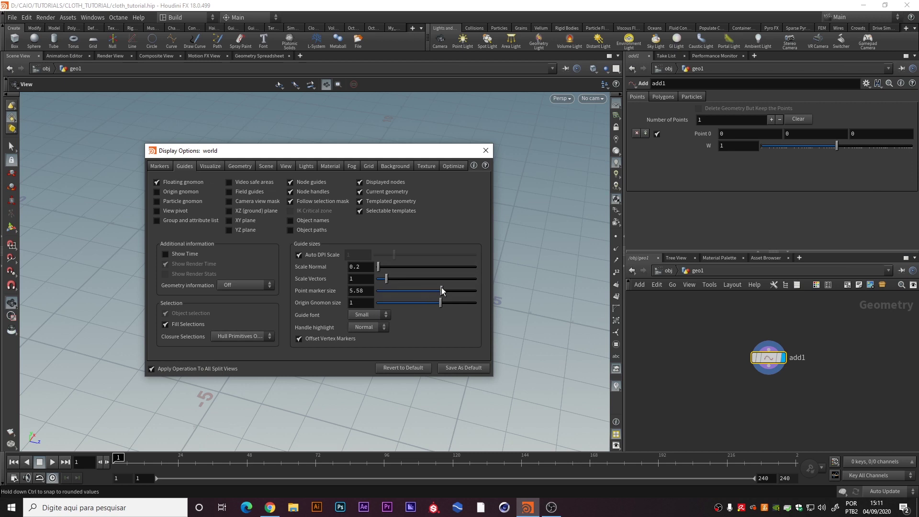
# Switch the viewport background to the Dark color scheme and turn on point display.
pyautogui.click(398, 166)
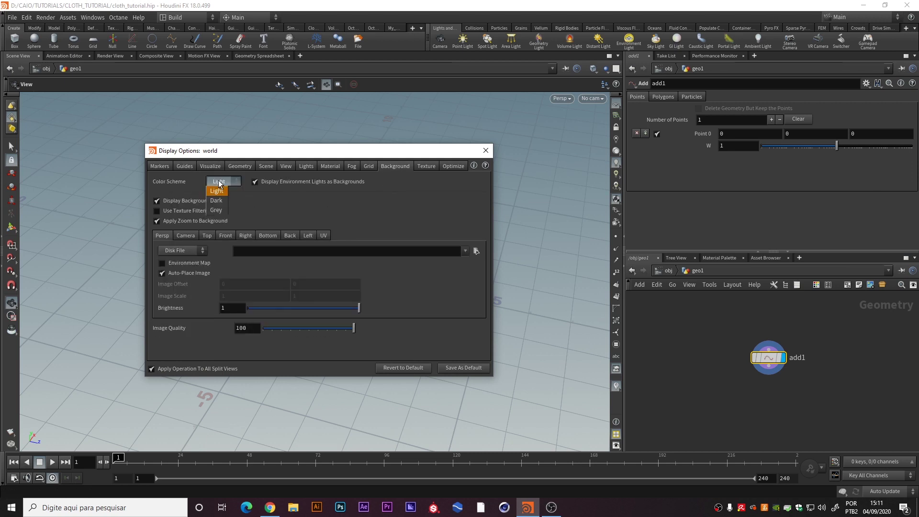
pyautogui.click(222, 201)
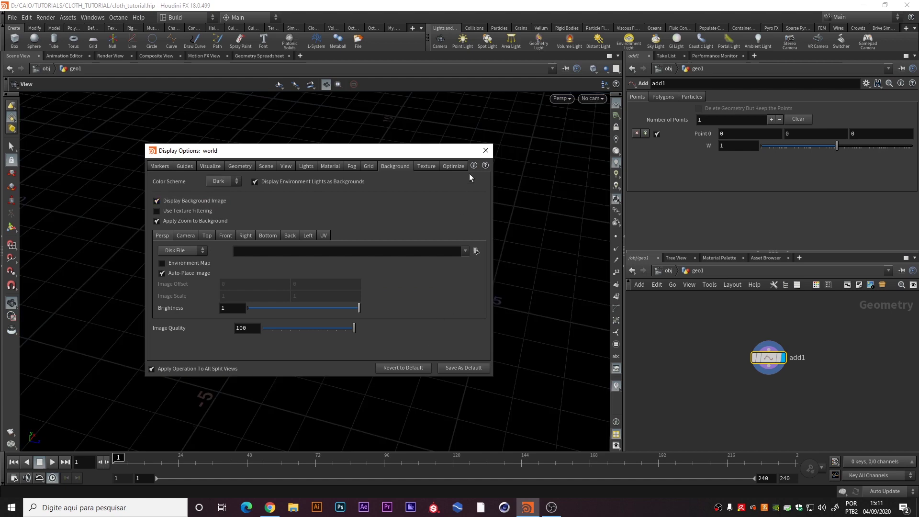
pyautogui.click(486, 151)
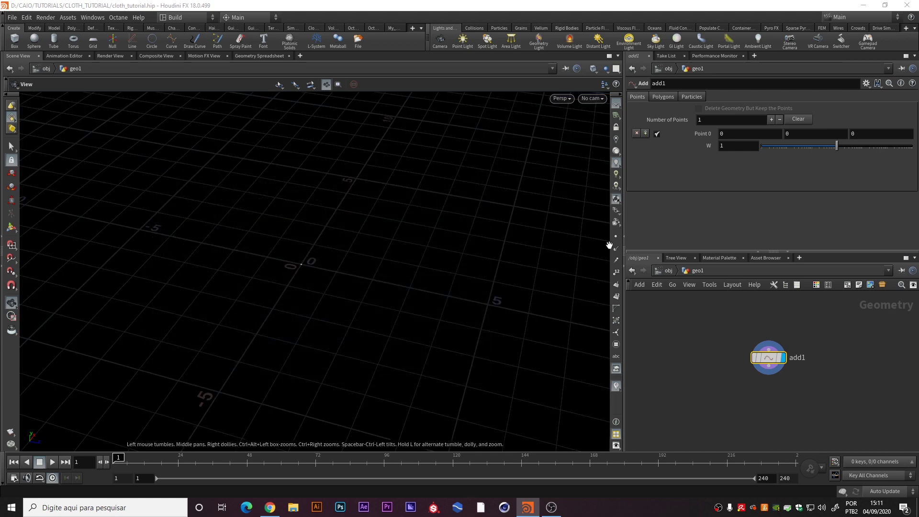
pyautogui.click(616, 237)
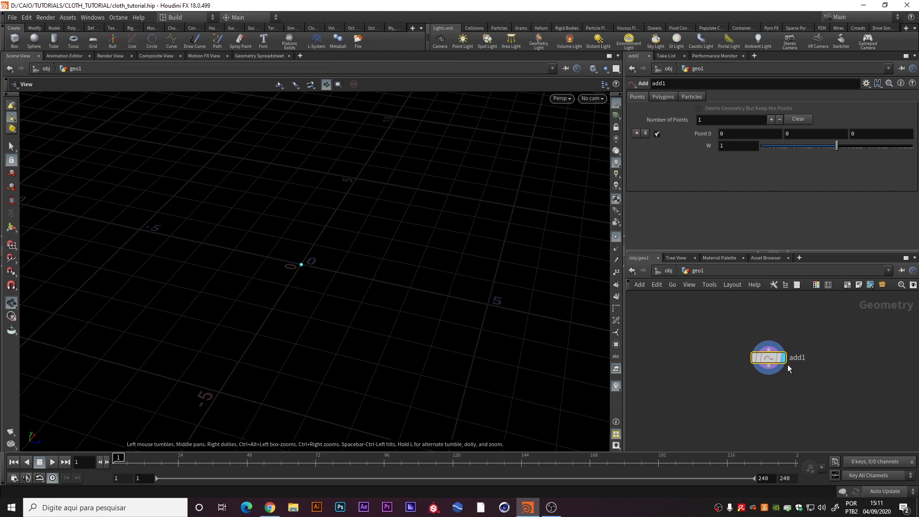
# Set the X position of the Add node's Point 0 to 1 and inspect it against the grid.
pyautogui.doubleClick(743, 133)
pyautogui.write('1')
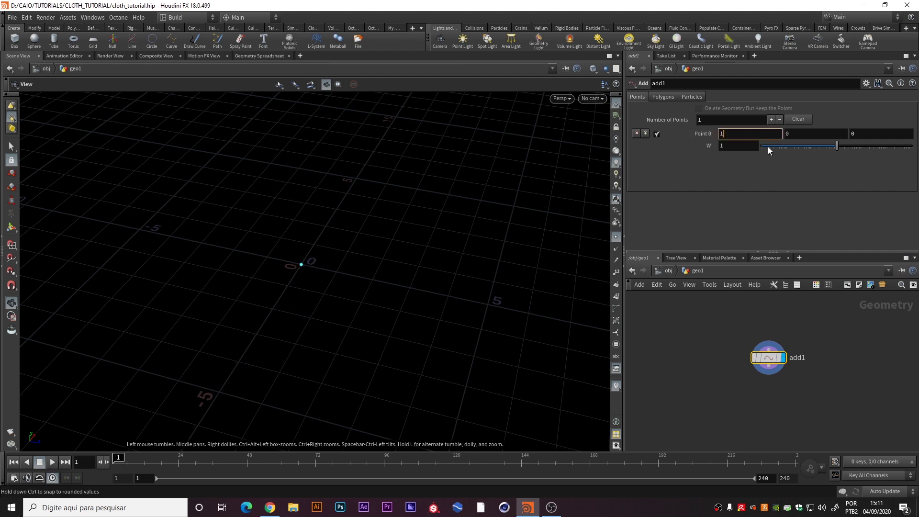
pyautogui.press('Return')
pyautogui.moveTo(404, 265); pyautogui.dragTo(361, 294)
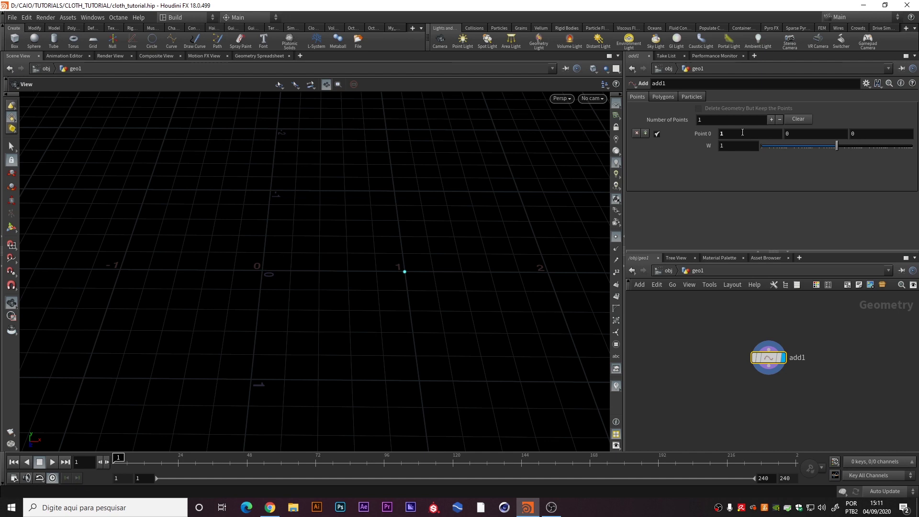
pyautogui.moveTo(396, 258); pyautogui.dragTo(386, 255)
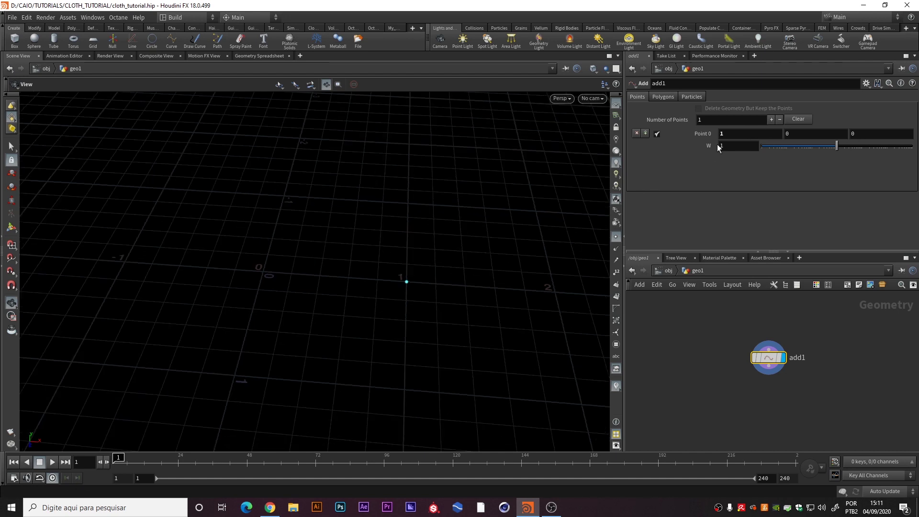
# Set the X position of the Add node's Point 0 back to 0.
pyautogui.moveTo(752, 133); pyautogui.dragTo(684, 136)
pyautogui.write('0')
pyautogui.press('Return')
# Add an Attribute Wrangle node wired to the Add node's output and make it the displayed node.
pyautogui.moveTo(791, 391); pyautogui.dragTo(784, 355, button='middle')
pyautogui.moveTo(761, 335); pyautogui.dragTo(766, 376)
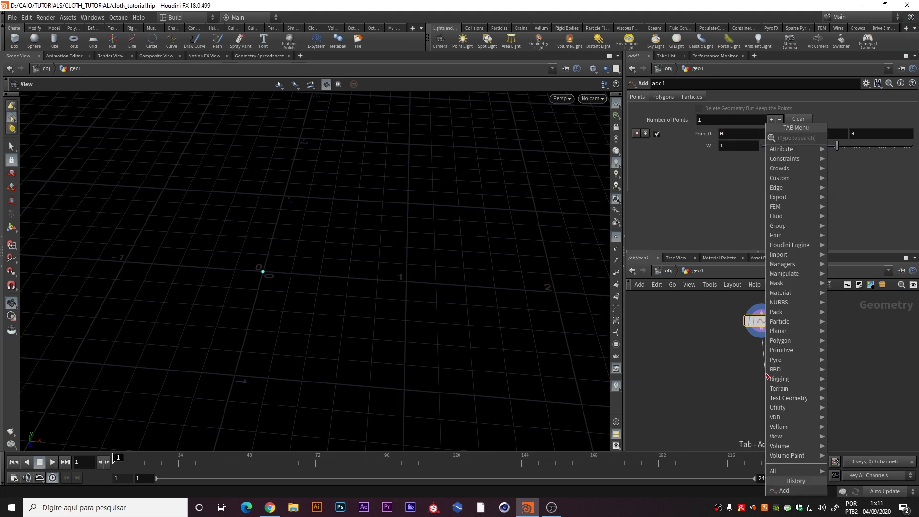
pyautogui.write('at wrang')
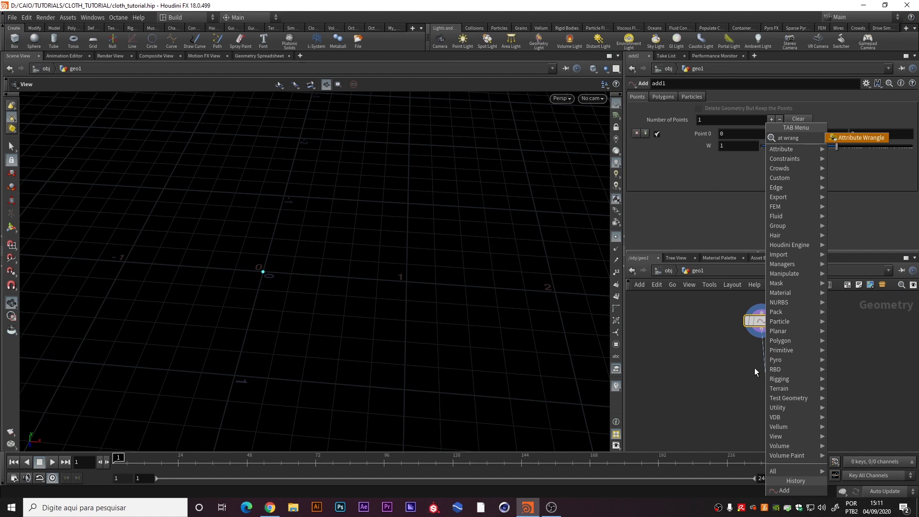
pyautogui.press('Return')
pyautogui.click(761, 373)
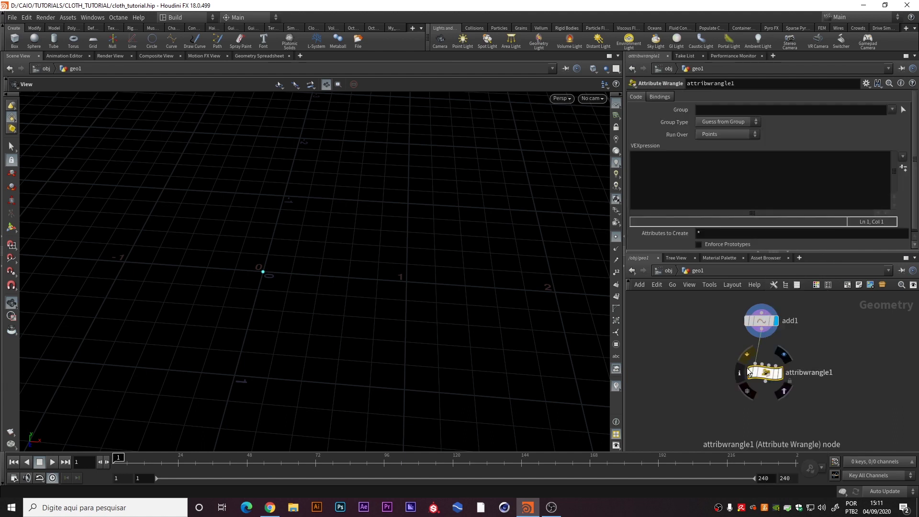
# Write the wrangle's VEX expression as @P = set(1,0,0); to move the point along X.
pyautogui.click(707, 185)
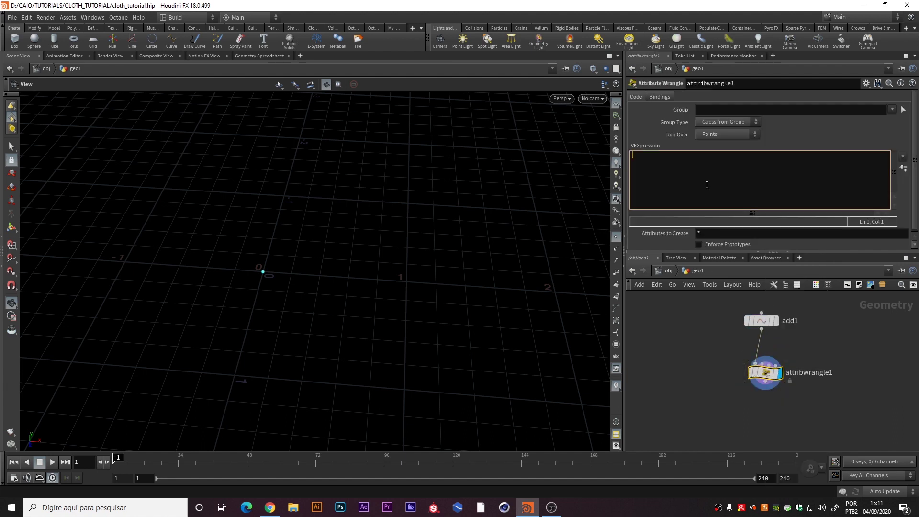
pyautogui.write('@P = s')
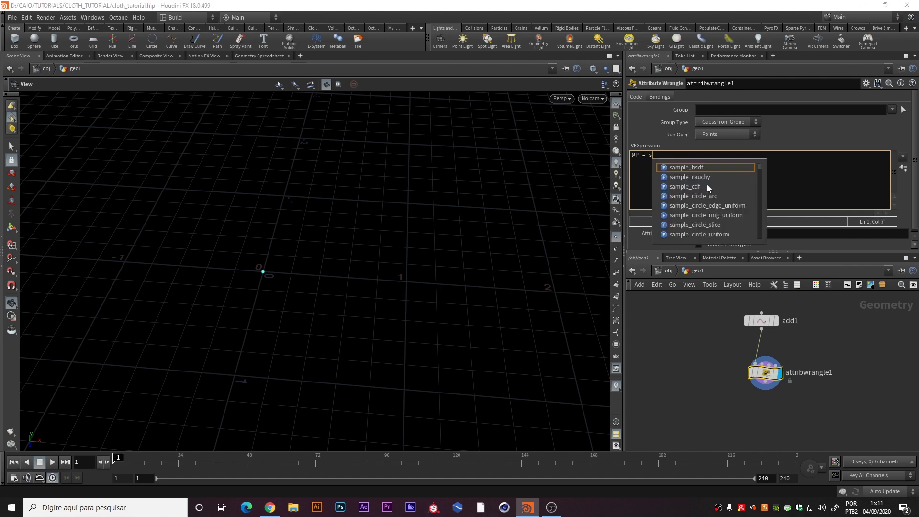
pyautogui.write('et(1,0')
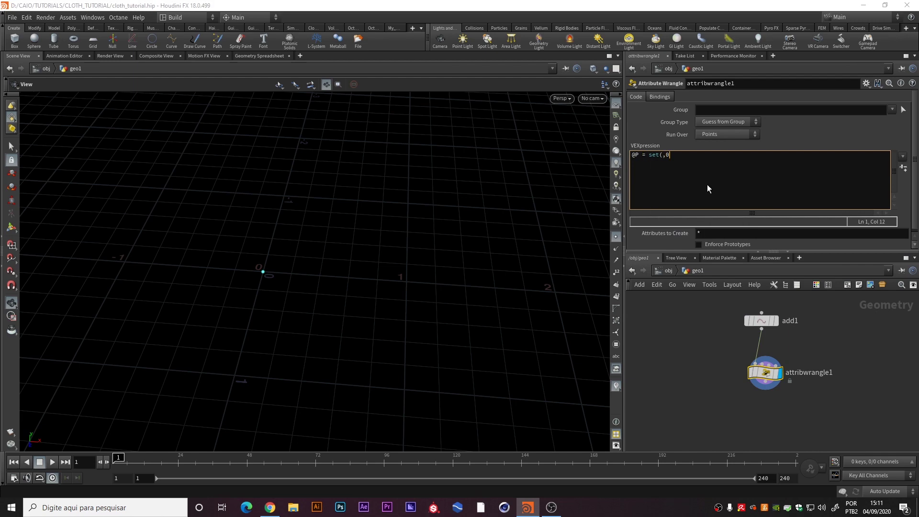
pyautogui.write(',0)')
pyautogui.press('Left')
pyautogui.press('Left')
pyautogui.press('Left')
pyautogui.press('Left')
pyautogui.press('Left')
pyautogui.write('1')
pyautogui.press('End')
# Review the @P attribute and the set function in the wrangle's expression.
pyautogui.doubleClick(637, 155)
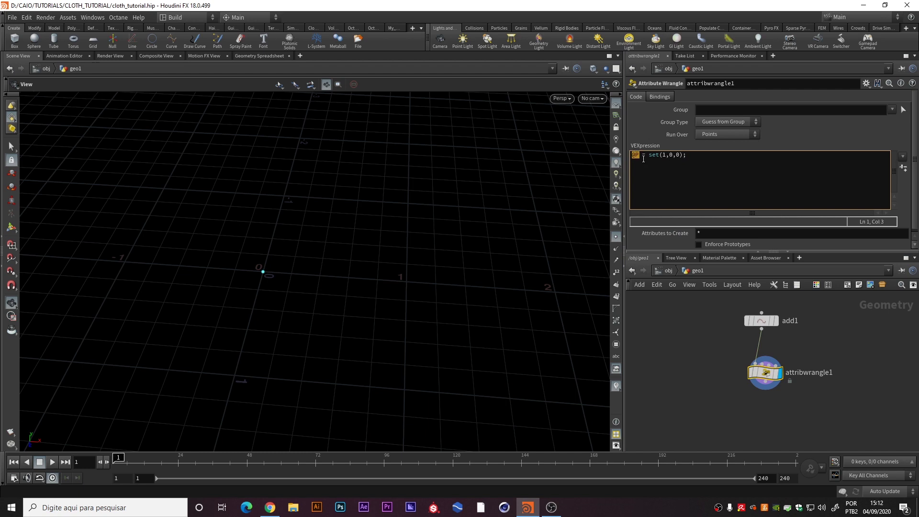
pyautogui.click(649, 155)
pyautogui.click(667, 156)
pyautogui.moveTo(638, 155); pyautogui.dragTo(630, 156)
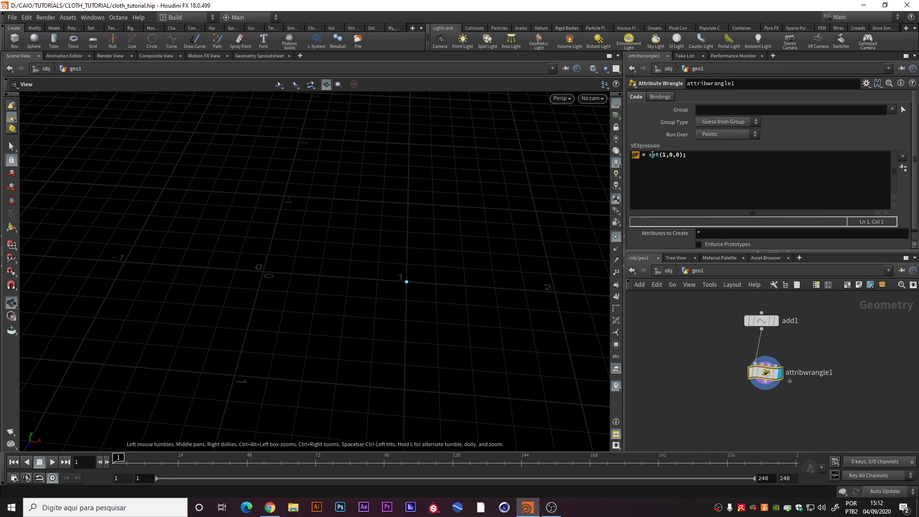
pyautogui.click(640, 155)
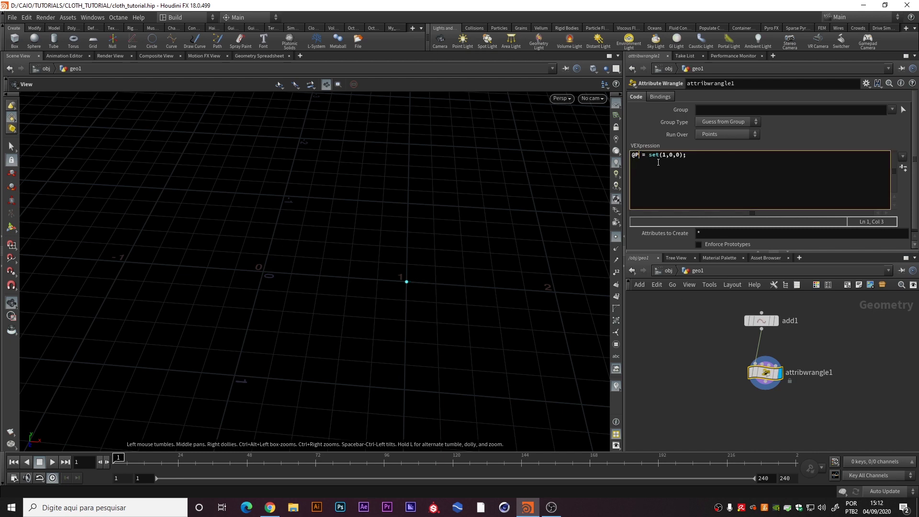
pyautogui.moveTo(640, 155); pyautogui.dragTo(630, 154)
pyautogui.click(687, 326)
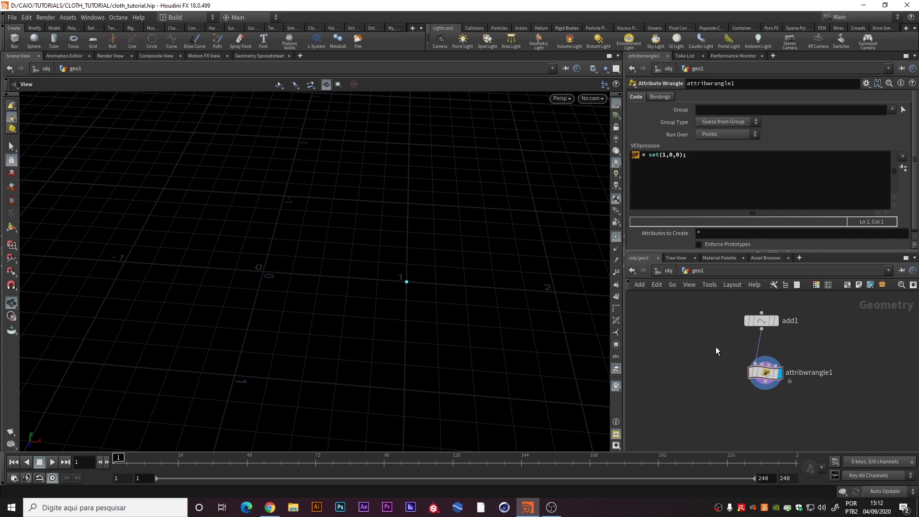
# Add a separate Sphere node, set its primitive type to Polygon and make it the displayed node.
pyautogui.moveTo(709, 346); pyautogui.dragTo(779, 369, button='middle')
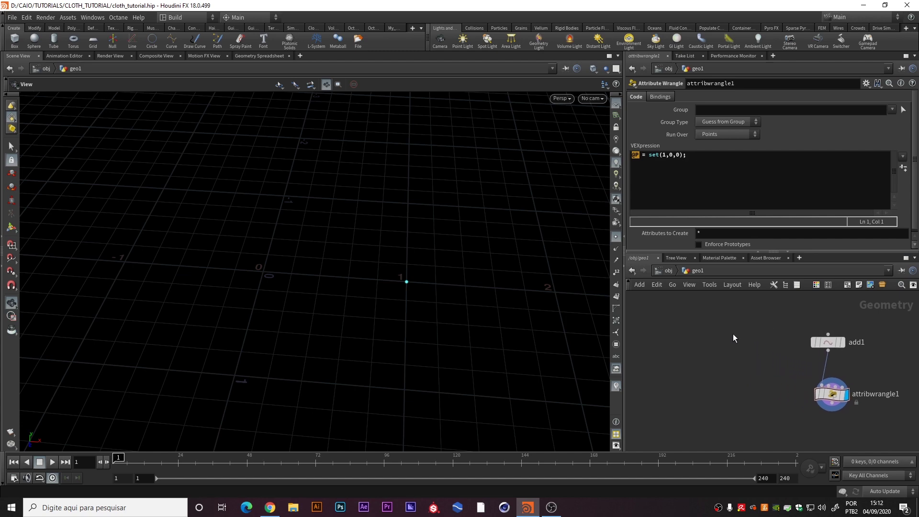
pyautogui.press('Tab')
pyautogui.write('sphere')
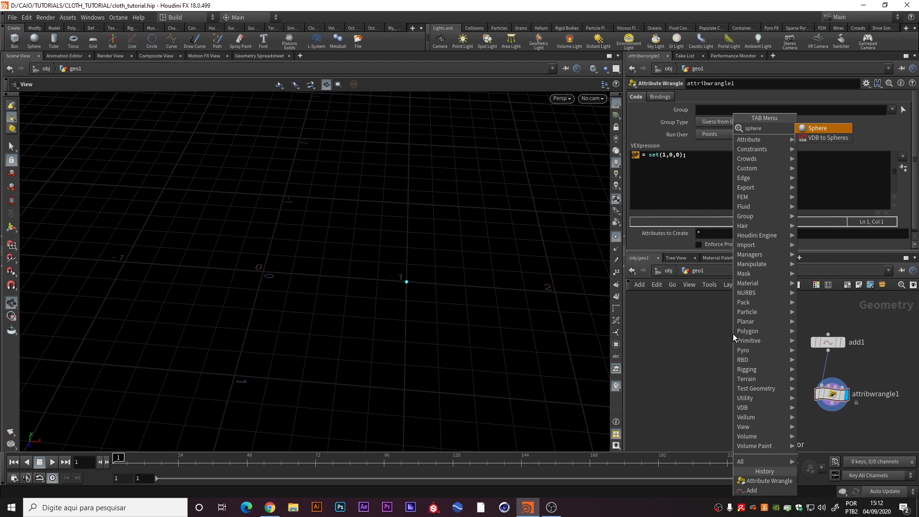
pyautogui.press('Return')
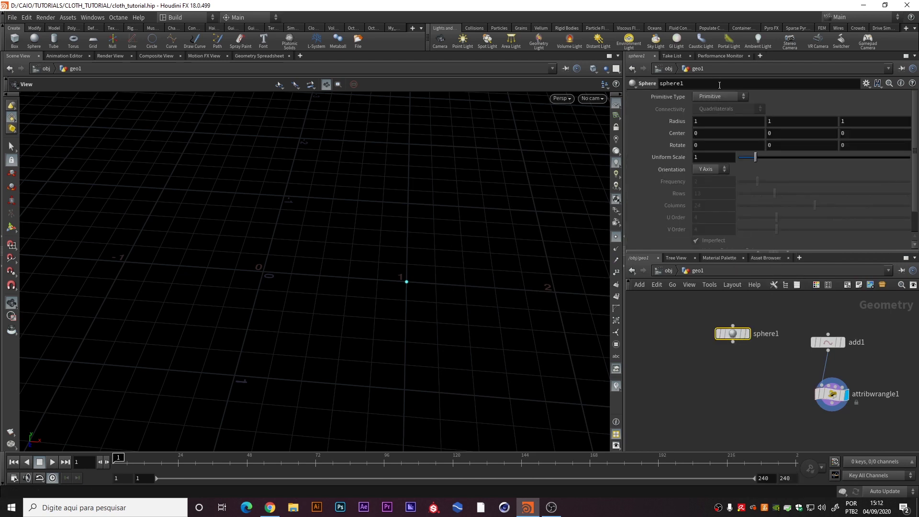
pyautogui.click(724, 98)
pyautogui.click(726, 116)
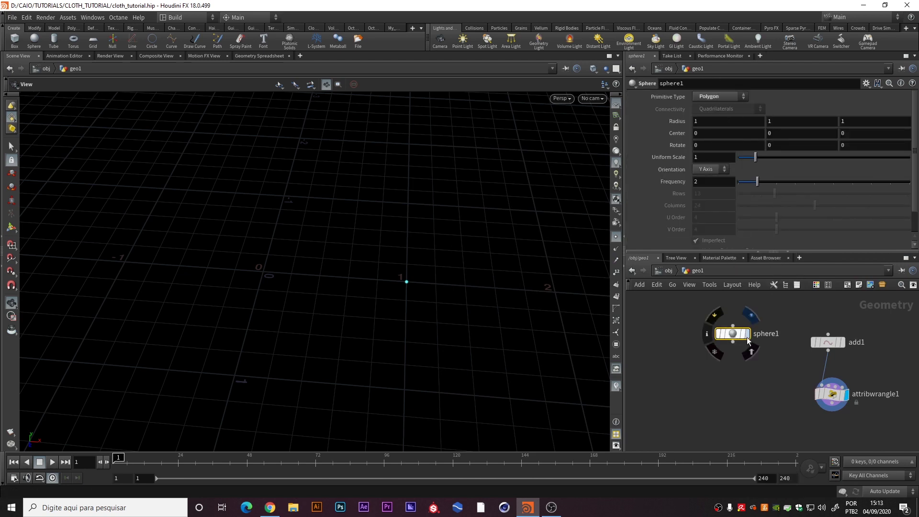
pyautogui.click(747, 333)
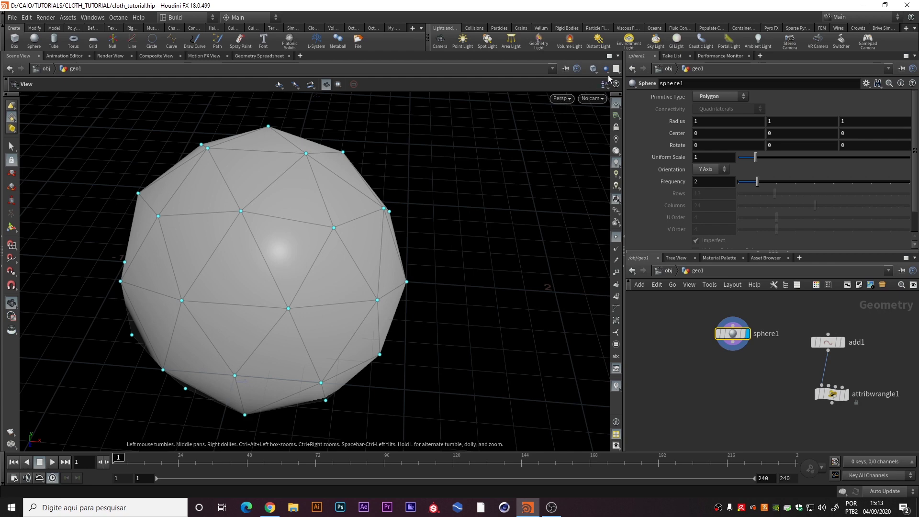
# Split the scene view pane top and bottom and turn the lower pane into a Geometry Spreadsheet.
pyautogui.click(619, 56)
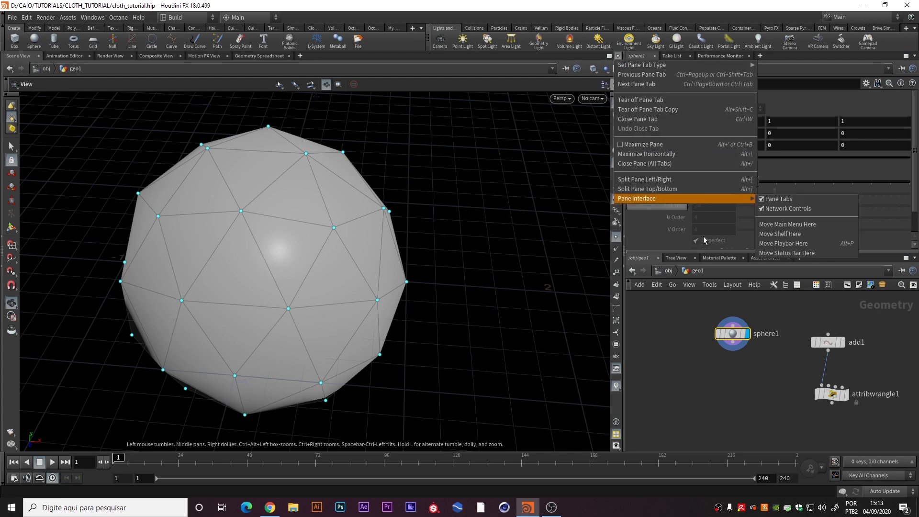
pyautogui.click(677, 189)
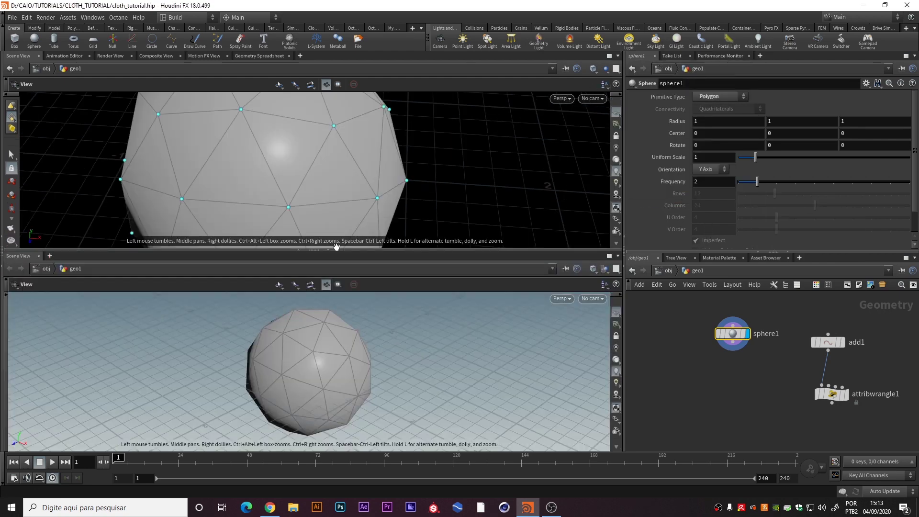
pyautogui.moveTo(302, 249); pyautogui.dragTo(288, 267)
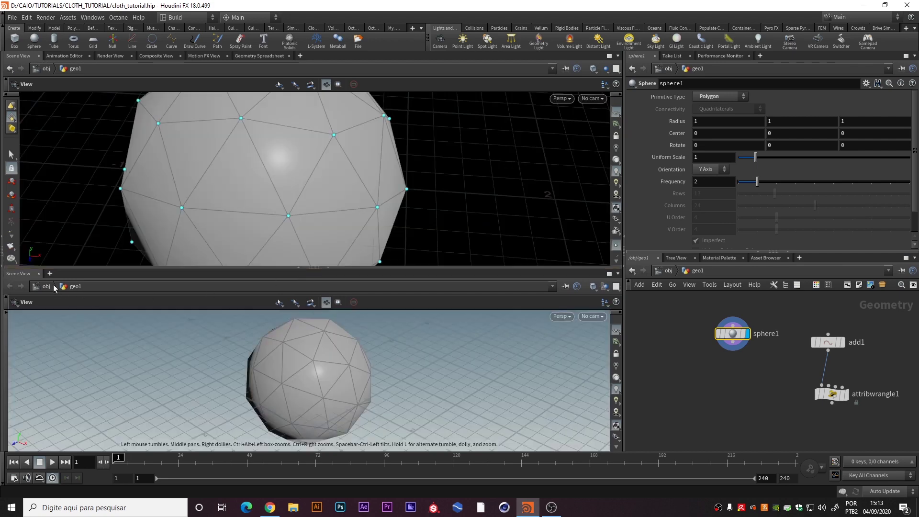
pyautogui.rightClick(22, 276)
pyautogui.moveTo(82, 389)
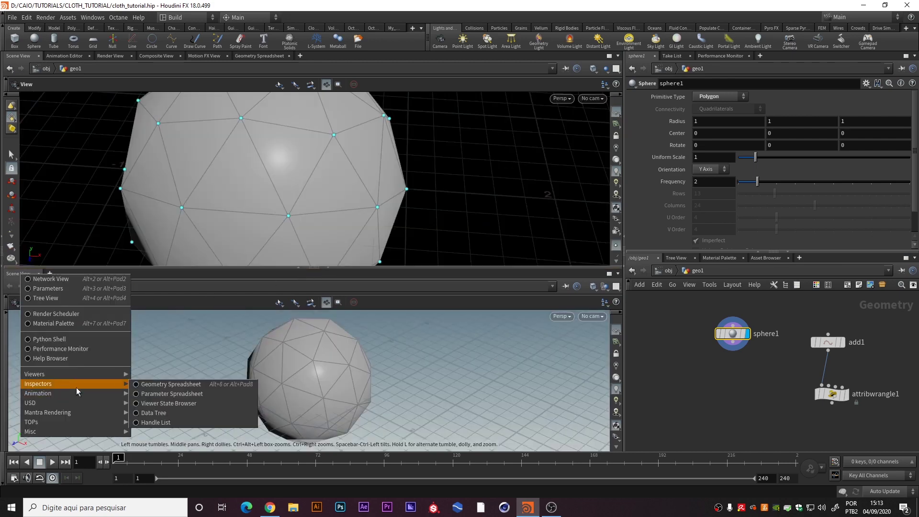
pyautogui.click(193, 386)
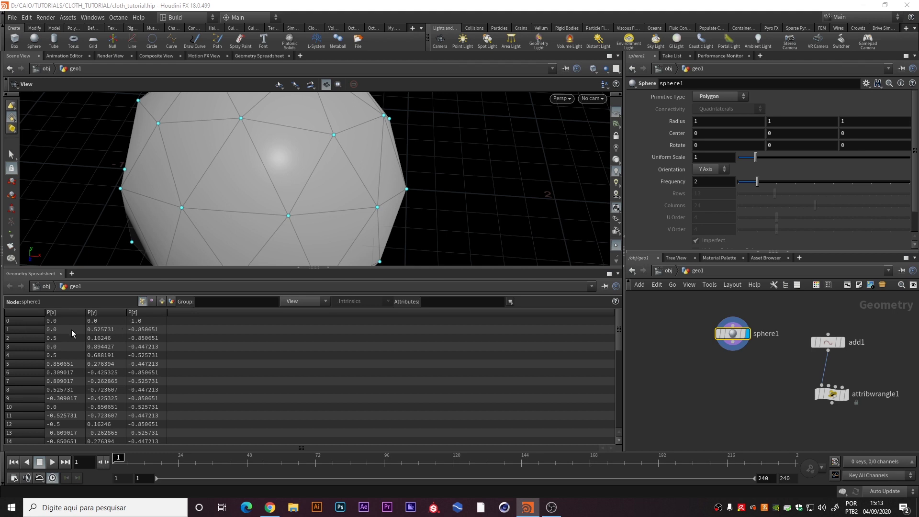
# Turn on the display of point numbers for the sphere in the viewport.
pyautogui.scroll(-5, 328, 181)
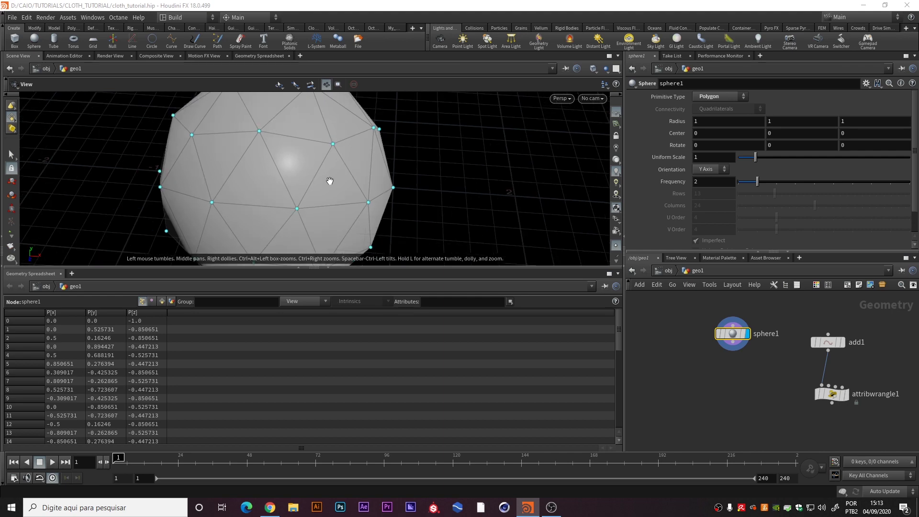
pyautogui.moveTo(230, 177); pyautogui.dragTo(251, 208)
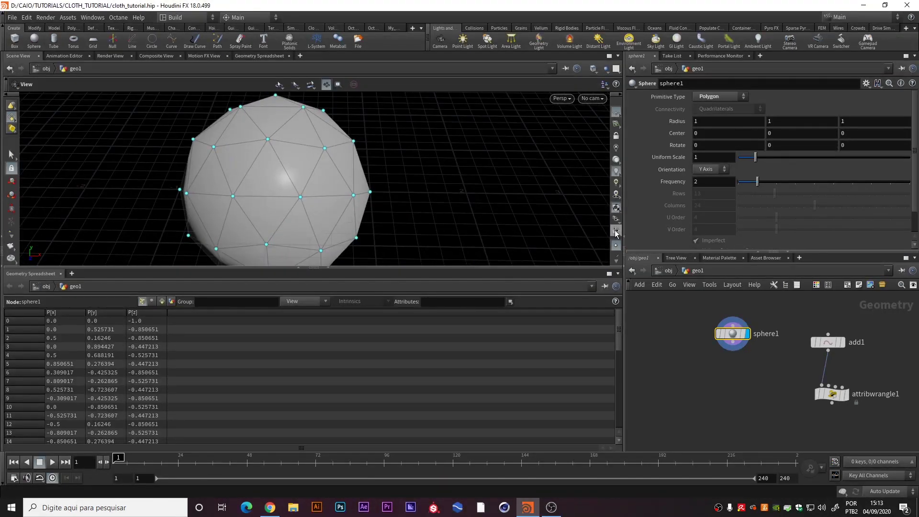
pyautogui.scroll(-3, 616, 210)
pyautogui.scroll(-2, 617, 216)
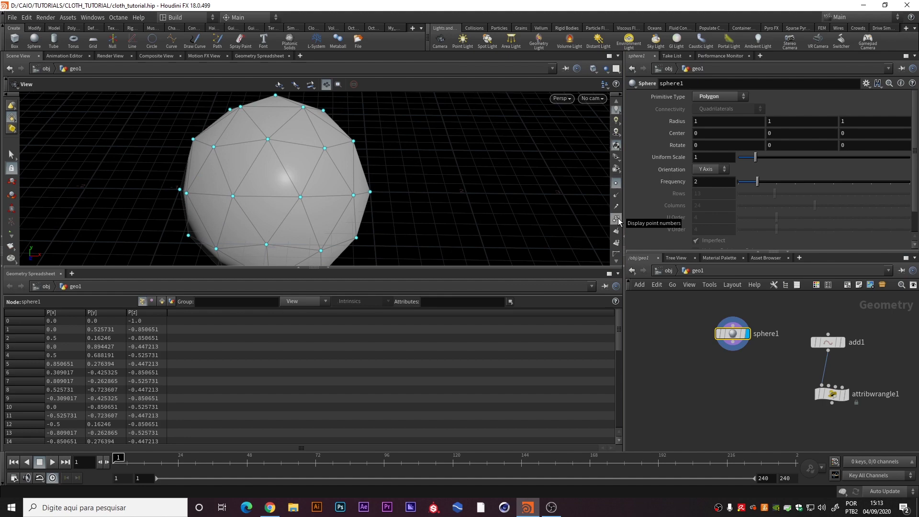
pyautogui.click(616, 219)
pyautogui.scroll(5, 318, 194)
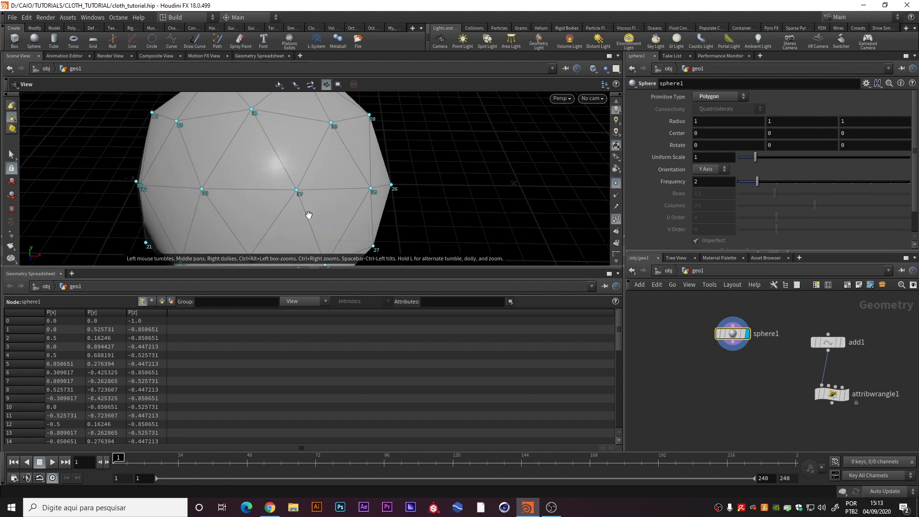
# Compare the sphere's numbered points with their P values in the Geometry Spreadsheet rows.
pyautogui.moveTo(333, 163); pyautogui.dragTo(308, 193, button='middle')
pyautogui.scroll(3, 314, 141)
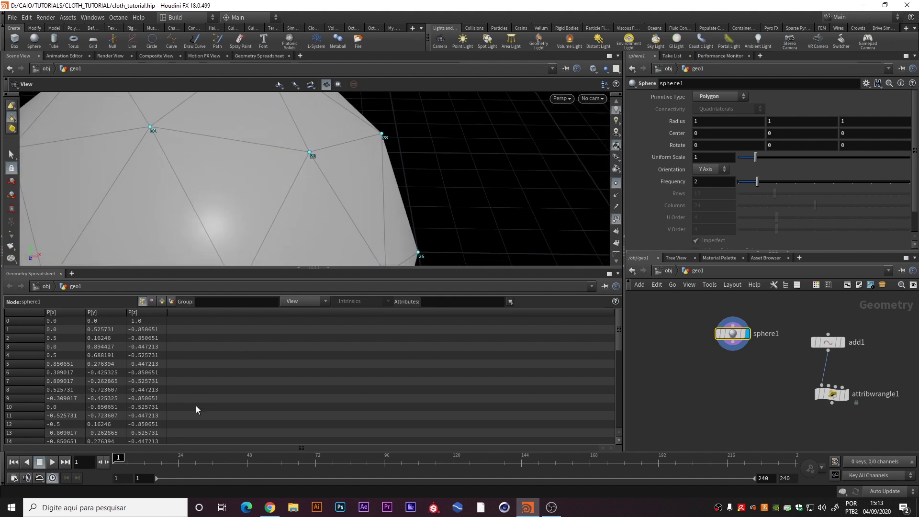
pyautogui.scroll(-2, 133, 381)
pyautogui.scroll(-6, 133, 381)
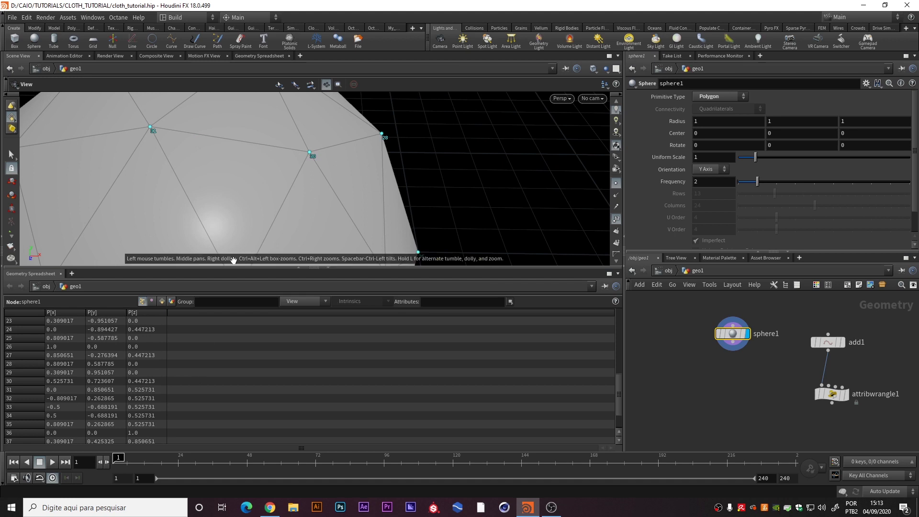
pyautogui.scroll(-6, 237, 205)
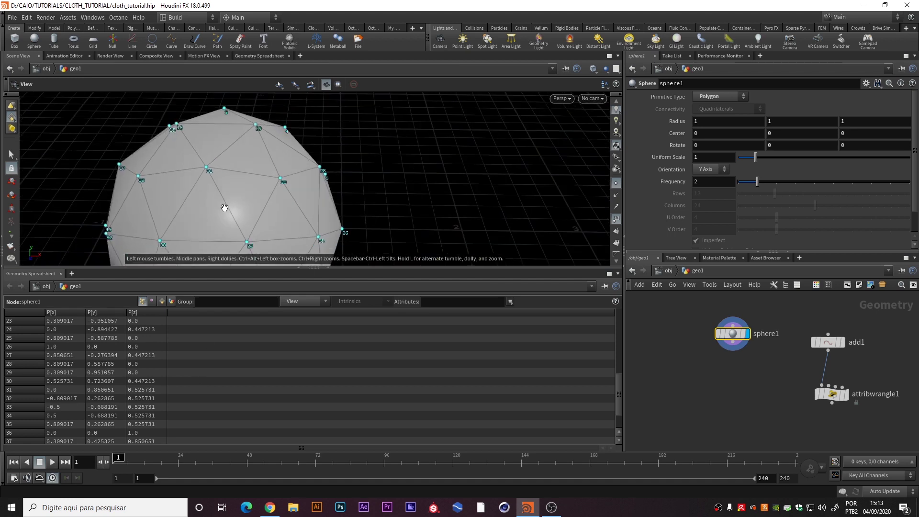
pyautogui.scroll(-2, 242, 192)
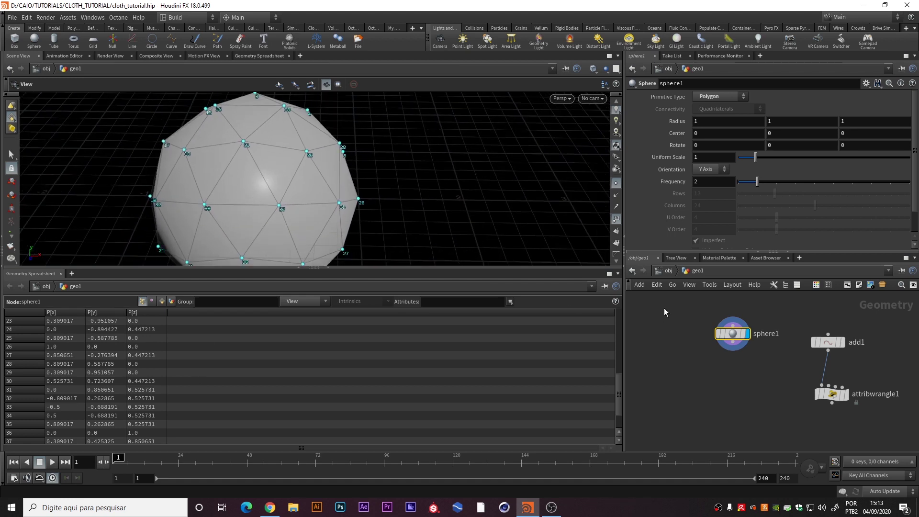
# Append an Attribute Noise node to the sphere and make it the displayed node.
pyautogui.moveTo(749, 351); pyautogui.dragTo(736, 377)
pyautogui.write('at noi')
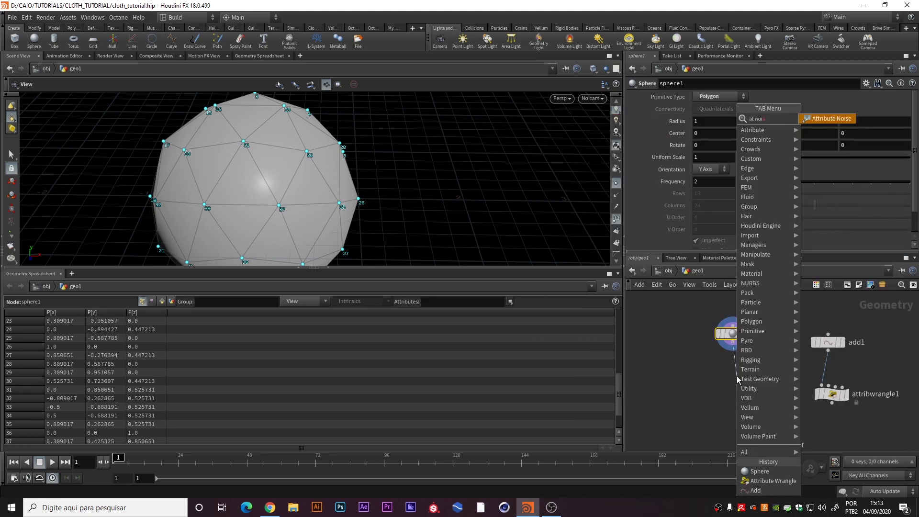
pyautogui.press('Return')
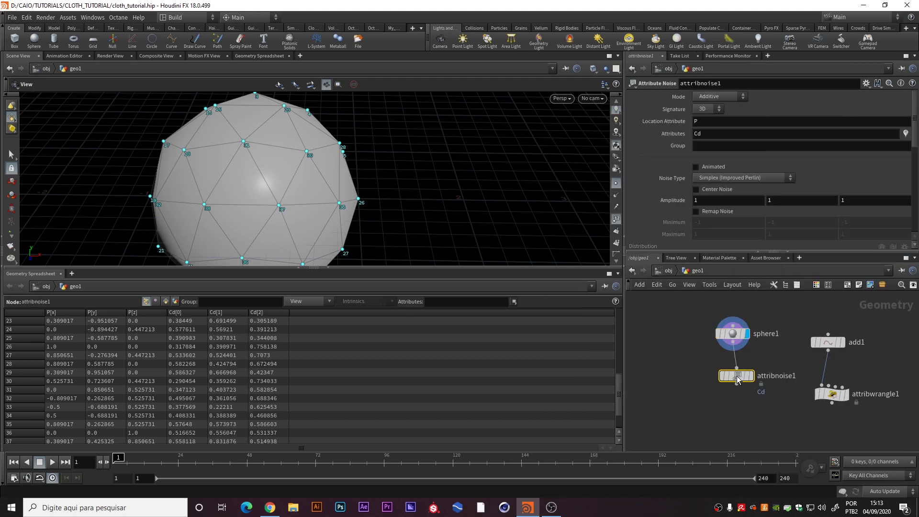
pyautogui.click(750, 376)
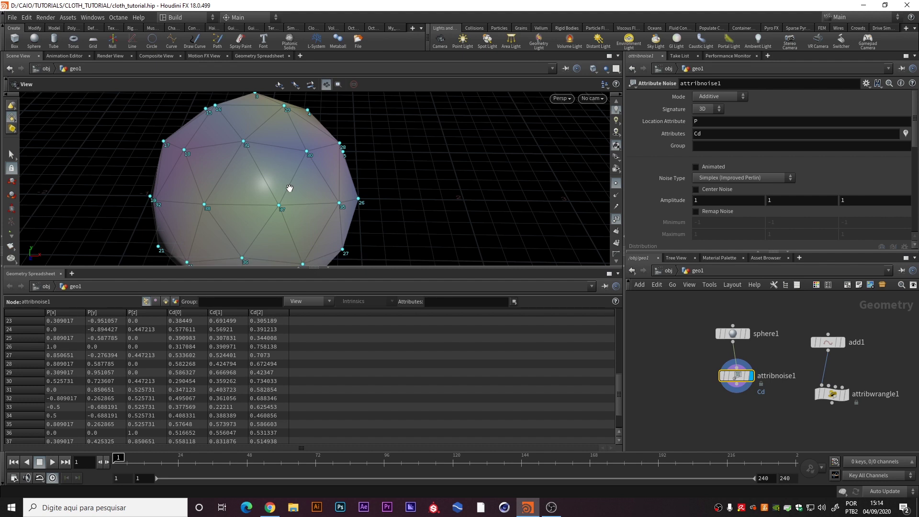
# Set the Attribute Noise node's Attributes to P and inspect the deformed sphere from several sides.
pyautogui.doubleClick(695, 133)
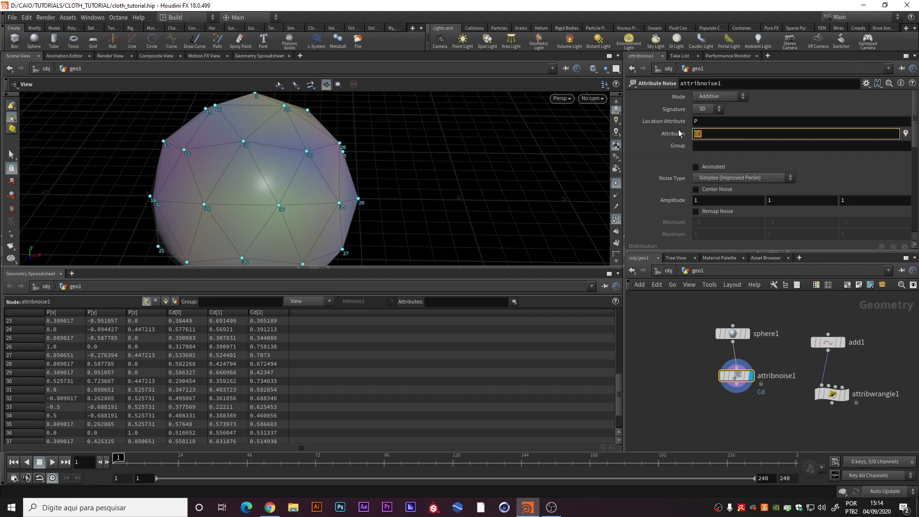
pyautogui.write('P')
pyautogui.press('Return')
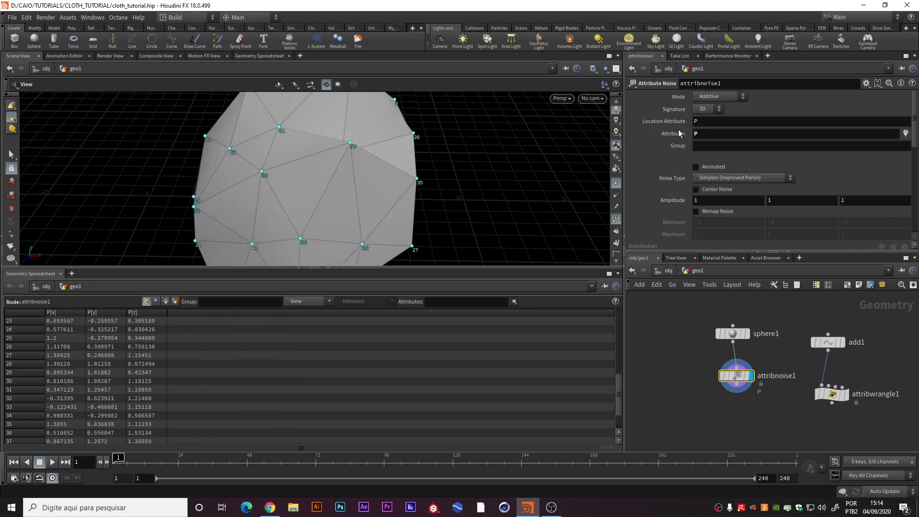
pyautogui.moveTo(257, 190); pyautogui.dragTo(241, 200)
pyautogui.moveTo(226, 179); pyautogui.dragTo(589, 182)
pyautogui.scroll(-3, 697, 199)
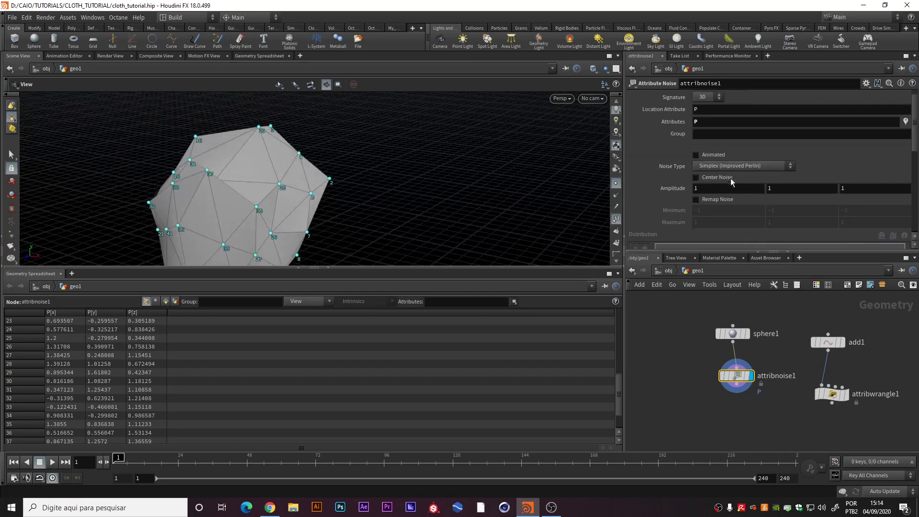
# Delete the Attribute Noise node and set the sphere's Frequency to 3.
pyautogui.moveTo(679, 324); pyautogui.dragTo(773, 391)
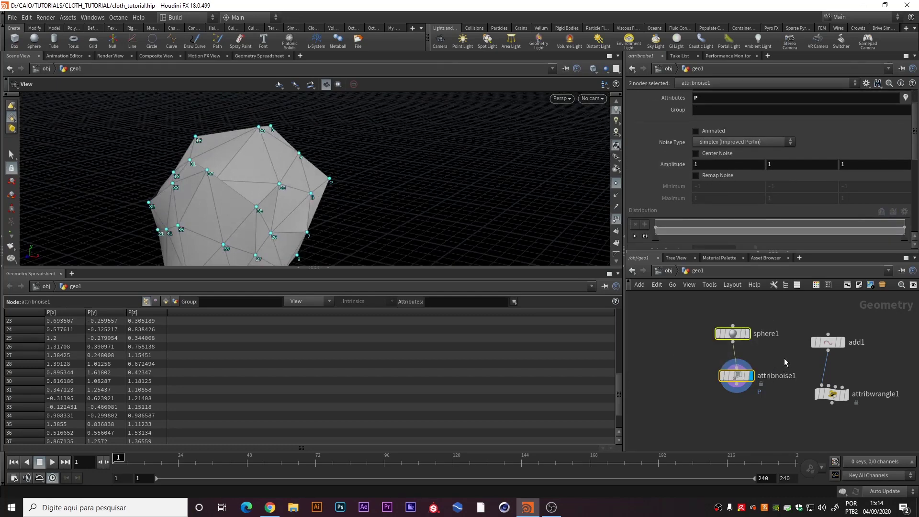
pyautogui.press('Delete')
pyautogui.click(733, 341)
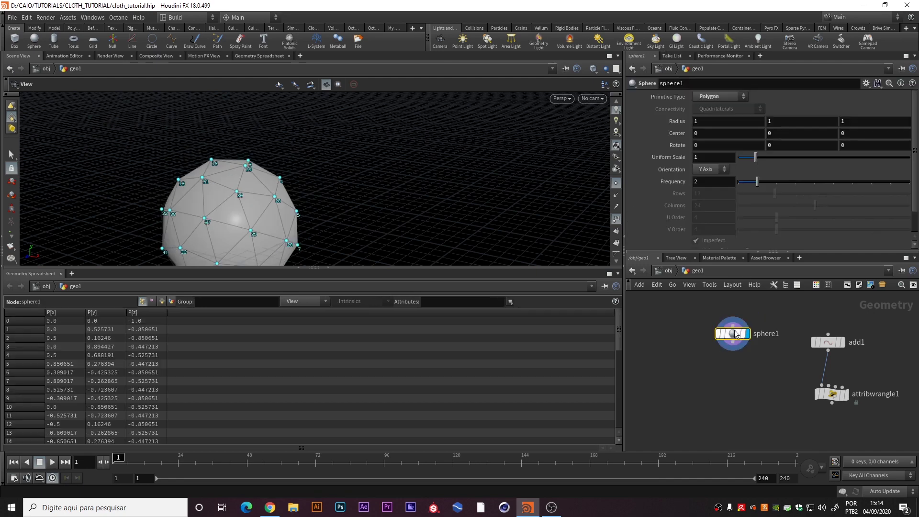
pyautogui.moveTo(769, 185); pyautogui.dragTo(774, 184)
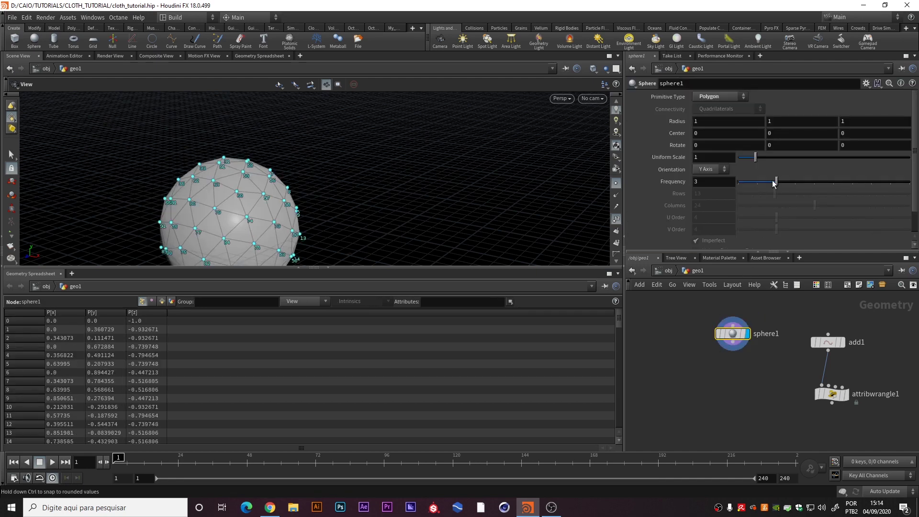
# Hide the sphere's point numbers and point markers in the viewport.
pyautogui.click(617, 222)
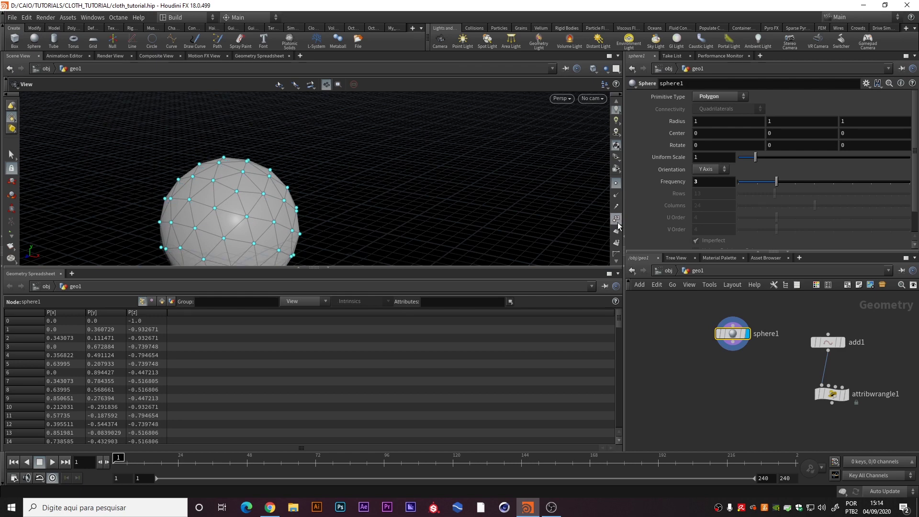
pyautogui.click(616, 183)
pyautogui.moveTo(319, 221); pyautogui.dragTo(340, 174, button='middle')
pyautogui.scroll(2, 303, 158)
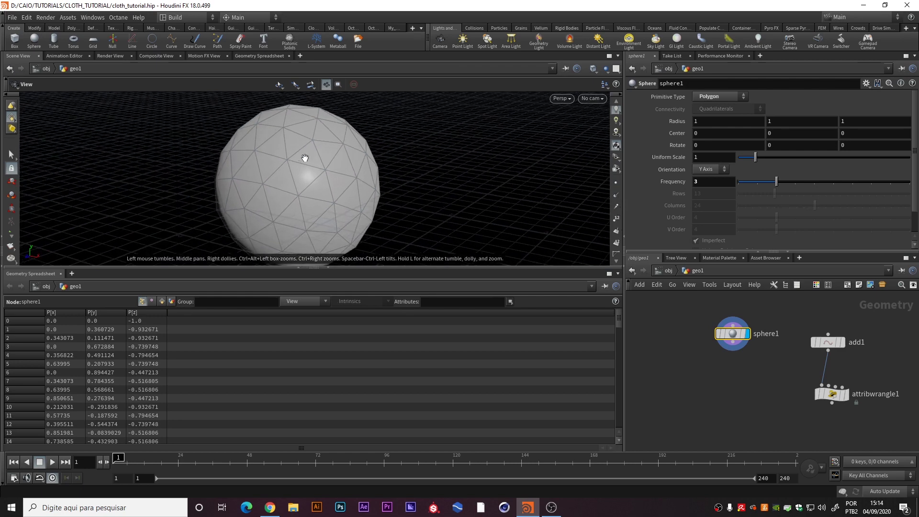
# Enlarge the scene view by shrinking the Geometry Spreadsheet pane, and frame the sphere.
pyautogui.moveTo(304, 267); pyautogui.dragTo(304, 338)
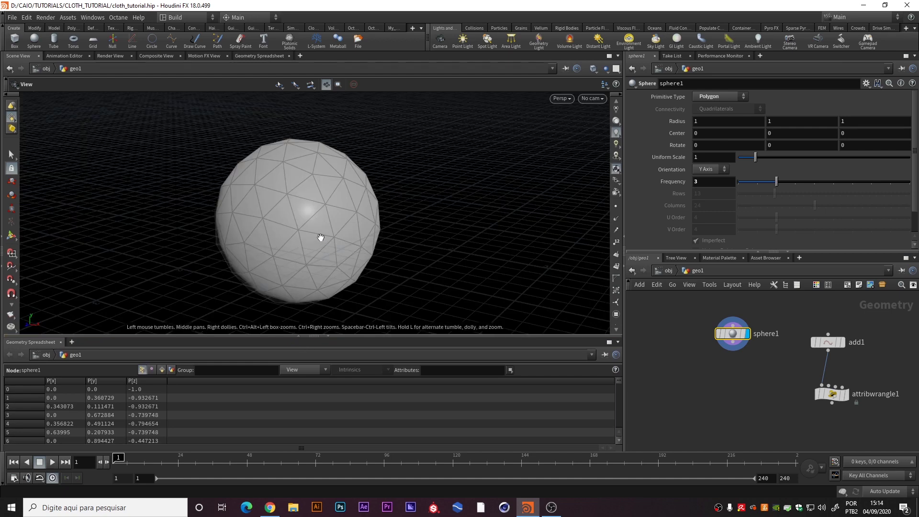
pyautogui.scroll(2, 297, 210)
pyautogui.moveTo(310, 240); pyautogui.dragTo(317, 219, button='middle')
pyautogui.moveTo(317, 220); pyautogui.dragTo(334, 232)
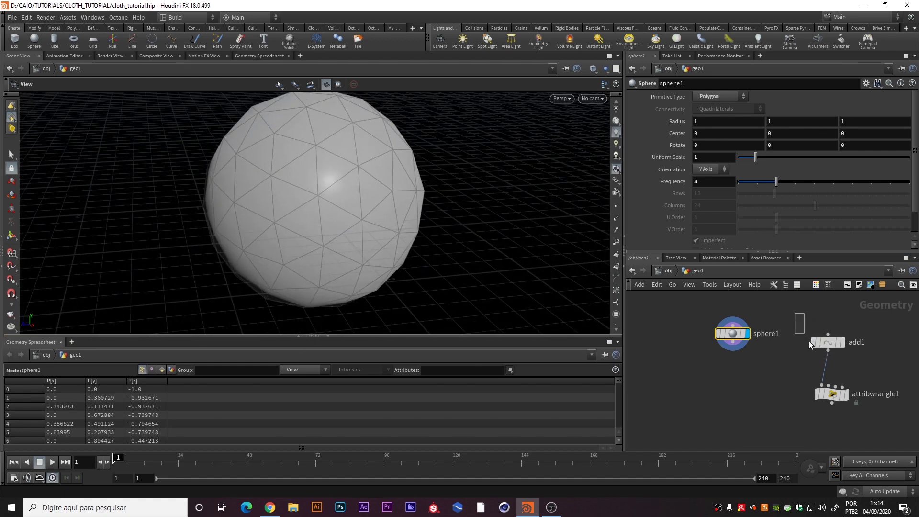
# Delete the Attribute Wrangle node, and append a PolyExtrude node to the sphere as the displayed node.
pyautogui.moveTo(800, 313); pyautogui.dragTo(848, 415)
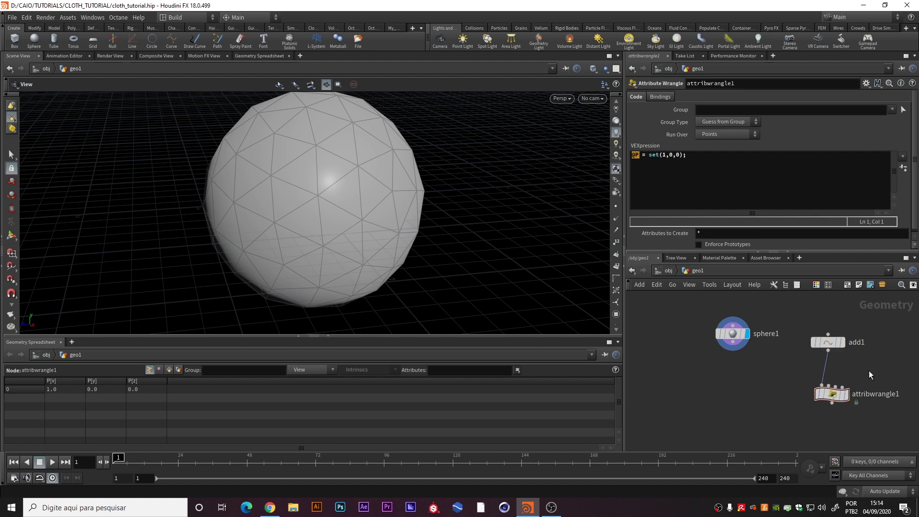
pyautogui.press('Delete')
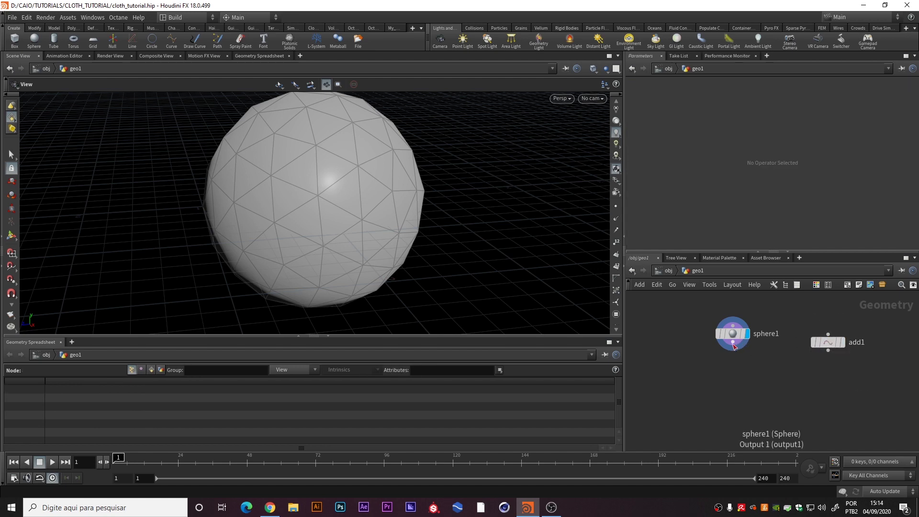
pyautogui.moveTo(735, 346); pyautogui.dragTo(734, 393)
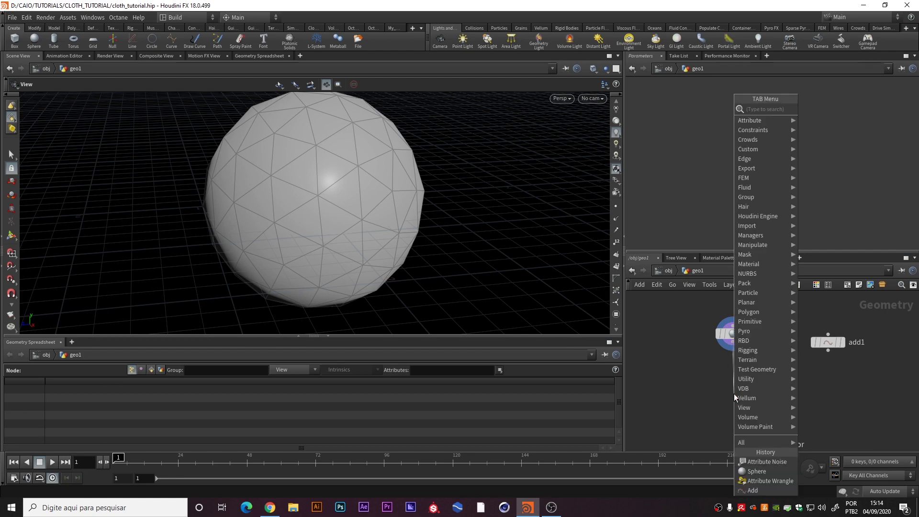
pyautogui.write('POLY EXTRU')
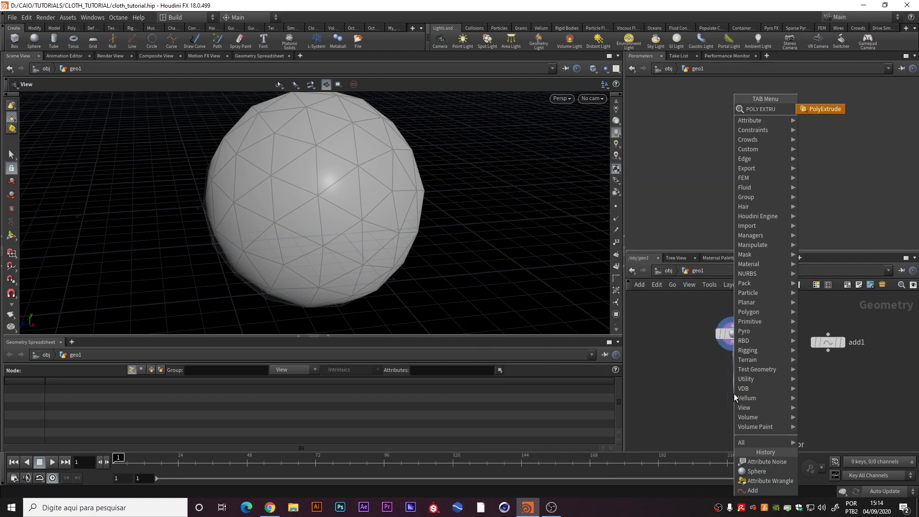
pyautogui.press('Return')
pyautogui.click(749, 394)
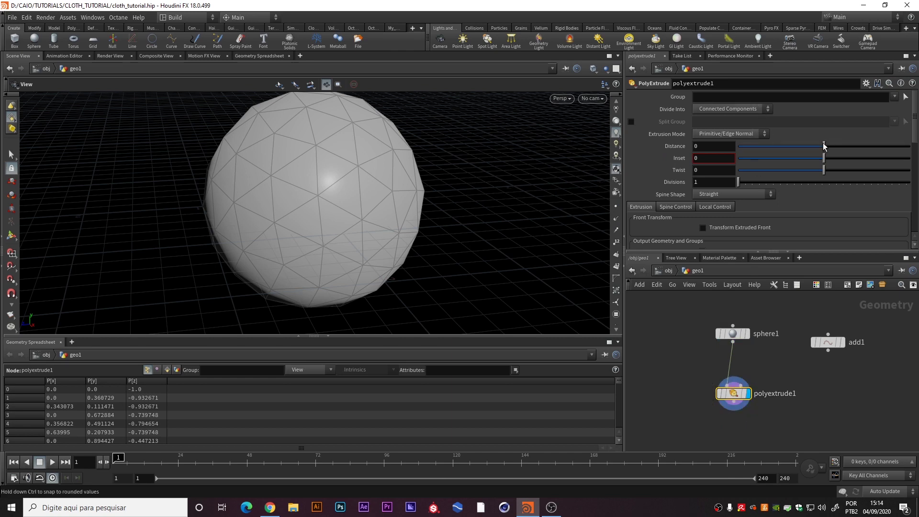
# Set the PolyExtrude Distance to 0.212 and Divide Into to Individual Elements.
pyautogui.moveTo(825, 149)
pyautogui.mouseDown()
pyautogui.moveTo(845, 147)
pyautogui.moveTo(805, 148)
pyautogui.moveTo(823, 147)
pyautogui.mouseUp()
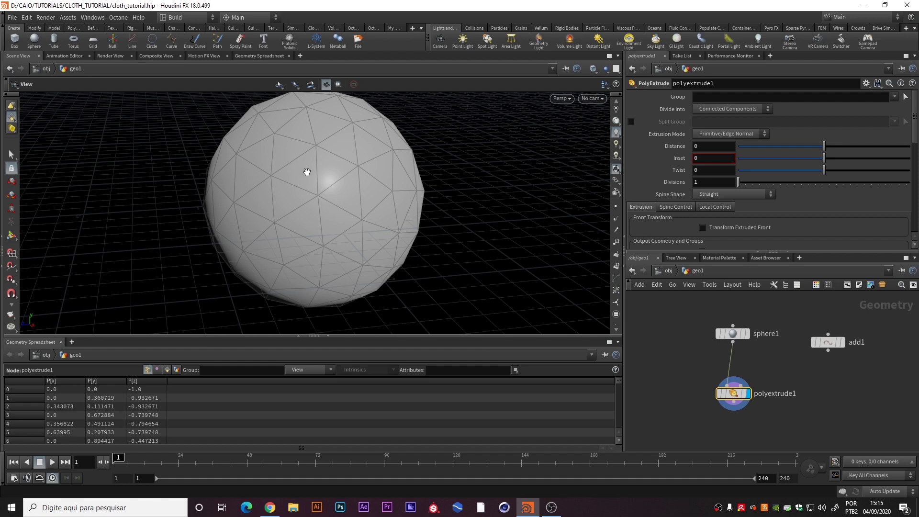
pyautogui.moveTo(824, 147); pyautogui.dragTo(842, 147)
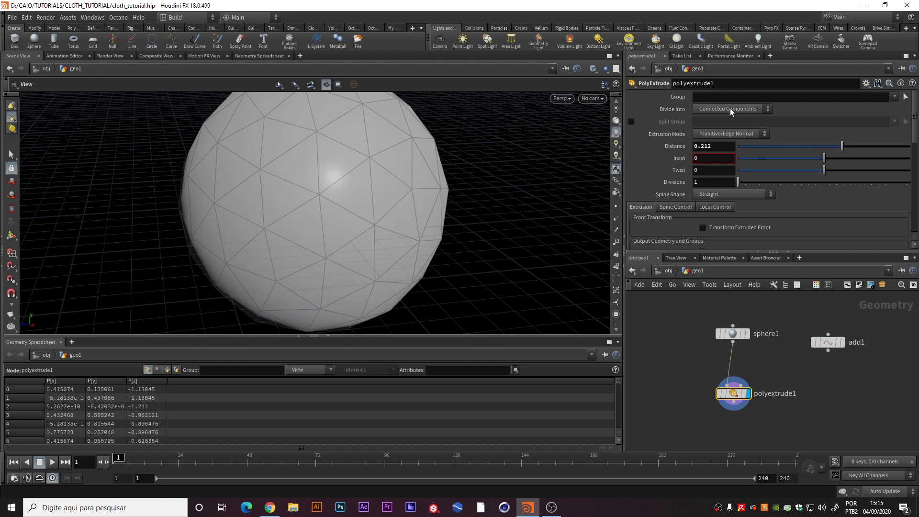
pyautogui.click(743, 111)
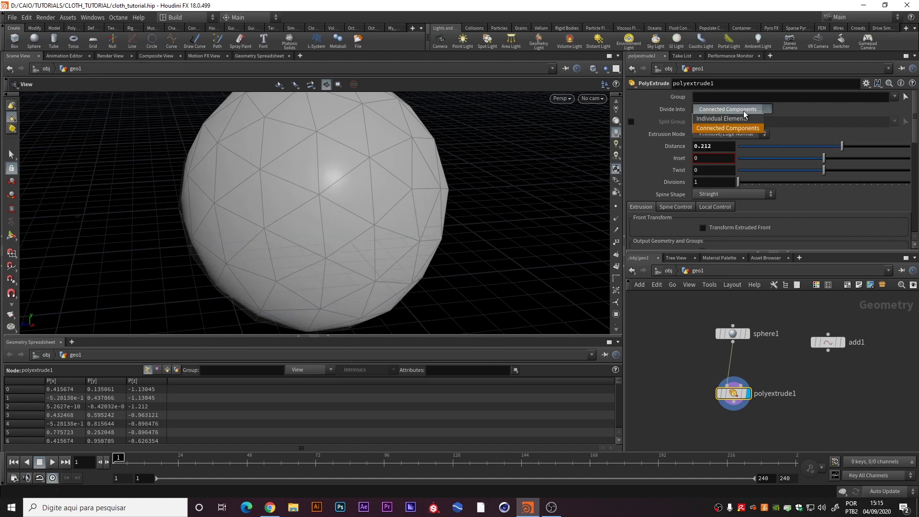
pyautogui.click(748, 117)
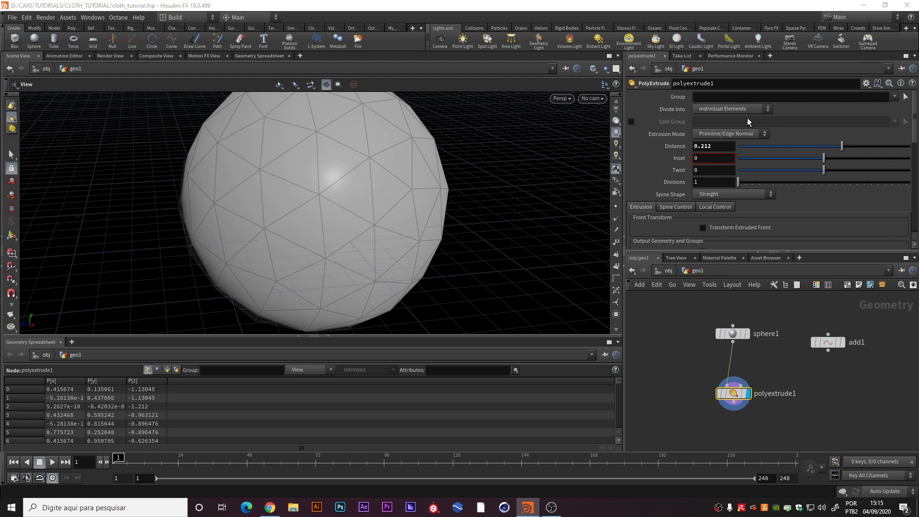
# Set the PolyExtrude Inset to 0.067 and inspect the separately extruded faces.
pyautogui.moveTo(307, 185); pyautogui.dragTo(274, 188)
pyautogui.moveTo(837, 159); pyautogui.dragTo(830, 160)
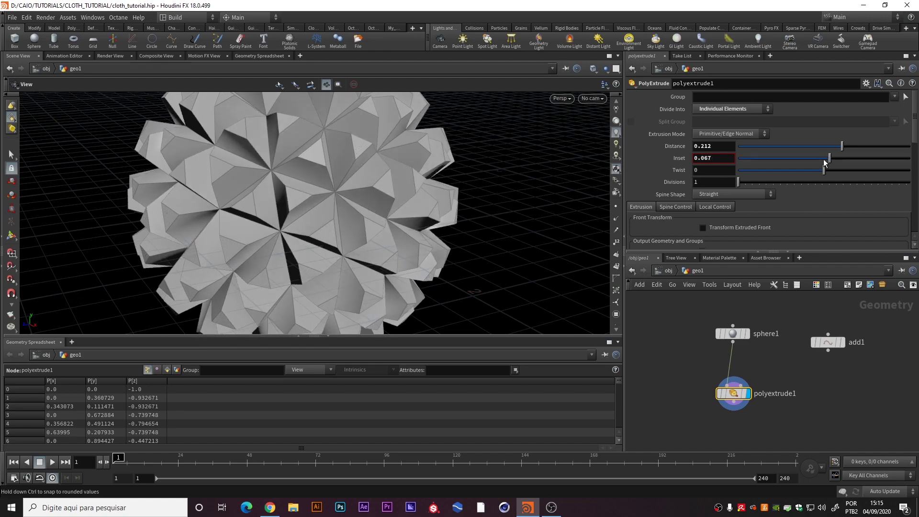
pyautogui.scroll(-3, 401, 213)
pyautogui.moveTo(401, 214); pyautogui.dragTo(348, 209)
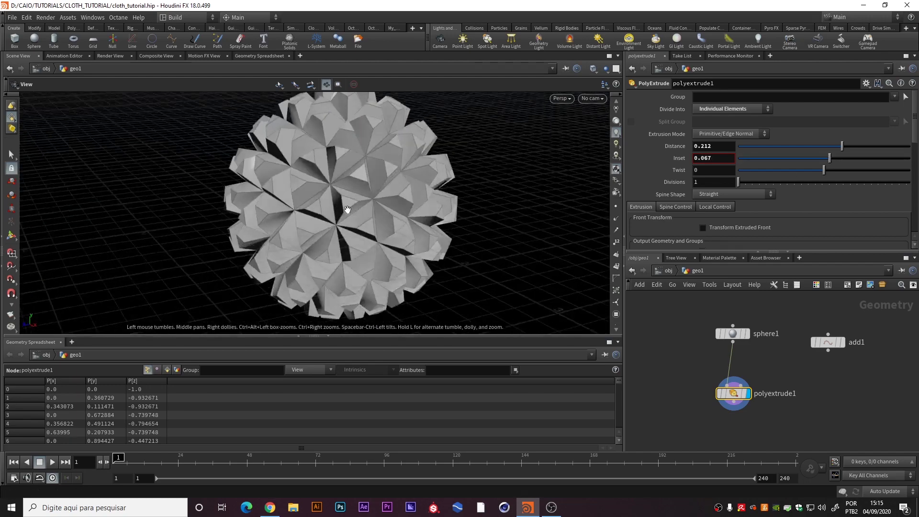
pyautogui.scroll(2, 382, 156)
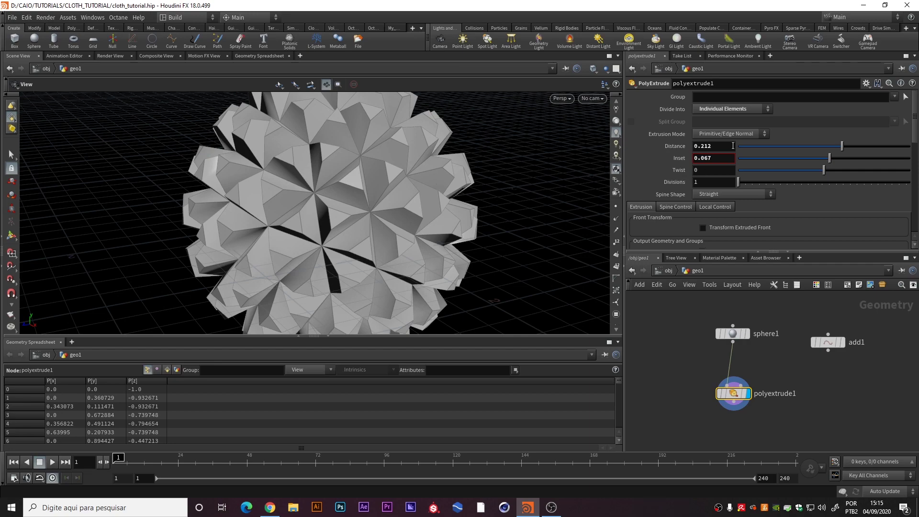
# Set the PolyExtrude Divisions to 4.
pyautogui.moveTo(337, 196)
pyautogui.mouseDown()
pyautogui.moveTo(364, 194)
pyautogui.moveTo(351, 193)
pyautogui.mouseUp()
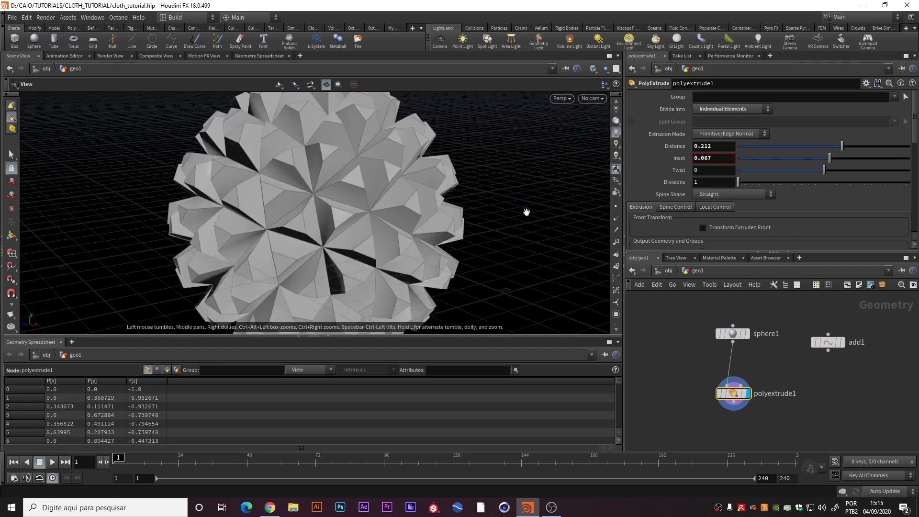
pyautogui.moveTo(741, 183); pyautogui.dragTo(749, 184)
pyautogui.moveTo(389, 185); pyautogui.dragTo(361, 201)
pyautogui.moveTo(704, 363); pyautogui.dragTo(711, 303, button='middle')
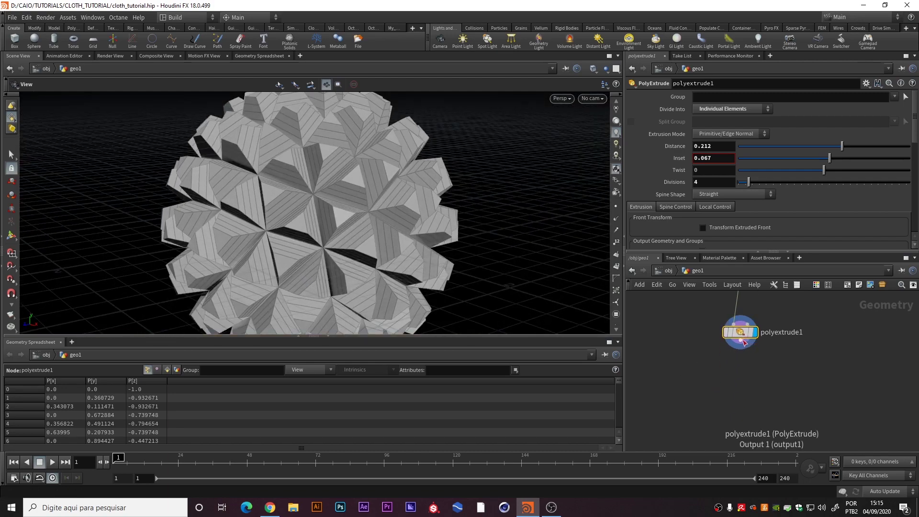
# Append a Subdivide node to the PolyExtrude output and make it the displayed node.
pyautogui.click(741, 341)
pyautogui.press('Tab')
pyautogui.write('subd')
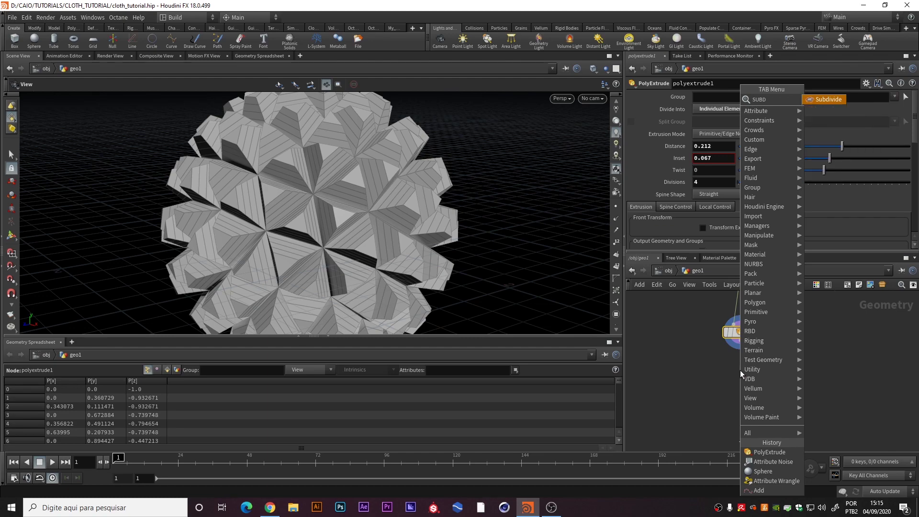
pyautogui.press('Return')
pyautogui.click(741, 369)
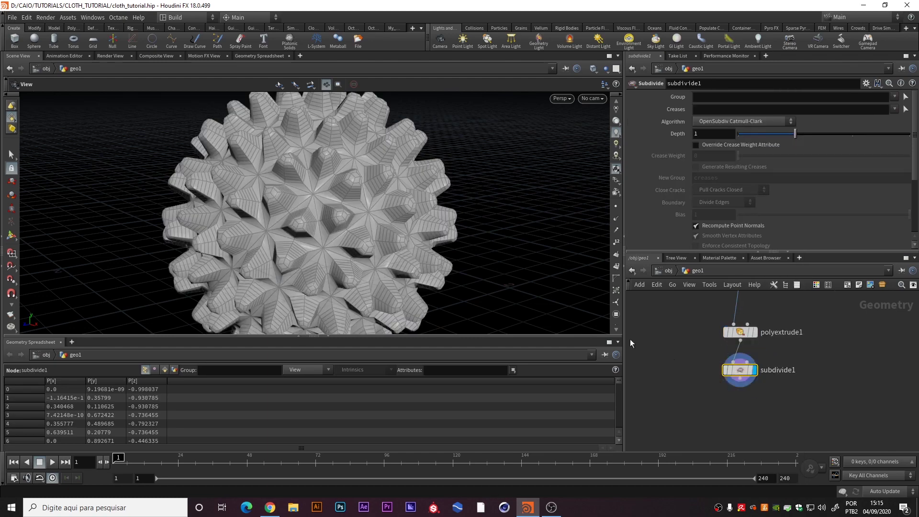
# Set the Subdivide Depth to 2 and inspect the smoothed spikes.
pyautogui.moveTo(335, 158); pyautogui.dragTo(407, 205)
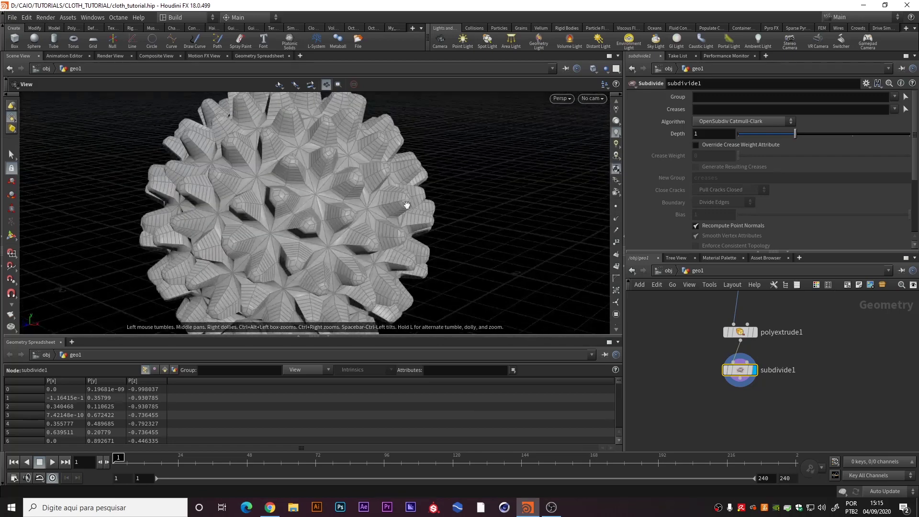
pyautogui.moveTo(814, 134); pyautogui.dragTo(841, 136)
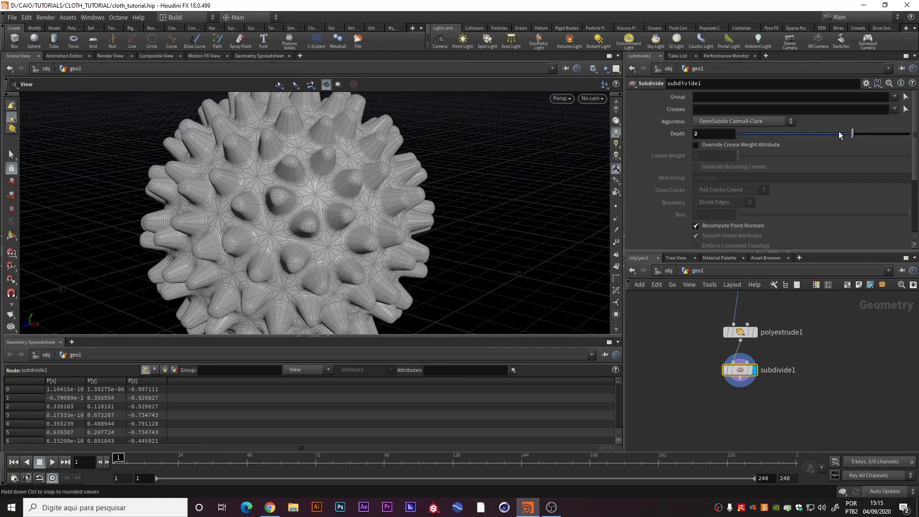
pyautogui.moveTo(369, 181); pyautogui.dragTo(383, 184)
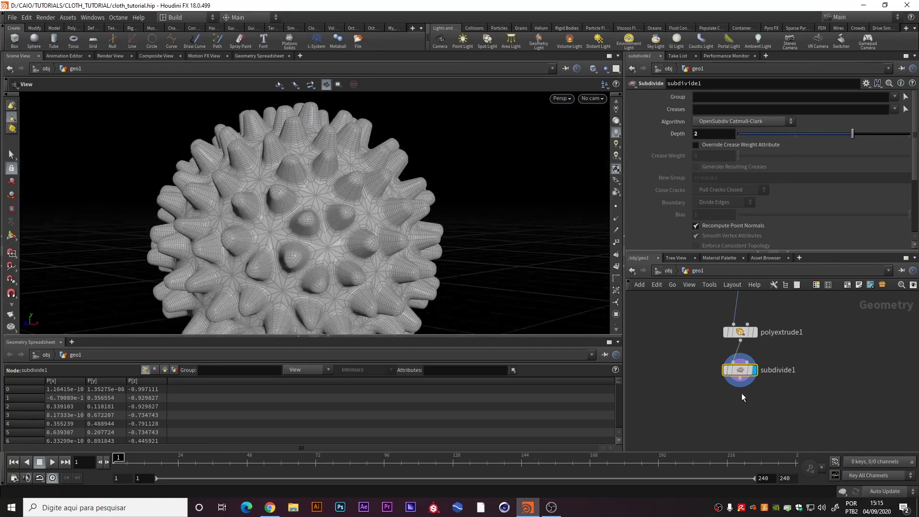
# Append an Attribute Blur node to the Subdivide, display it, and set its Blurring Iterations to 2.
pyautogui.moveTo(742, 395); pyautogui.dragTo(737, 370, button='middle')
pyautogui.press('Tab')
pyautogui.write('AT BL')
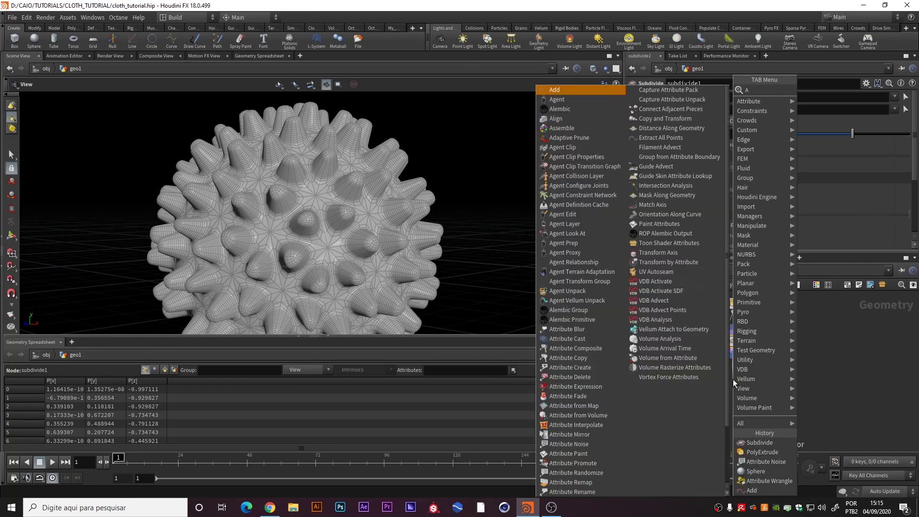
pyautogui.press('Return')
pyautogui.click(733, 379)
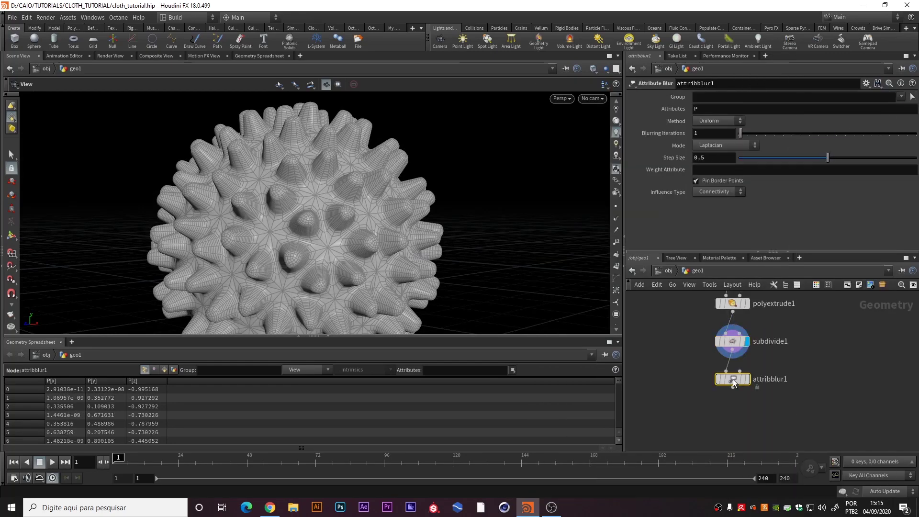
pyautogui.moveTo(386, 220)
pyautogui.mouseDown()
pyautogui.moveTo(396, 207)
pyautogui.moveTo(380, 230)
pyautogui.moveTo(390, 220)
pyautogui.mouseUp()
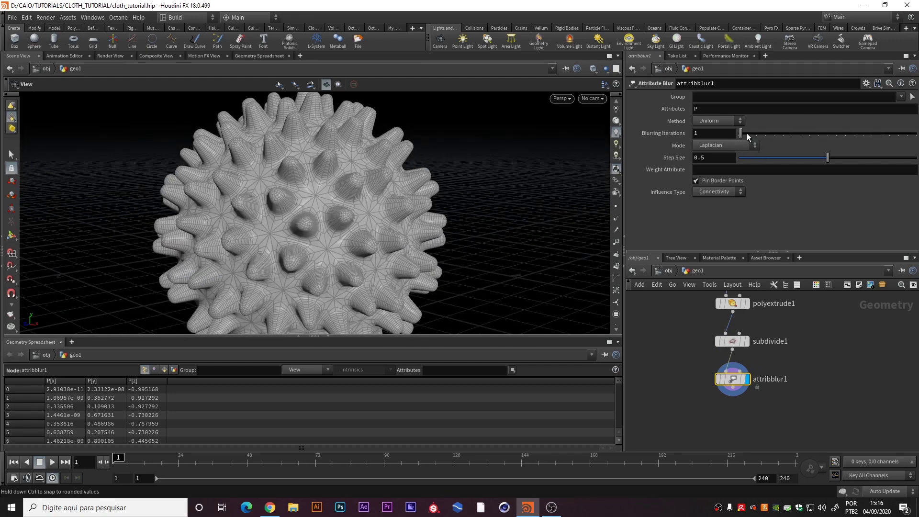
pyautogui.moveTo(742, 133); pyautogui.dragTo(740, 135)
pyautogui.moveTo(393, 189); pyautogui.dragTo(330, 220)
# Set the PolyExtrude Distance to 0.290 and inspect the longer spikes.
pyautogui.moveTo(731, 330); pyautogui.dragTo(736, 349, button='middle')
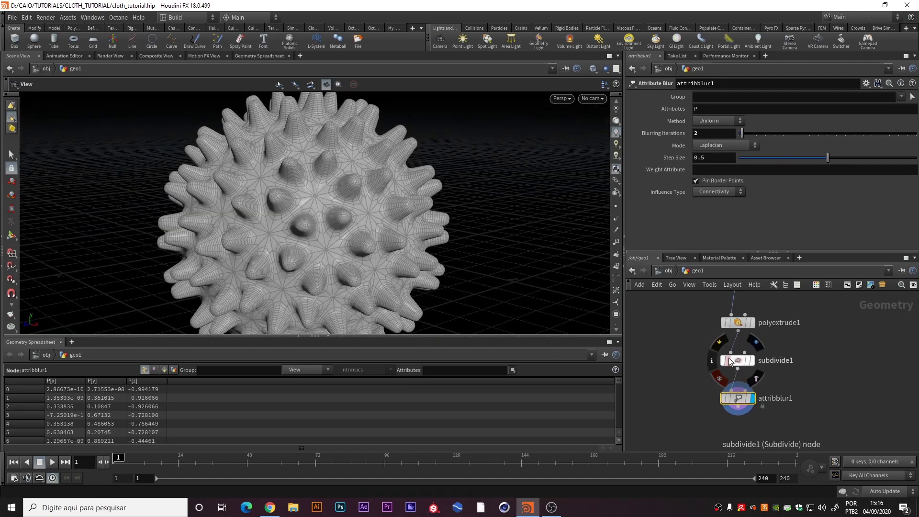
pyautogui.click(737, 359)
pyautogui.click(737, 322)
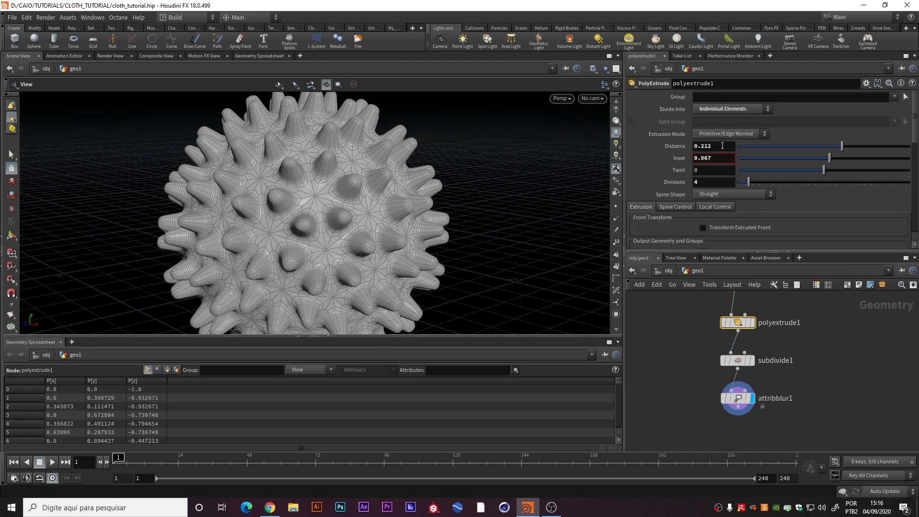
pyautogui.click(722, 145)
pyautogui.press('Return')
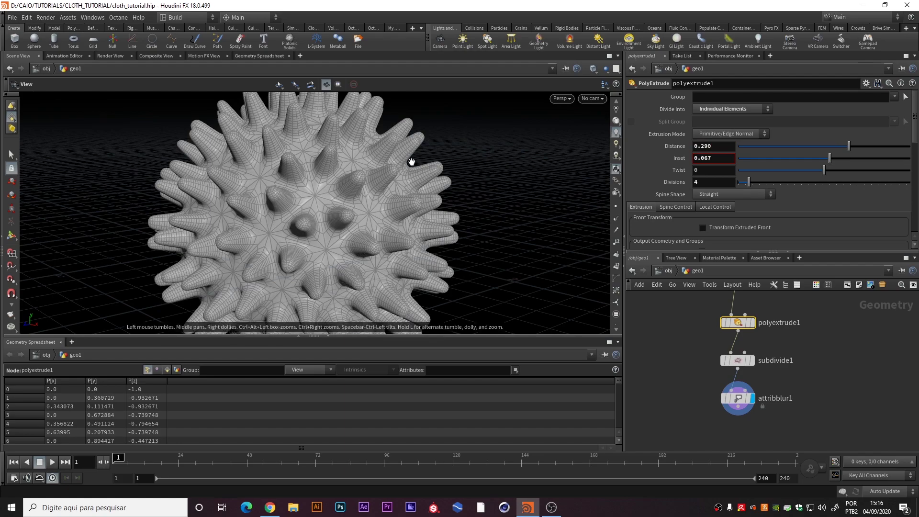
pyautogui.moveTo(411, 158); pyautogui.dragTo(364, 158)
# Set the PolyExtrude Inset to 0.05 and inspect the spikes from several angles.
pyautogui.click(721, 158)
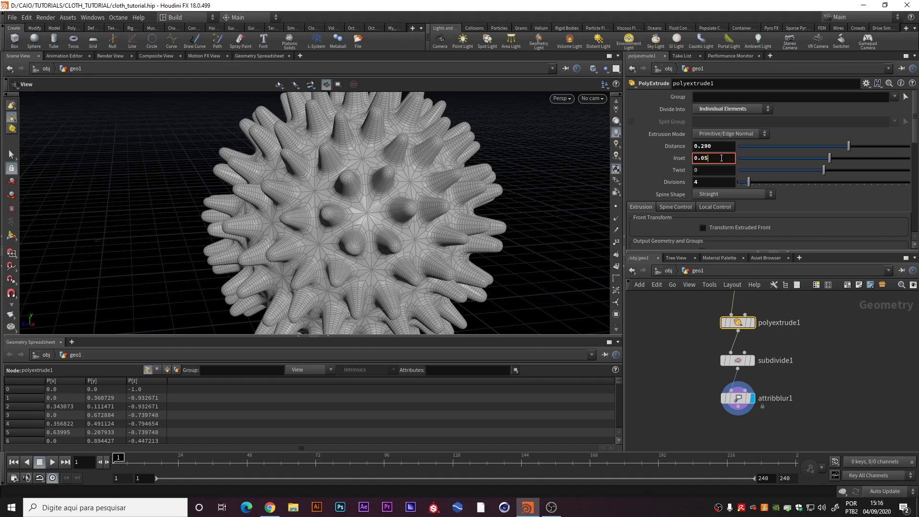
pyautogui.write('0.05')
pyautogui.press('Return')
pyautogui.moveTo(454, 201); pyautogui.dragTo(402, 216)
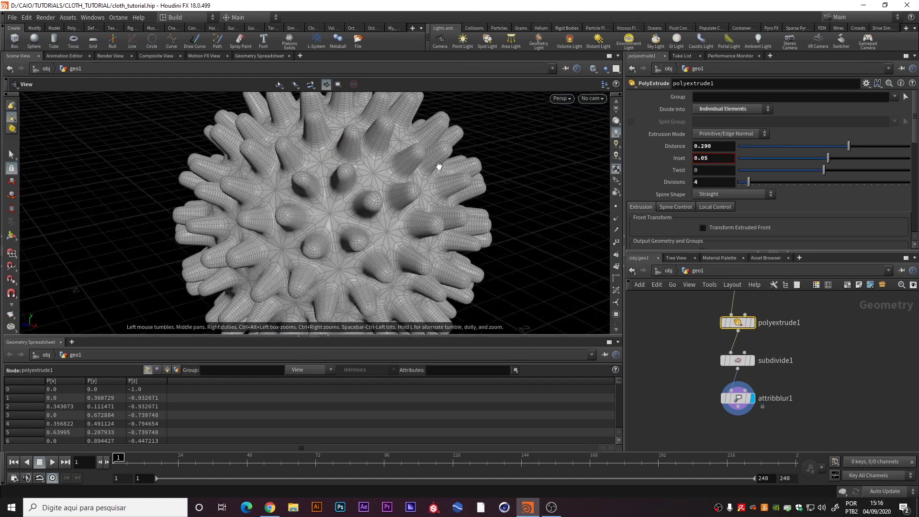
pyautogui.moveTo(439, 166); pyautogui.dragTo(407, 153)
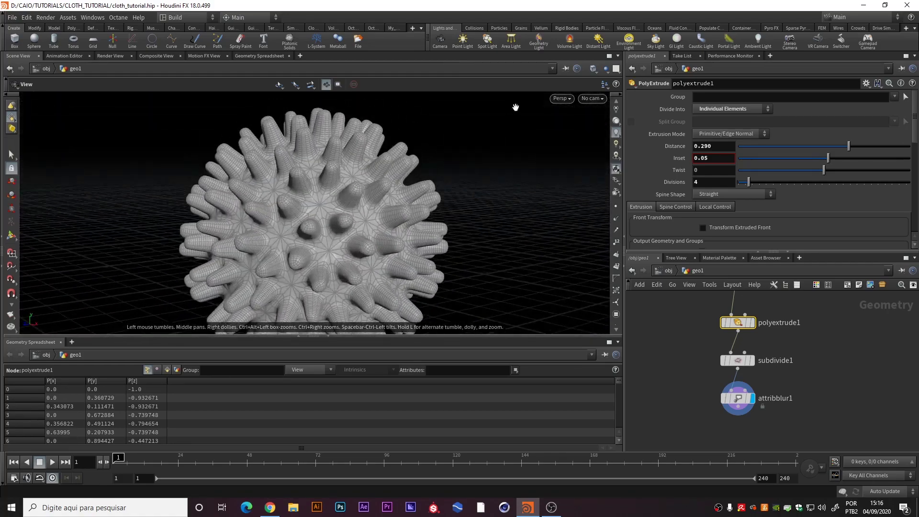
# Switch the viewport to smooth shading without wireframe lines.
pyautogui.click(592, 71)
pyautogui.click(610, 155)
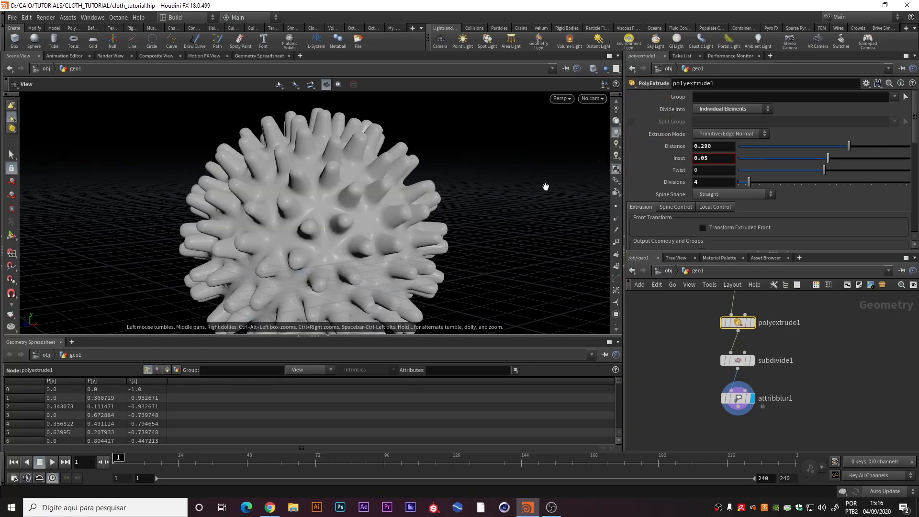
pyautogui.moveTo(359, 223); pyautogui.dragTo(350, 239)
# Duplicate the PolyExtrude, Subdivide and Attribute Blur nodes as a second branch from the sphere, beside the original branch.
pyautogui.scroll(-3, 838, 321)
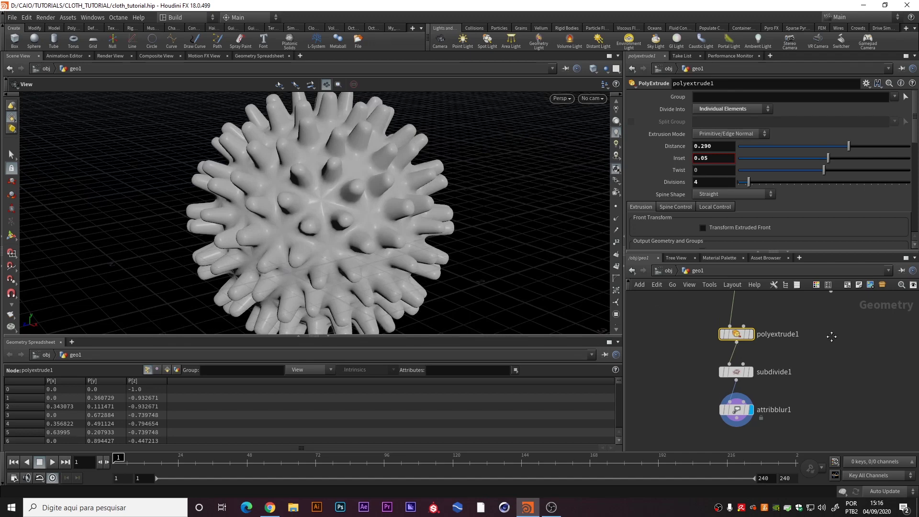
pyautogui.moveTo(805, 341); pyautogui.dragTo(792, 414)
pyautogui.moveTo(741, 416)
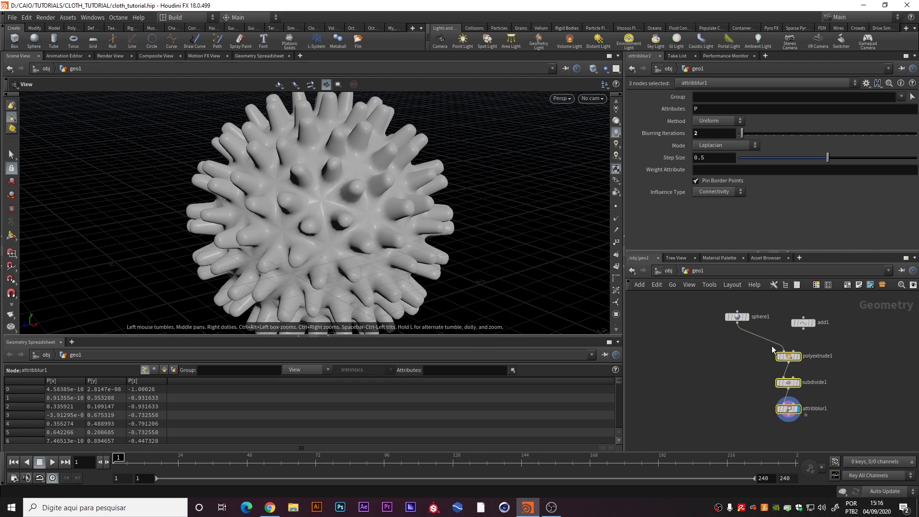
pyautogui.keyDown('alt'); pyautogui.moveTo(789, 357); pyautogui.dragTo(707, 358); pyautogui.keyUp('alt')
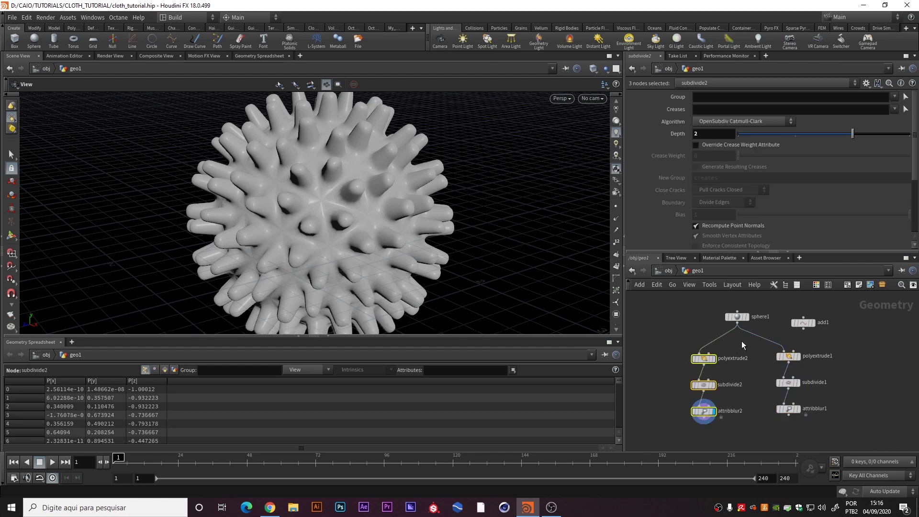
pyautogui.scroll(1, 744, 331)
pyautogui.click(732, 333)
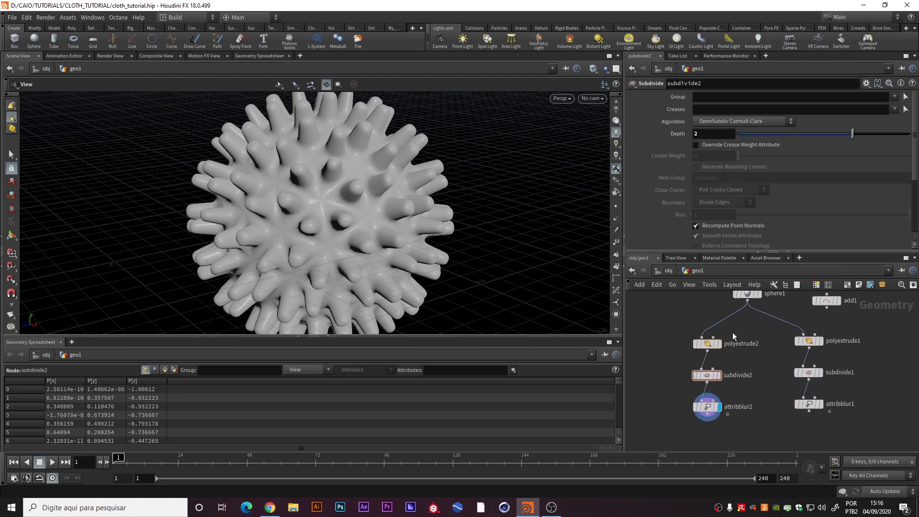
# Set the duplicated PolyExtrude's Distance to -0.290 so its faces extrude inward, and inspect the holes.
pyautogui.click(707, 344)
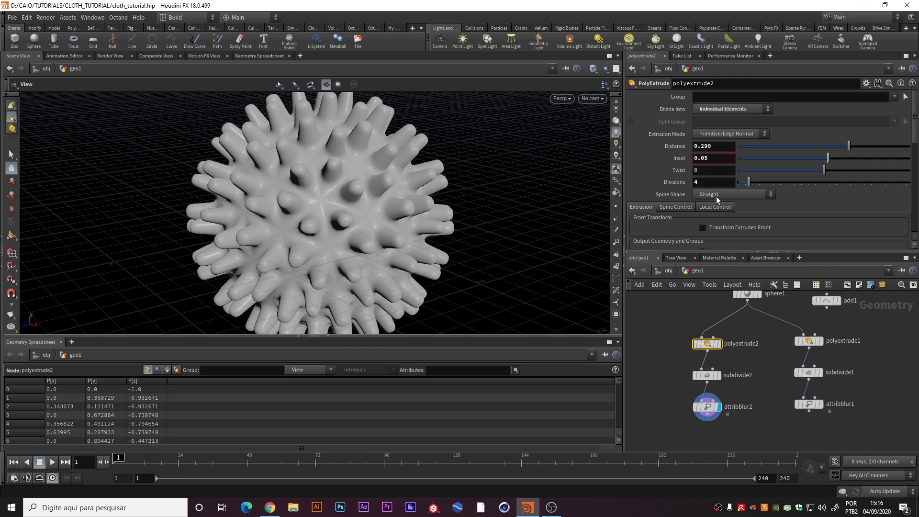
pyautogui.click(694, 145)
pyautogui.write('-')
pyautogui.press('Return')
pyautogui.scroll(2, 306, 222)
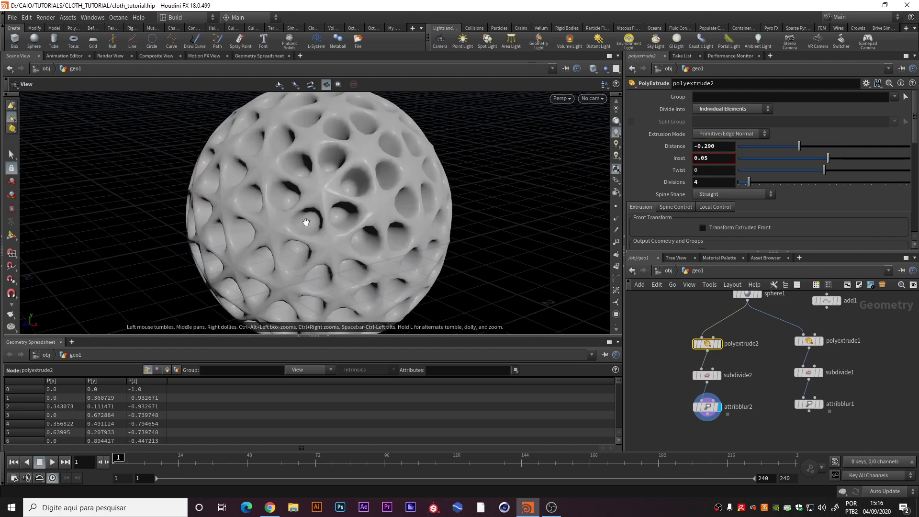
pyautogui.moveTo(306, 222)
pyautogui.mouseDown()
pyautogui.moveTo(318, 181)
pyautogui.moveTo(322, 216)
pyautogui.moveTo(294, 222)
pyautogui.moveTo(302, 231)
pyautogui.moveTo(307, 205)
pyautogui.mouseUp()
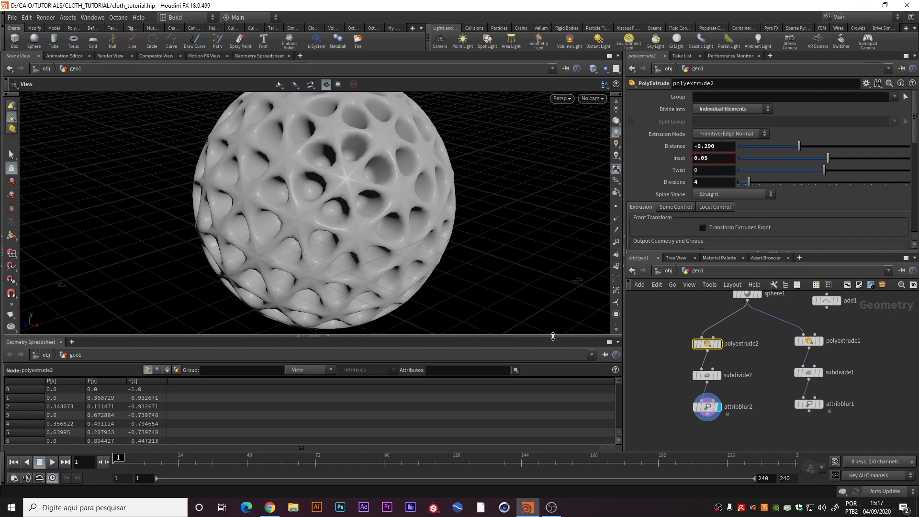
# Compare the point counts in the node info of attribblur2 and attribblur1.
pyautogui.moveTo(758, 336); pyautogui.dragTo(752, 344, button='middle')
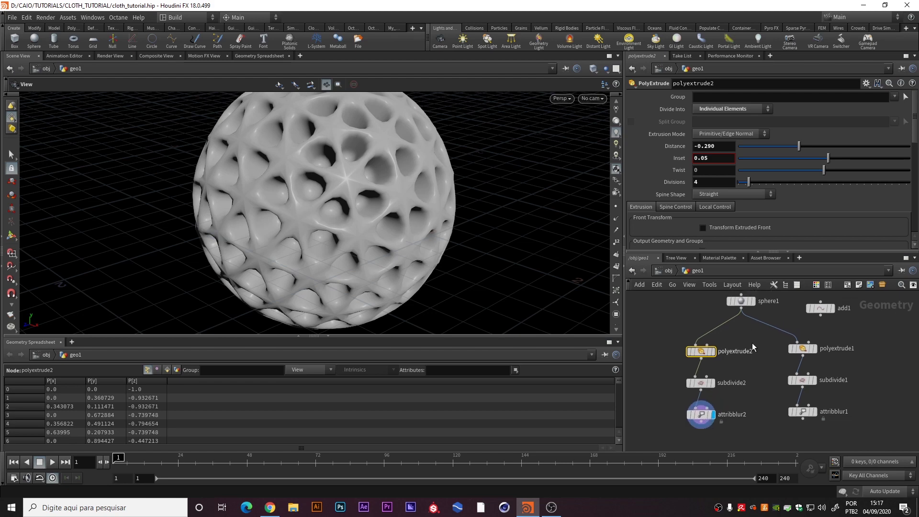
pyautogui.moveTo(746, 309)
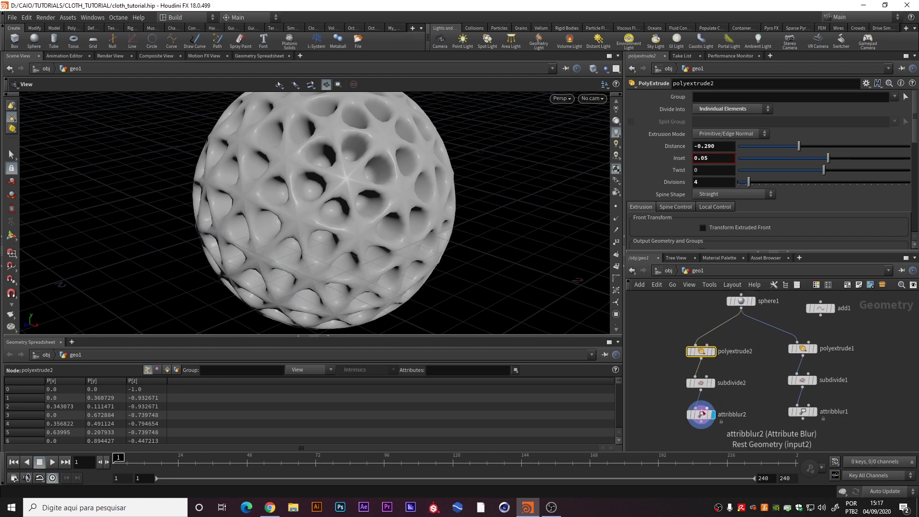
pyautogui.moveTo(702, 418)
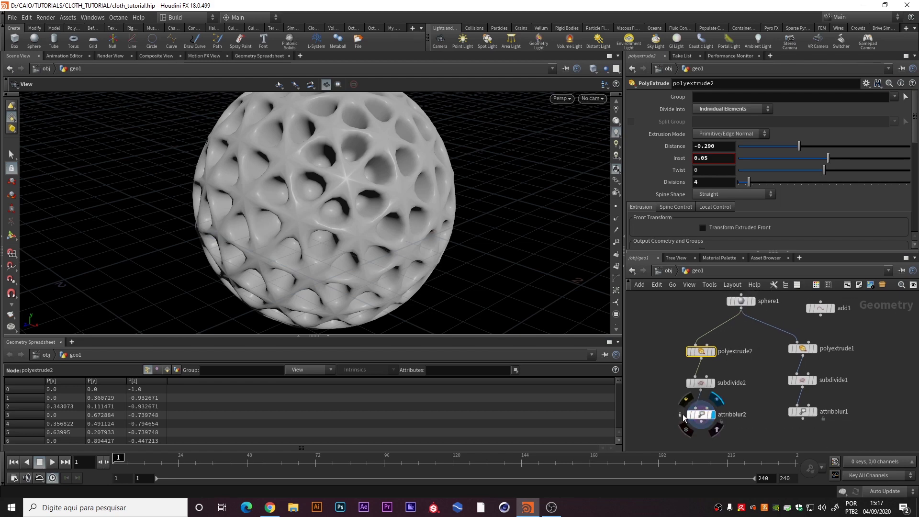
pyautogui.click(682, 415)
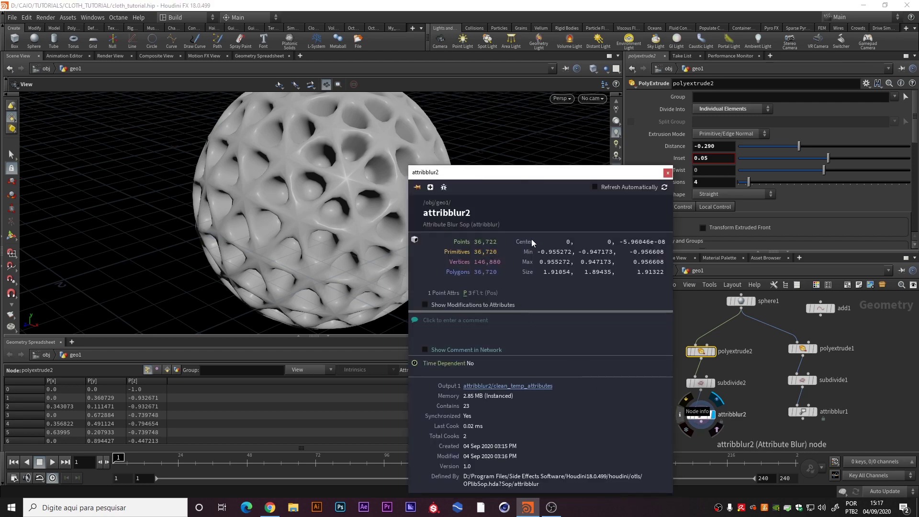
pyautogui.click(668, 173)
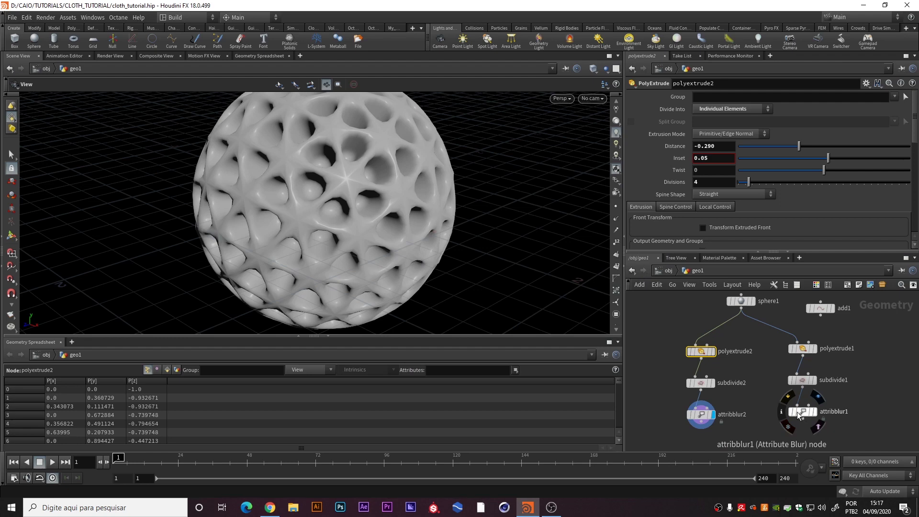
pyautogui.click(781, 412)
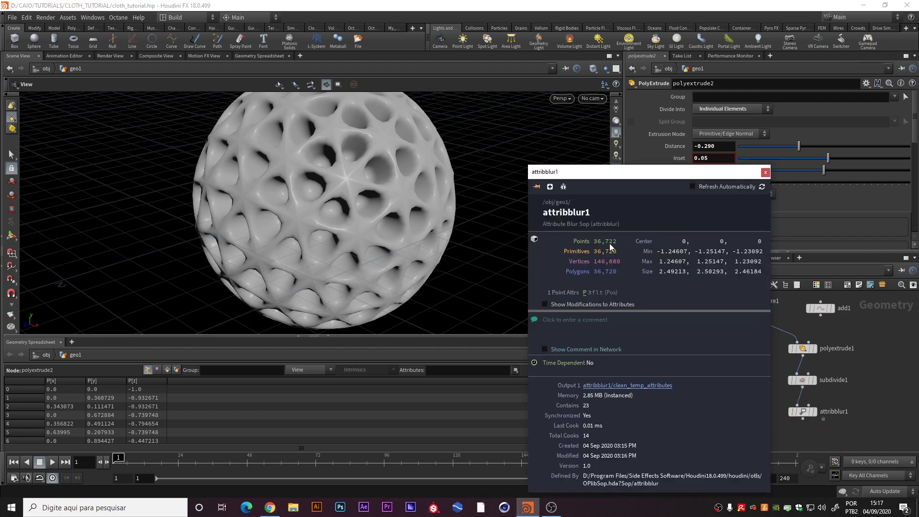
pyautogui.click(765, 173)
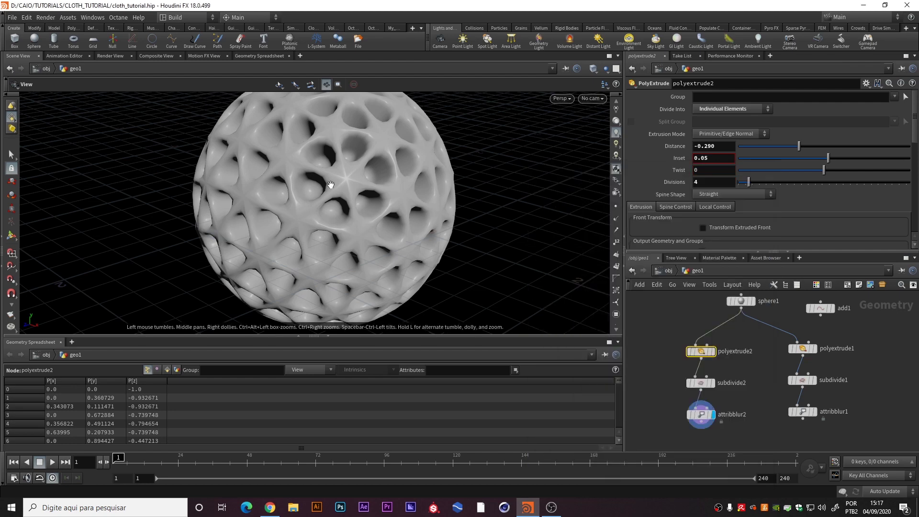
# Display and select attribblur1, and inspect the spiked sphere from several angles.
pyautogui.click(814, 412)
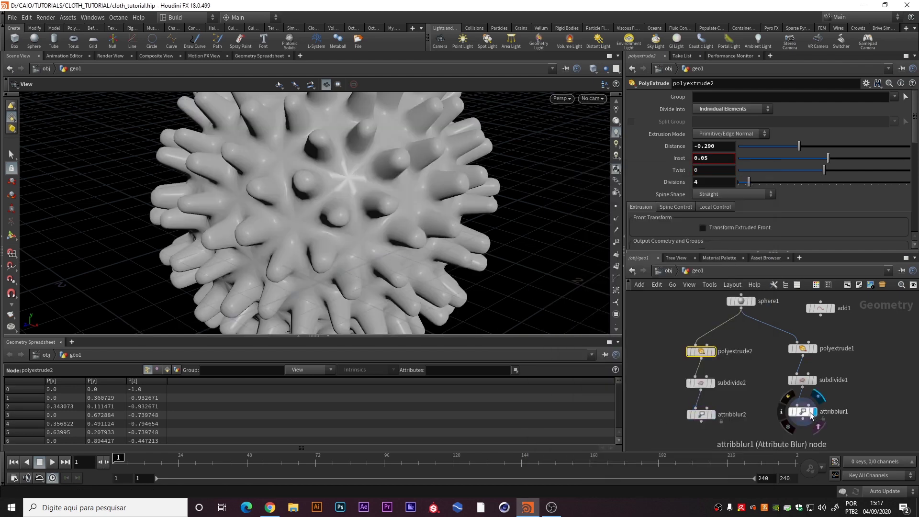
pyautogui.click(804, 413)
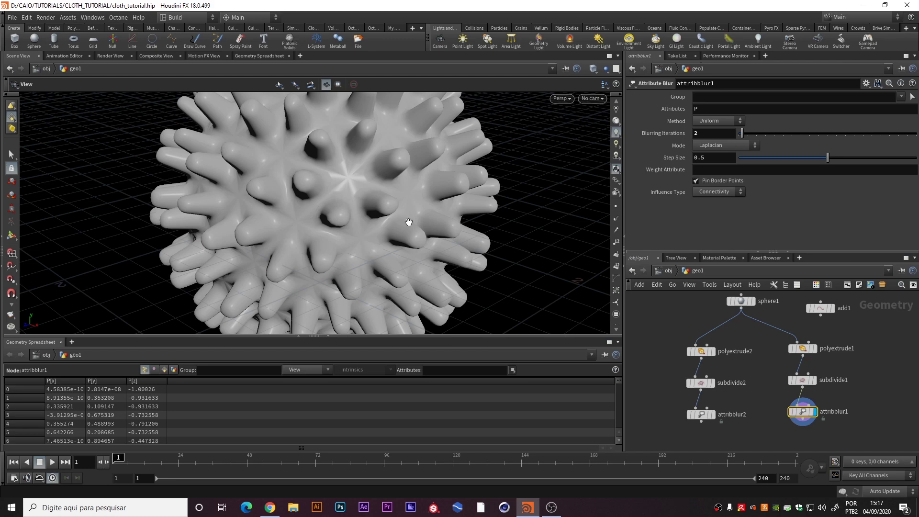
pyautogui.moveTo(357, 223); pyautogui.dragTo(425, 201)
pyautogui.moveTo(352, 225); pyautogui.dragTo(373, 207, button='right')
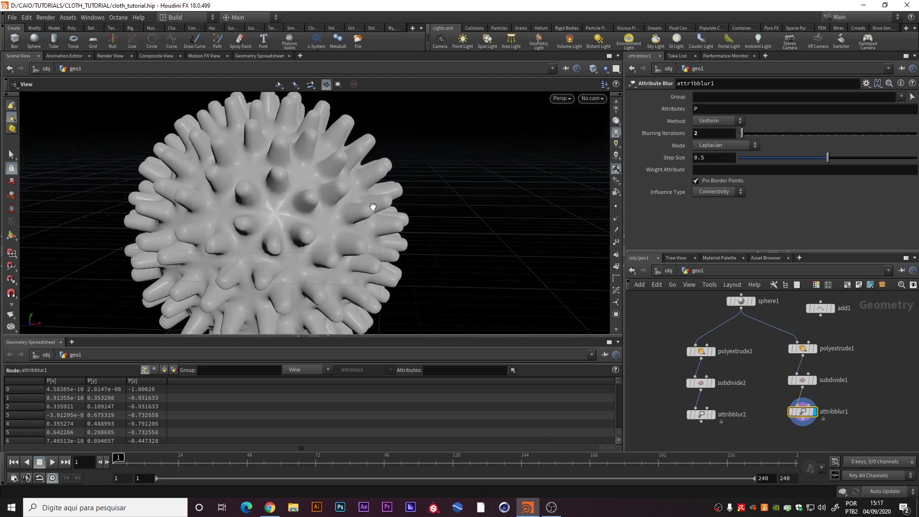
pyautogui.moveTo(373, 207); pyautogui.dragTo(491, 291)
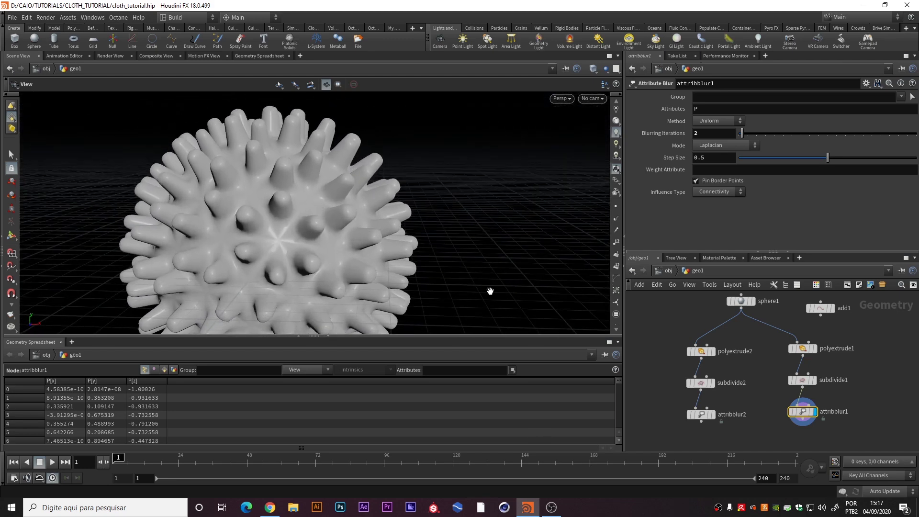
# Display attribblur2 to compare the inward-extruded sphere, and return the display to attribblur1.
pyautogui.click(708, 412)
pyautogui.click(713, 414)
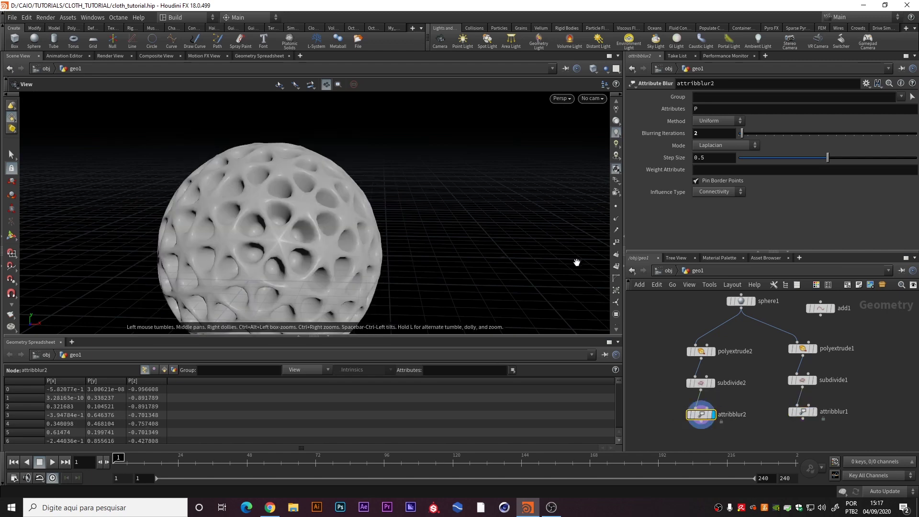
pyautogui.click(804, 411)
pyautogui.click(814, 411)
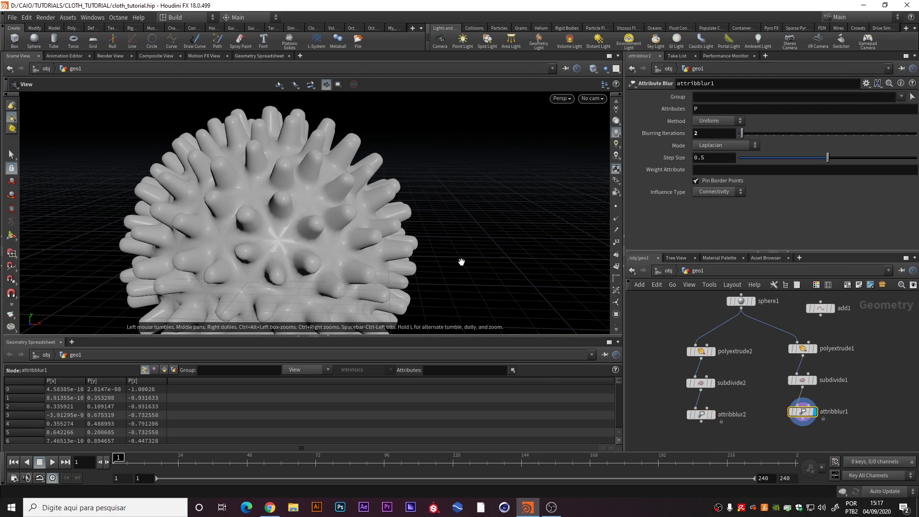
# Add a Blend Shapes node fed by attribblur2 and attribblur1, in that order, and display its result.
pyautogui.moveTo(780, 447); pyautogui.dragTo(766, 390, button='middle')
pyautogui.press('Tab')
pyautogui.write('BLEND')
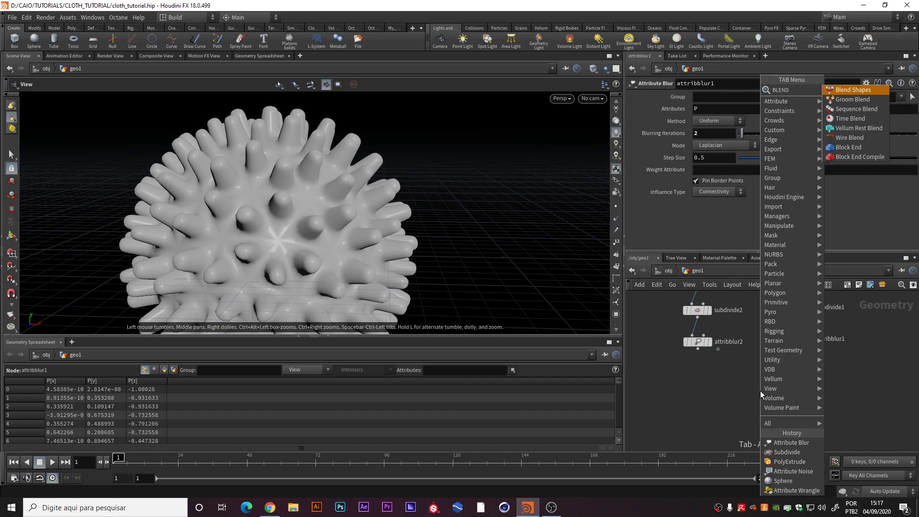
pyautogui.press('Return')
pyautogui.click(760, 391)
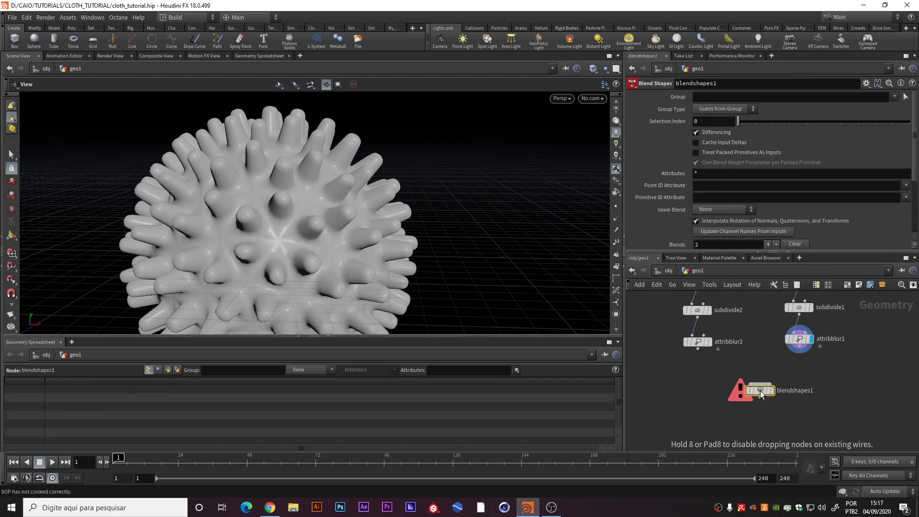
pyautogui.moveTo(698, 349); pyautogui.dragTo(758, 388)
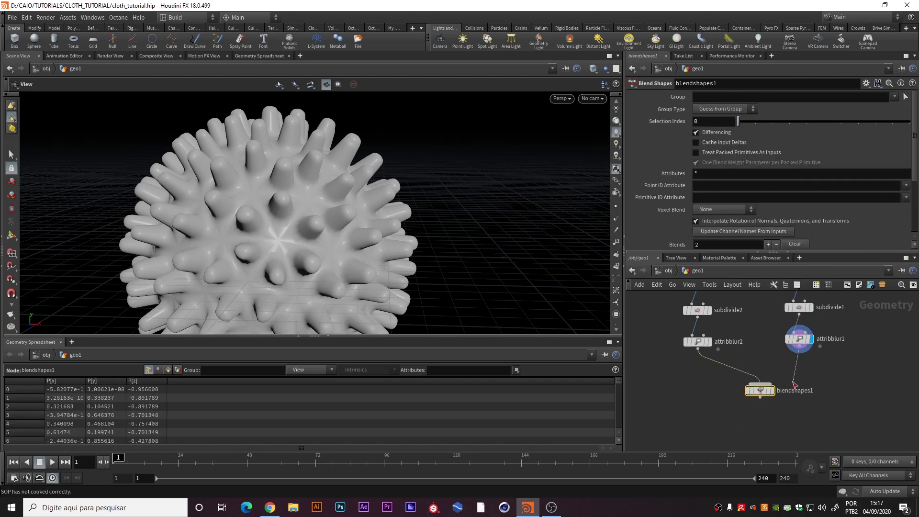
pyautogui.moveTo(799, 351); pyautogui.dragTo(764, 395)
pyautogui.click(771, 390)
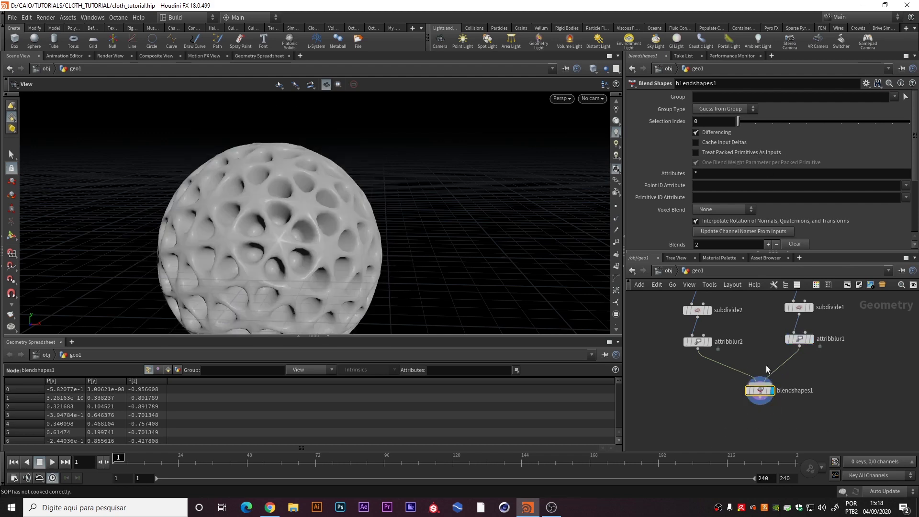
# Preview the morph between the two spheres by raising blend1 to 1 and returning it to 0.
pyautogui.scroll(-3, 773, 168)
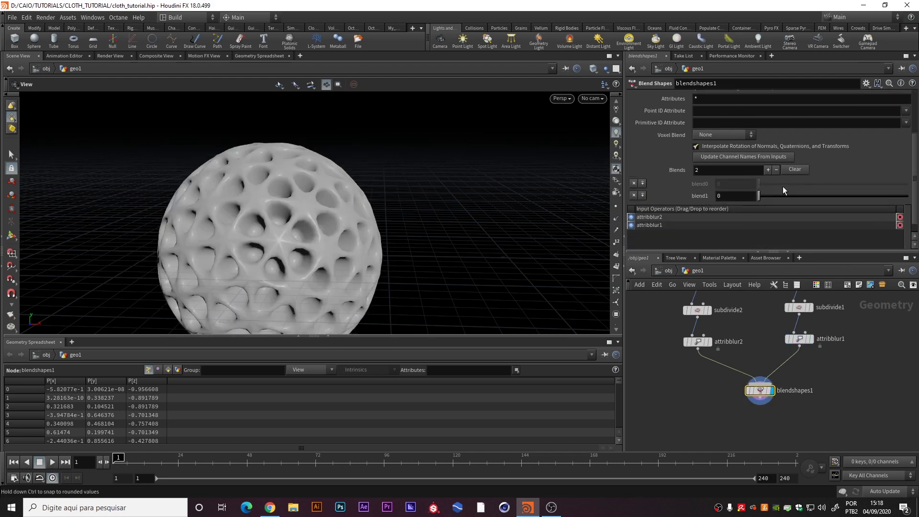
pyautogui.moveTo(760, 198); pyautogui.dragTo(907, 196)
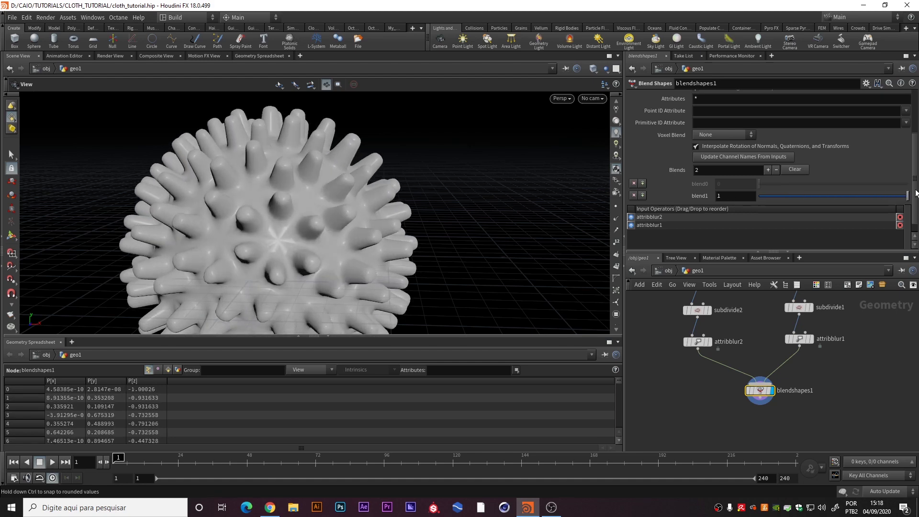
pyautogui.moveTo(917, 193); pyautogui.dragTo(725, 213)
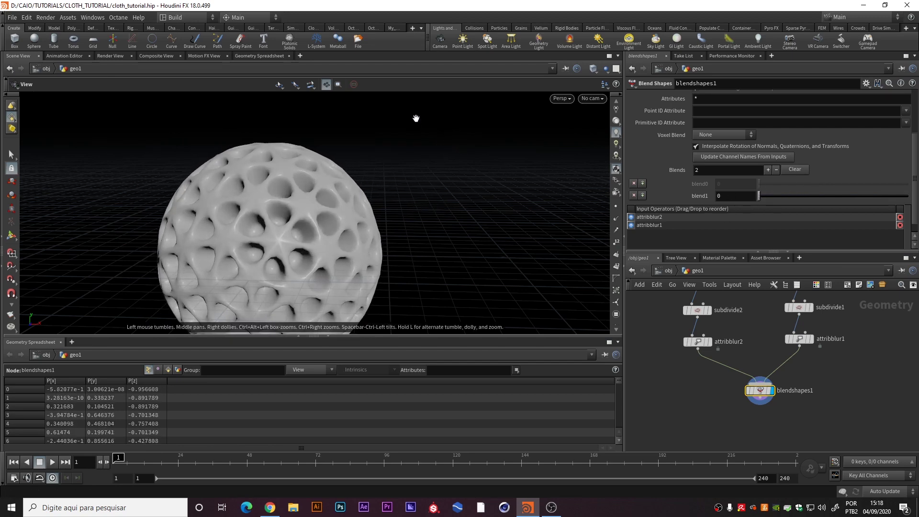
# Move the add1 node farther from sphere1, and vary blend1 on blendshapes1 again, ending at 0.
pyautogui.moveTo(817, 320); pyautogui.dragTo(827, 373, button='middle')
pyautogui.moveTo(773, 314)
pyautogui.moveTo(774, 314); pyautogui.dragTo(861, 315)
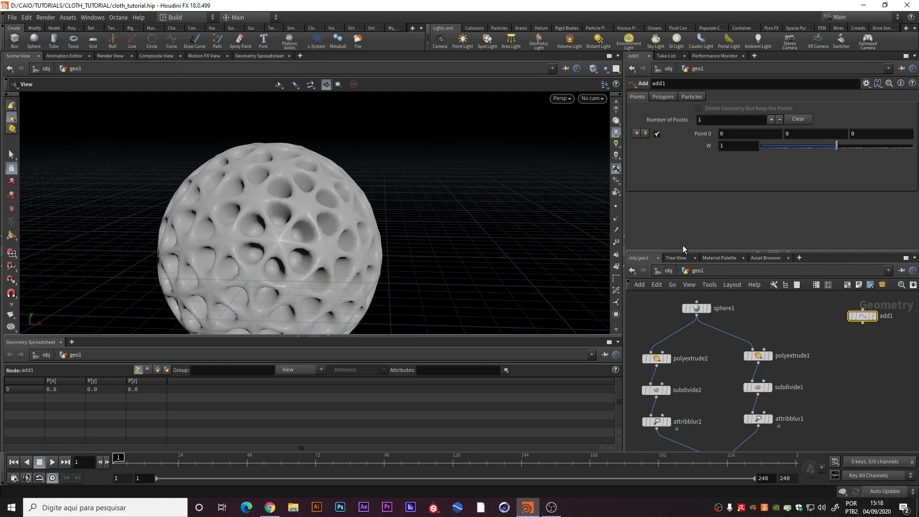
pyautogui.moveTo(812, 430); pyautogui.dragTo(834, 355, button='middle')
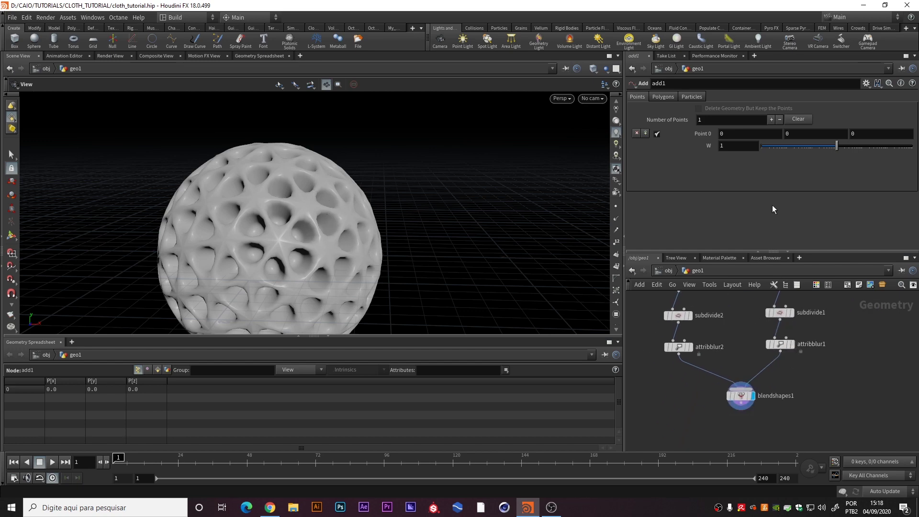
pyautogui.click(741, 395)
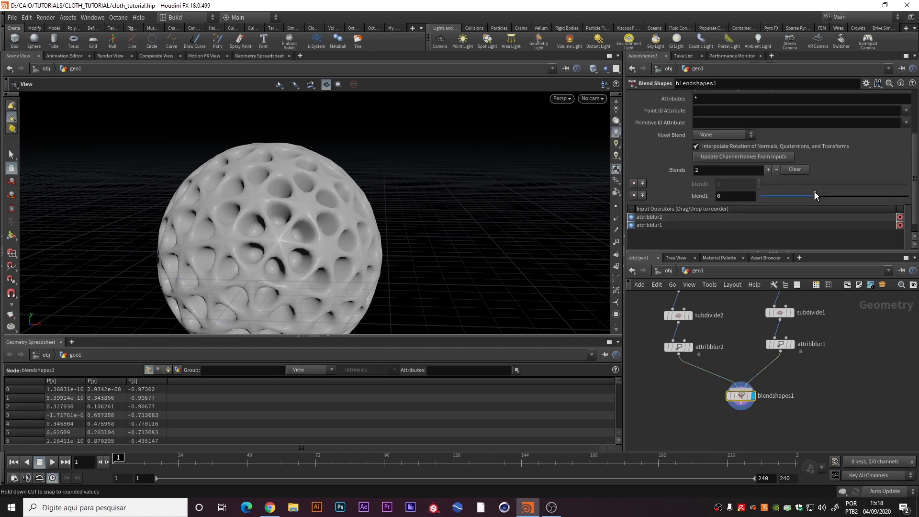
pyautogui.moveTo(815, 196); pyautogui.dragTo(758, 195)
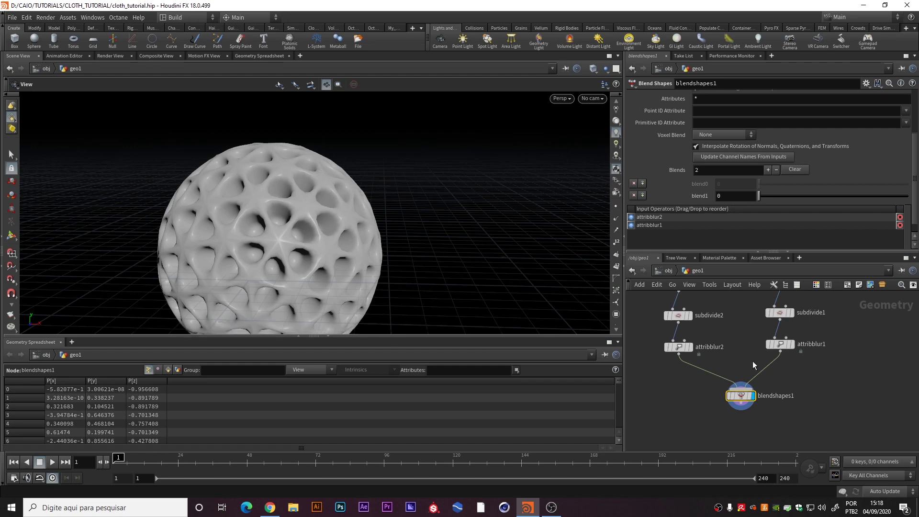
# Delete the blendshapes1 node and display attribblur2.
pyautogui.moveTo(791, 353)
pyautogui.moveTo(743, 396)
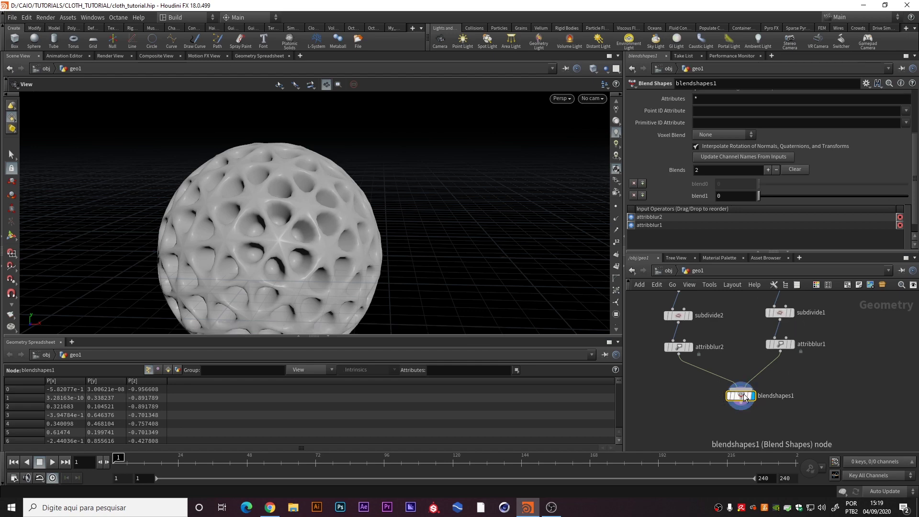
pyautogui.press('Delete')
pyautogui.click(690, 347)
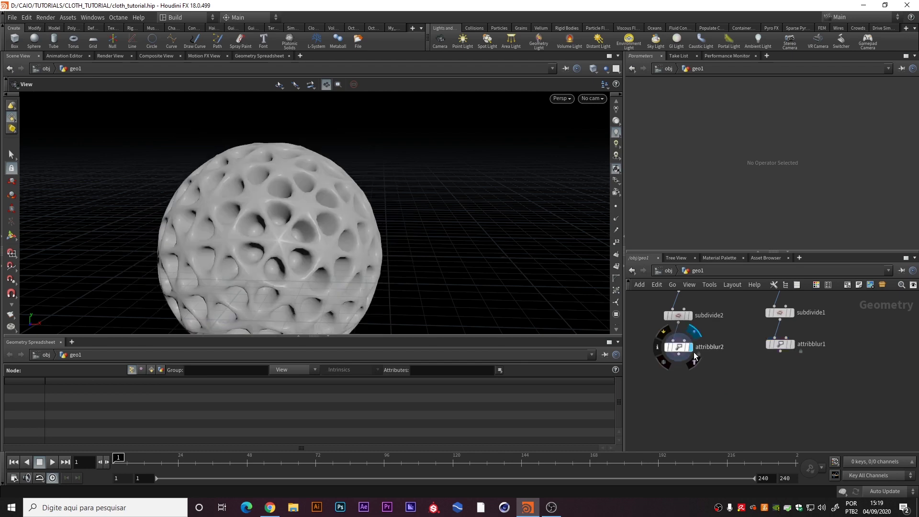
# Move the add1 node to the other side of sphere1, beside the polyextrude2 branch.
pyautogui.moveTo(733, 382); pyautogui.dragTo(759, 416, button='middle')
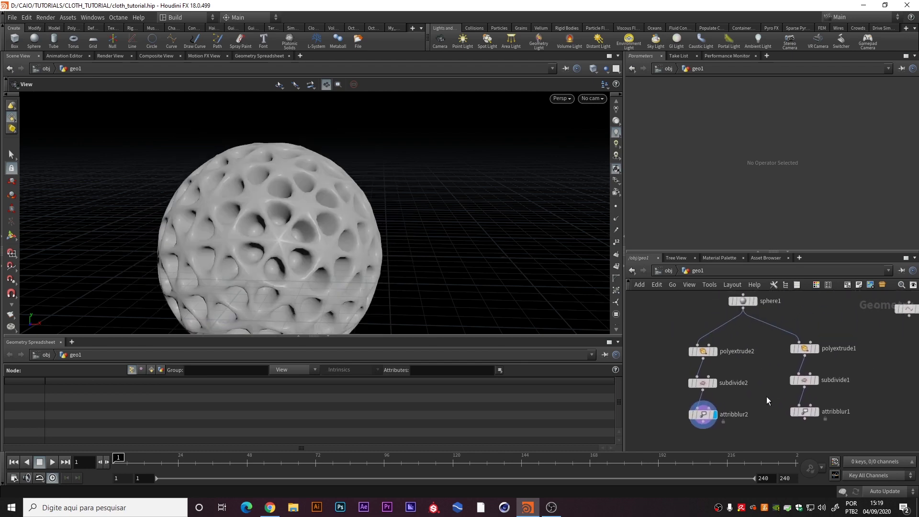
pyautogui.scroll(-3, 766, 396)
pyautogui.moveTo(861, 341)
pyautogui.moveTo(853, 341); pyautogui.dragTo(703, 340)
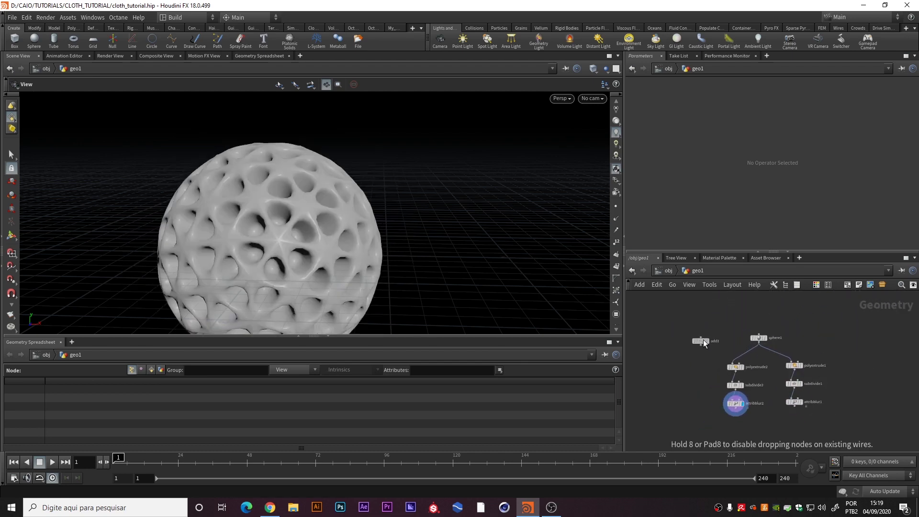
pyautogui.scroll(2, 703, 340)
# Display the add1 point and template attribblur2 as a wireframe reference.
pyautogui.click(711, 334)
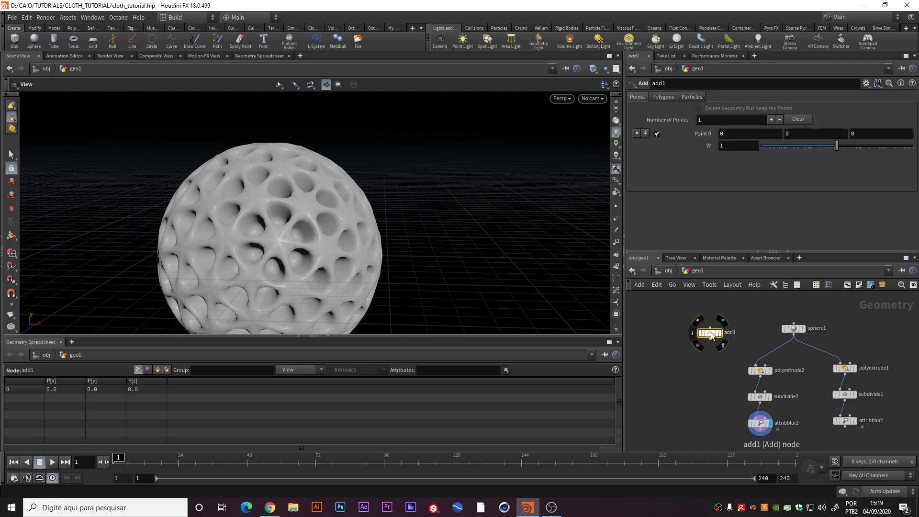
pyautogui.click(720, 332)
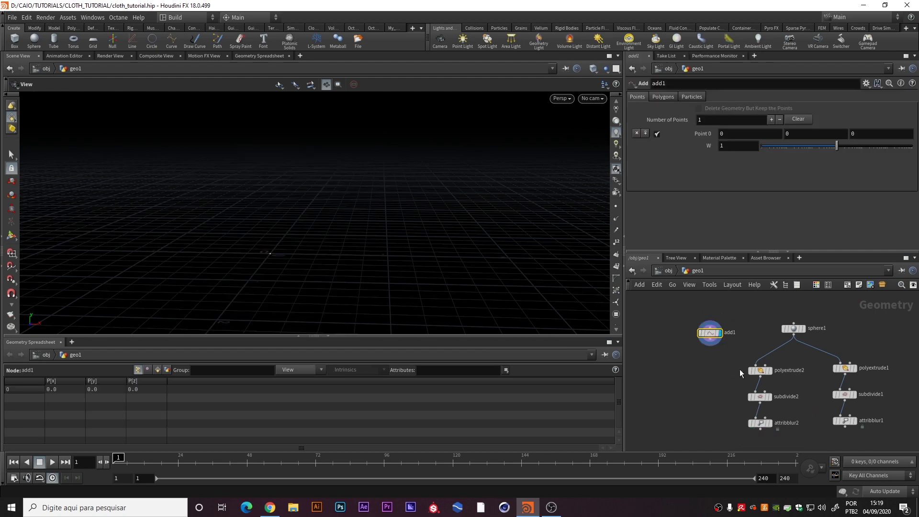
pyautogui.moveTo(764, 425)
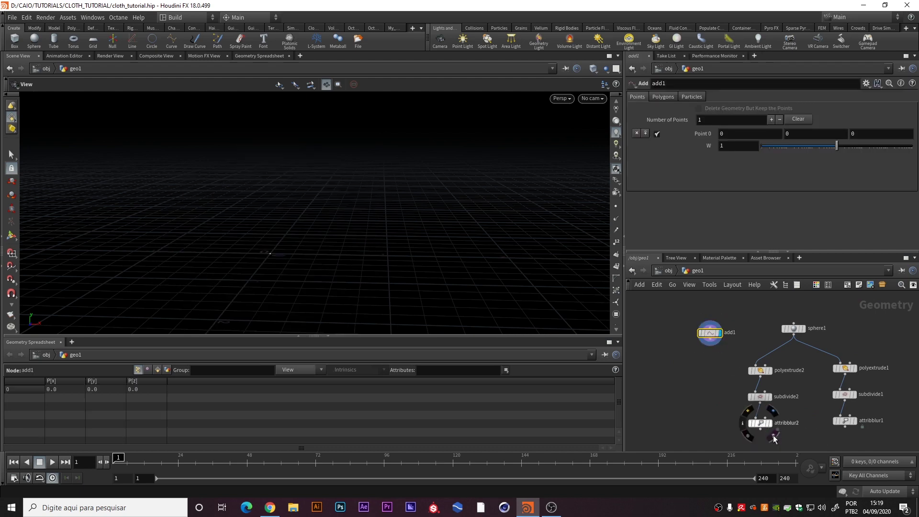
pyautogui.click(769, 424)
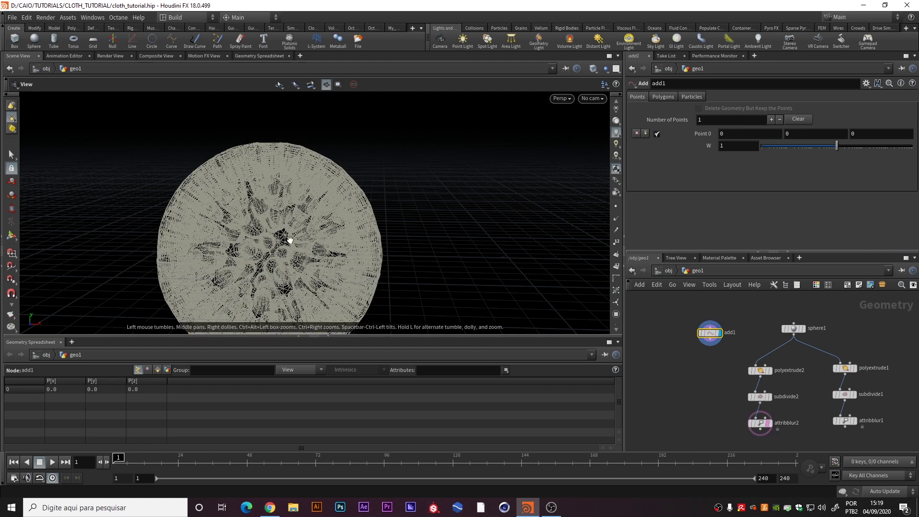
# Append and display a Transform node after add1, translating its point 1.3 in X and 0.9 in Y.
pyautogui.moveTo(723, 341)
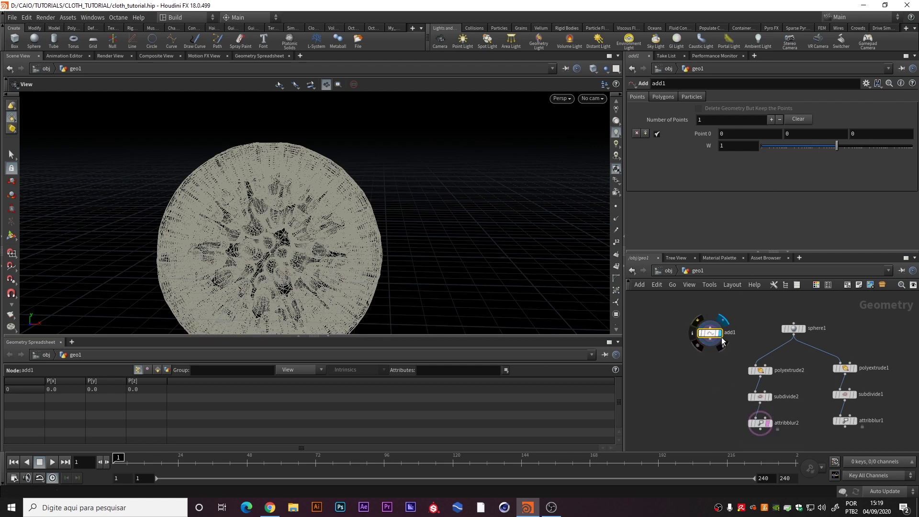
pyautogui.press('Tab')
pyautogui.write('tran')
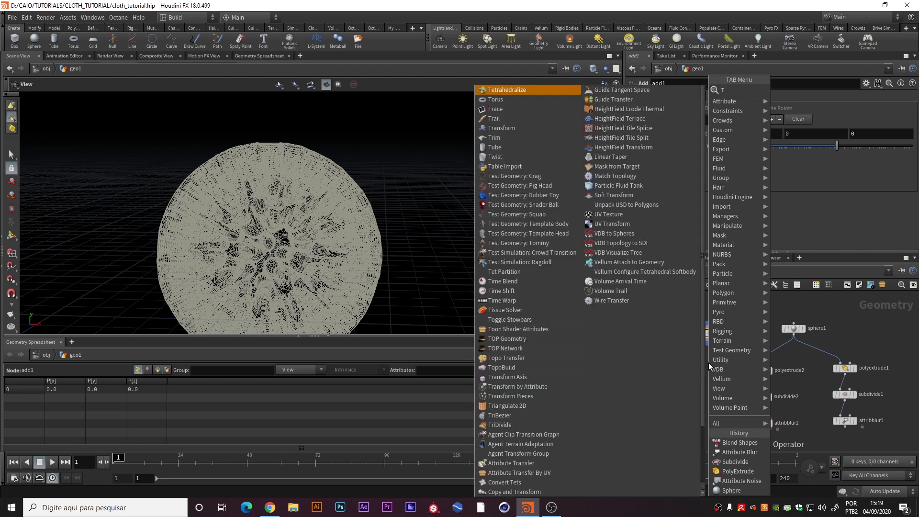
pyautogui.press('Return')
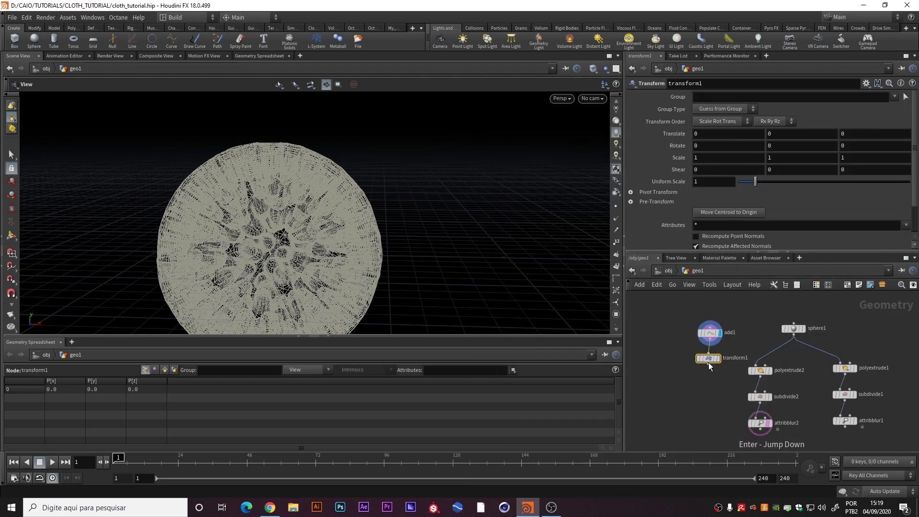
pyautogui.click(709, 359)
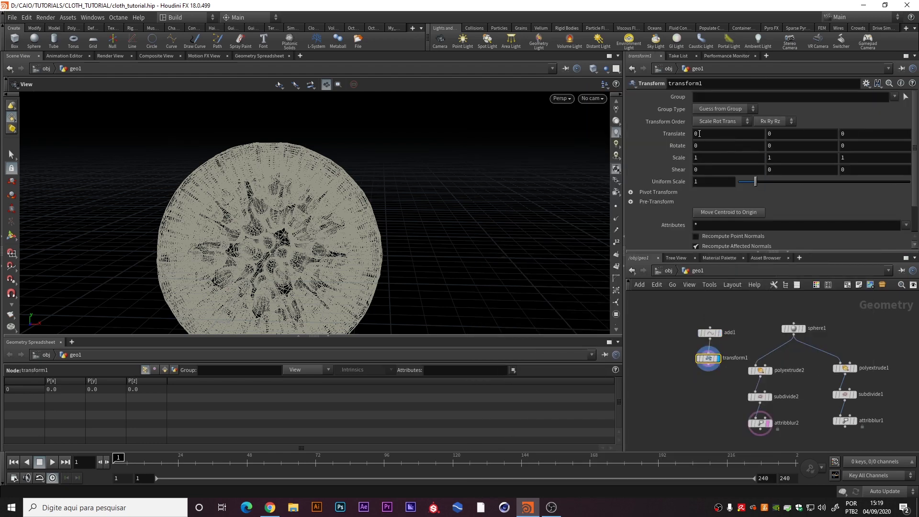
pyautogui.moveTo(700, 134); pyautogui.dragTo(842, 115, button='middle')
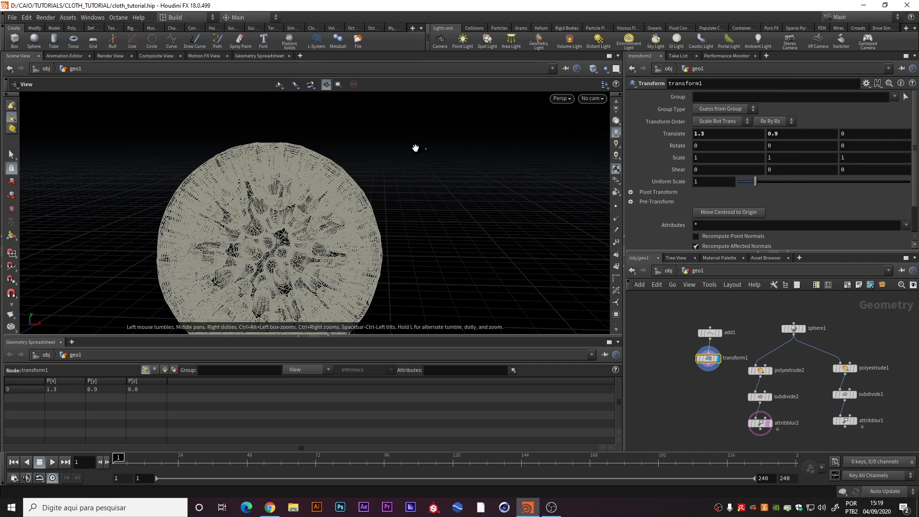
pyautogui.moveTo(435, 144)
pyautogui.mouseDown()
pyautogui.moveTo(392, 158)
pyautogui.moveTo(425, 209)
pyautogui.moveTo(394, 213)
pyautogui.moveTo(435, 160)
pyautogui.mouseUp()
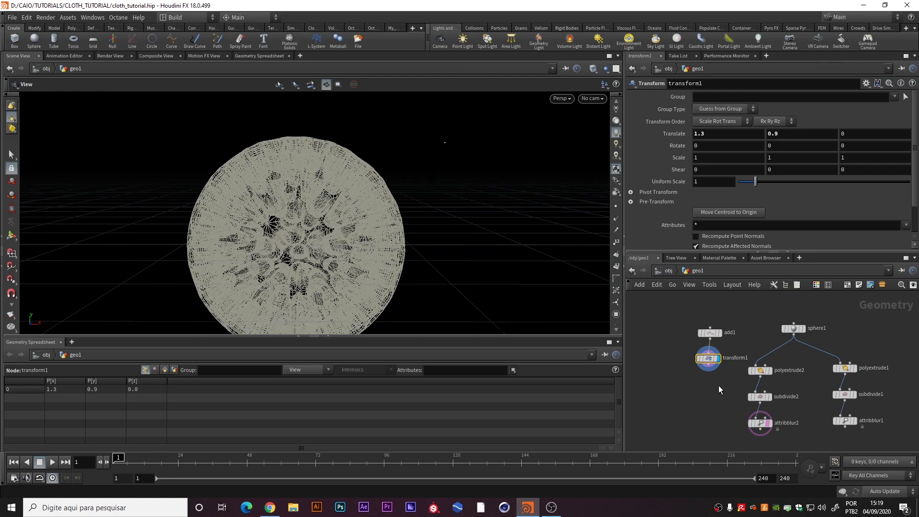
# Move add1 and transform1 lower in the network, and append a displayed Attribute Create node after transform1.
pyautogui.moveTo(718, 366); pyautogui.dragTo(699, 346, button='middle')
pyautogui.moveTo(688, 334); pyautogui.dragTo(692, 377)
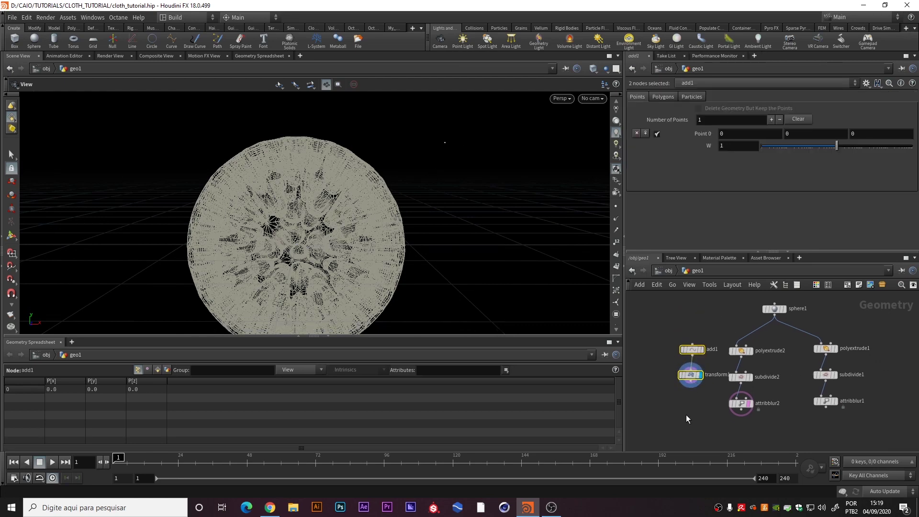
pyautogui.moveTo(686, 415); pyautogui.dragTo(674, 388, button='middle')
pyautogui.click(680, 364)
pyautogui.press('Tab')
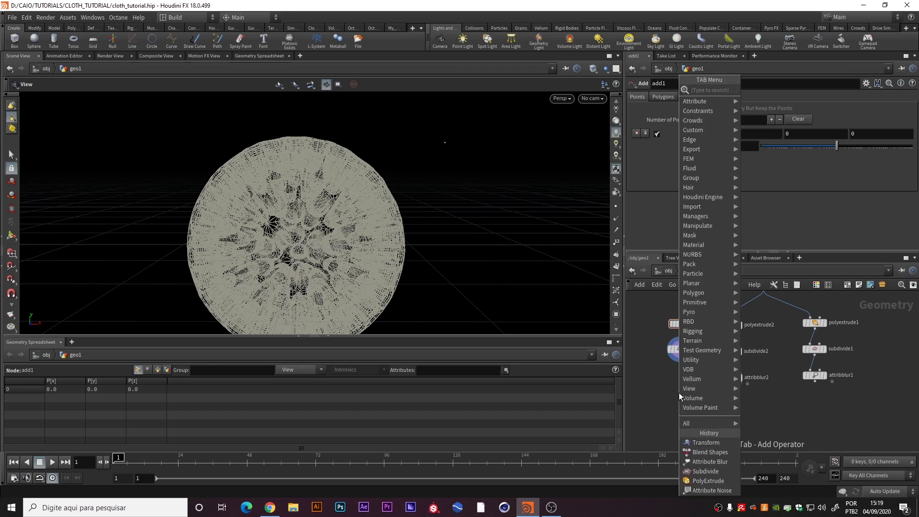
pyautogui.write('AT CREA')
pyautogui.press('Return')
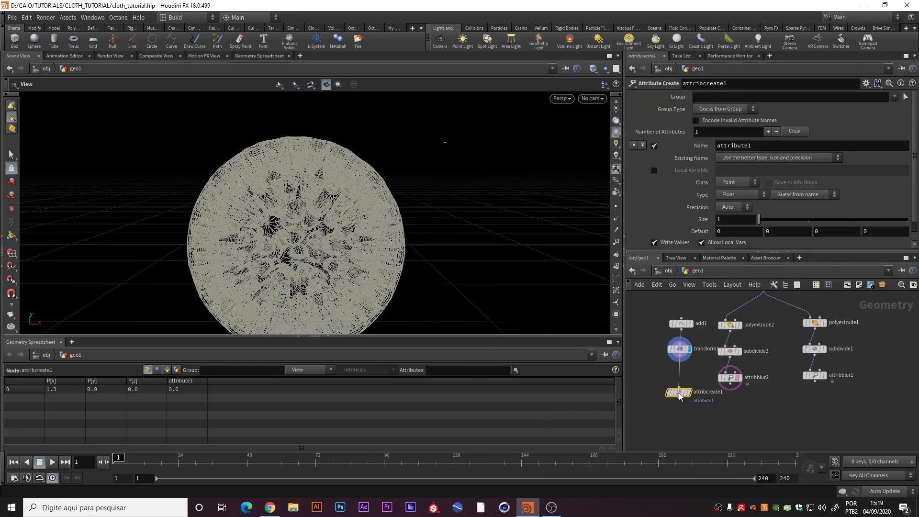
pyautogui.click(680, 380)
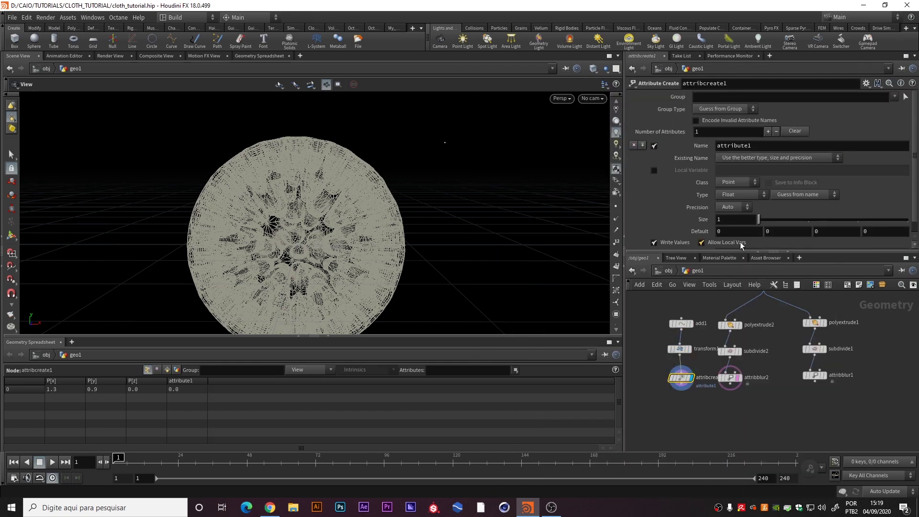
# Name the new point attribute "peso" in lowercase.
pyautogui.doubleClick(756, 146)
pyautogui.write('PESO')
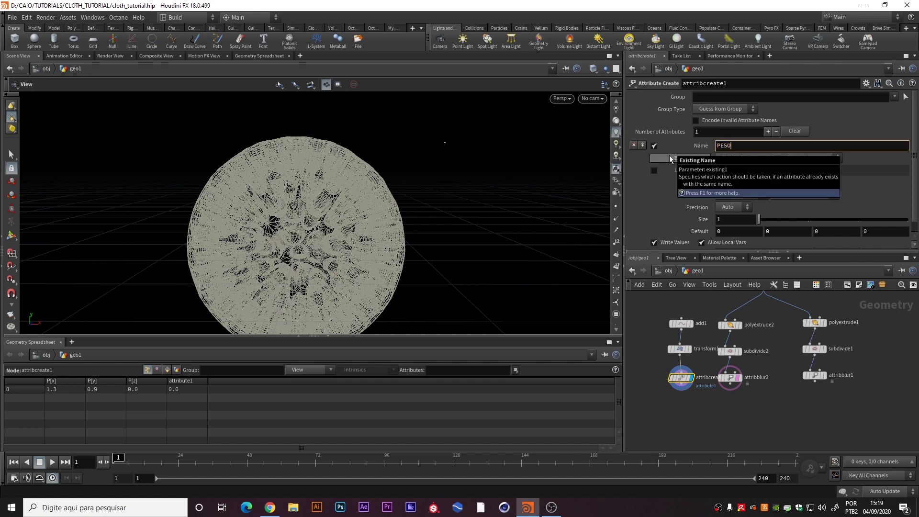
pyautogui.press('Return')
pyautogui.write('peso')
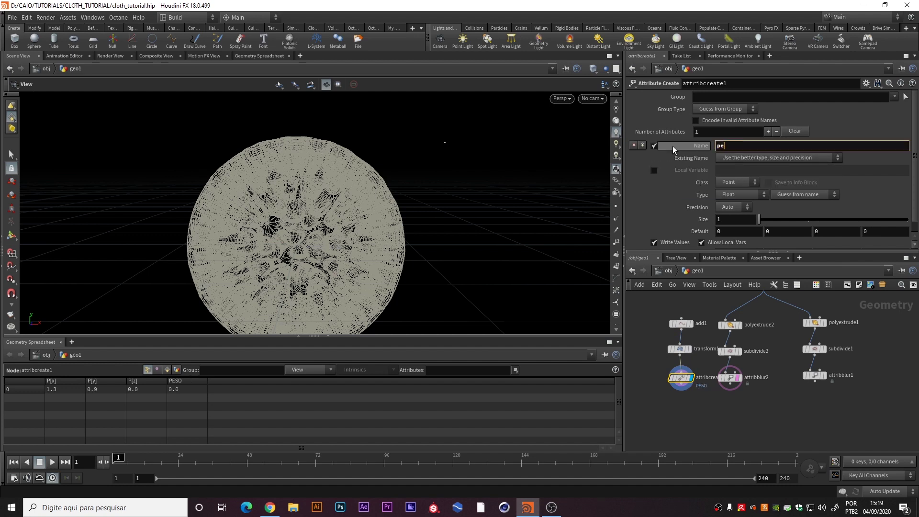
pyautogui.press('Return')
# Set both the Default and the Value of the peso attribute to 1.
pyautogui.scroll(-1, 733, 167)
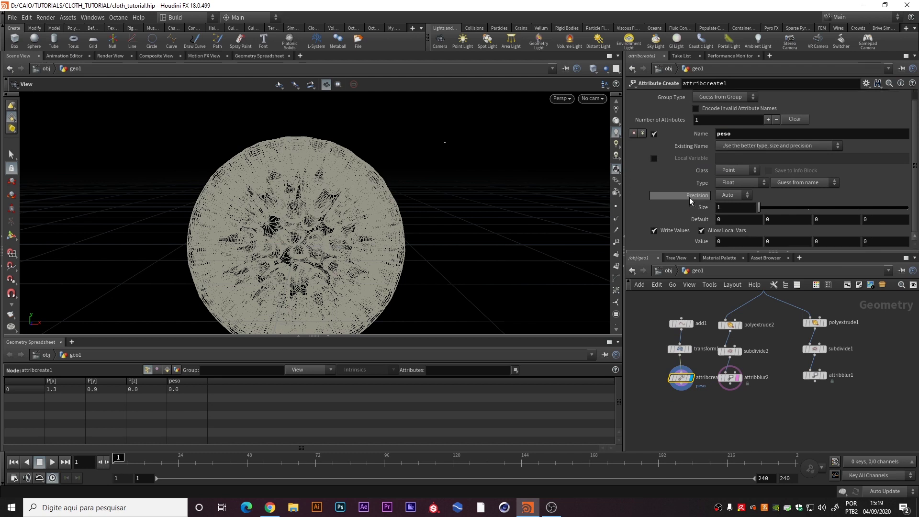
pyautogui.click(730, 218)
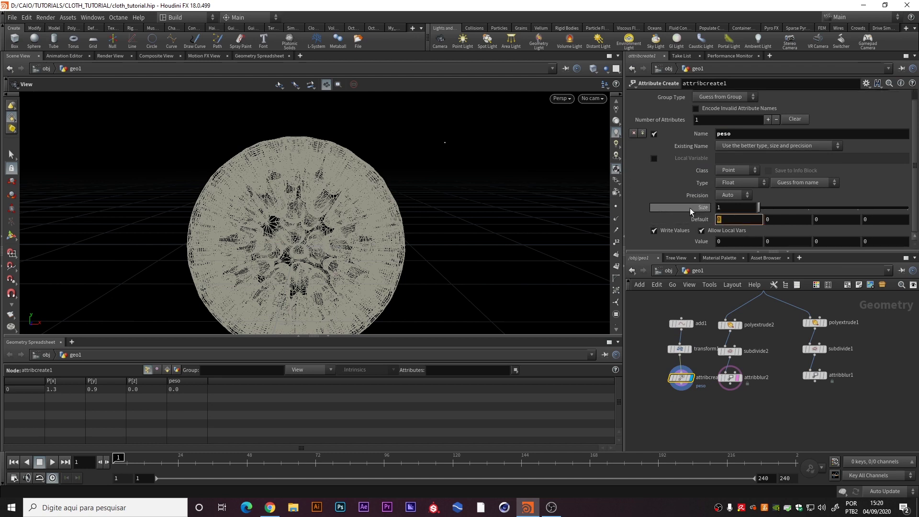
pyautogui.write('1')
pyautogui.press('Return')
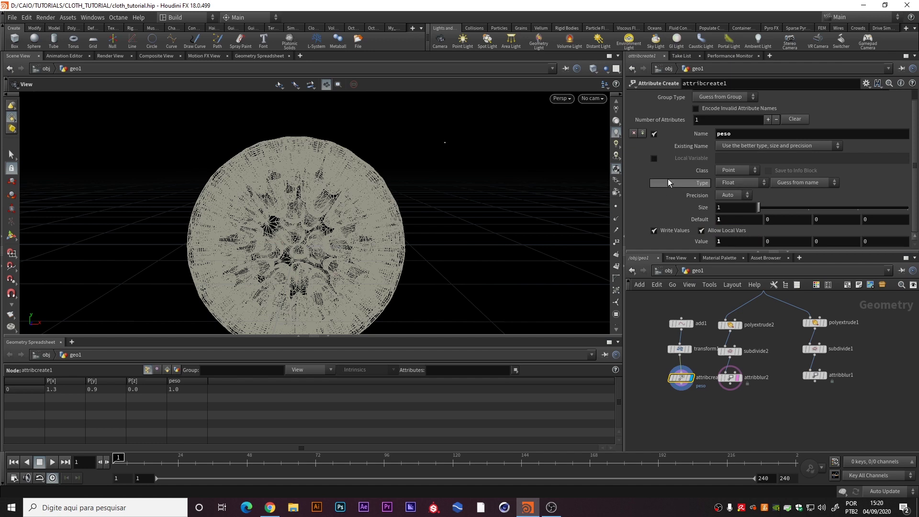
pyautogui.scroll(1, 740, 183)
pyautogui.moveTo(719, 402); pyautogui.dragTo(725, 374, button='middle')
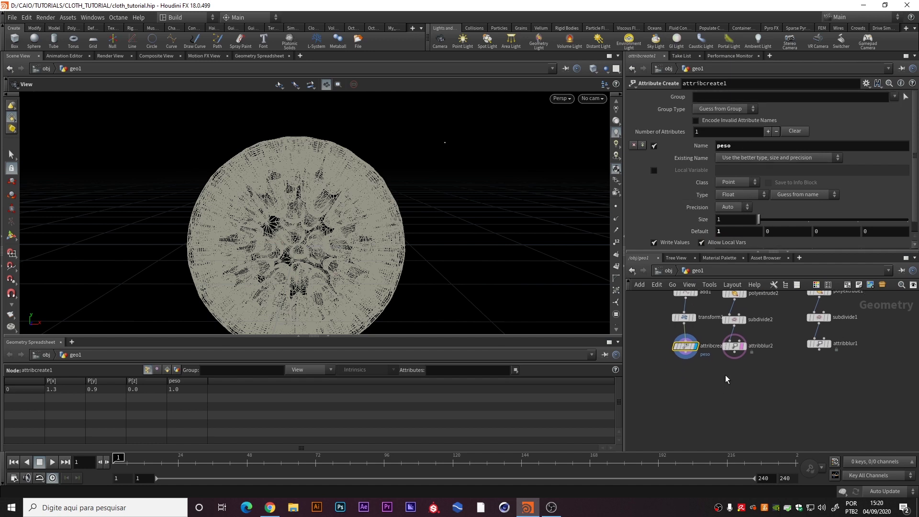
# Duplicate attribcreate1 as a displayed node after attribblur2, and set the copy's Default and Value to 0.
pyautogui.scroll(2, 725, 373)
pyautogui.keyDown('alt'); pyautogui.moveTo(668, 338); pyautogui.dragTo(741, 341); pyautogui.keyUp('alt')
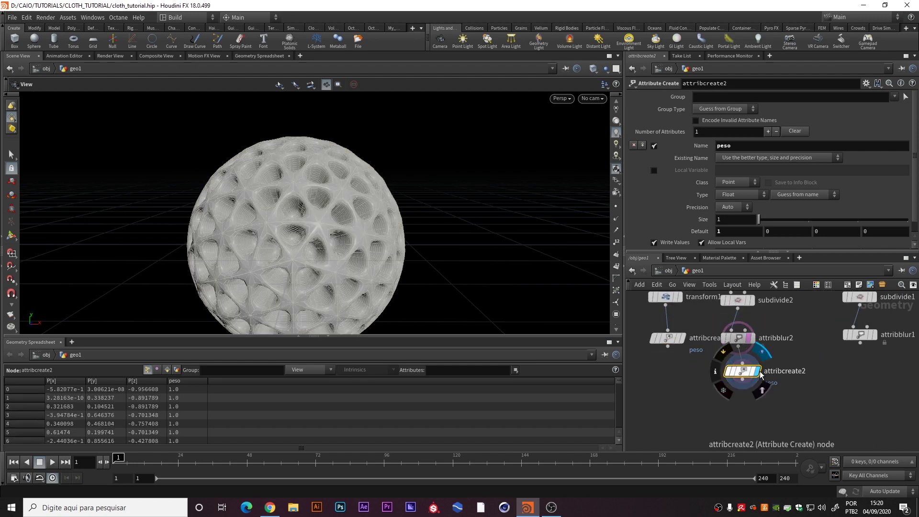
pyautogui.moveTo(724, 231); pyautogui.dragTo(706, 238)
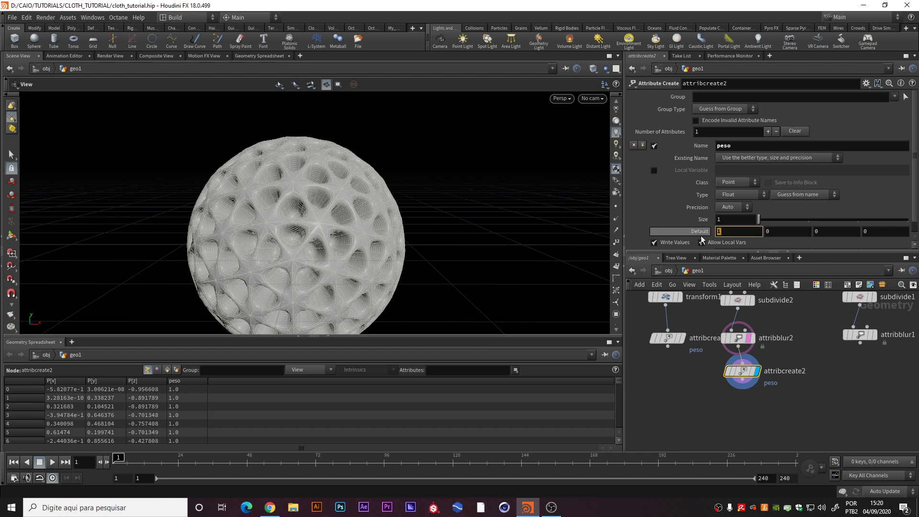
pyautogui.write('0')
pyautogui.press('Return')
pyautogui.scroll(-1, 649, 211)
pyautogui.doubleClick(720, 241)
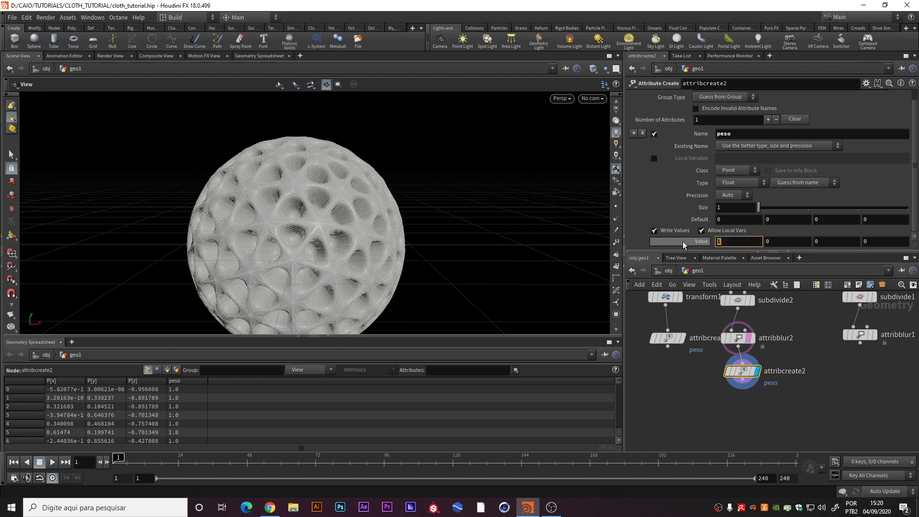
pyautogui.write('-')
pyautogui.press('Return')
pyautogui.doubleClick(730, 244)
pyautogui.write('0')
pyautogui.press('Return')
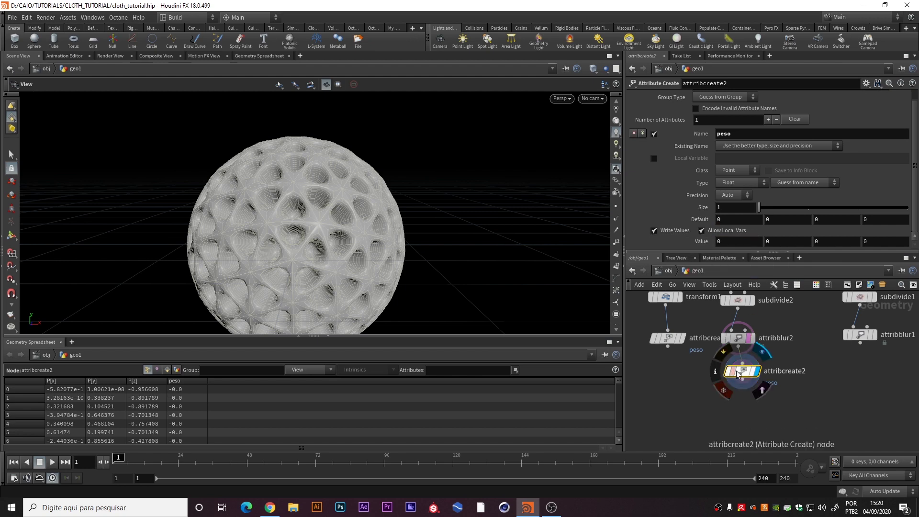
pyautogui.moveTo(752, 314)
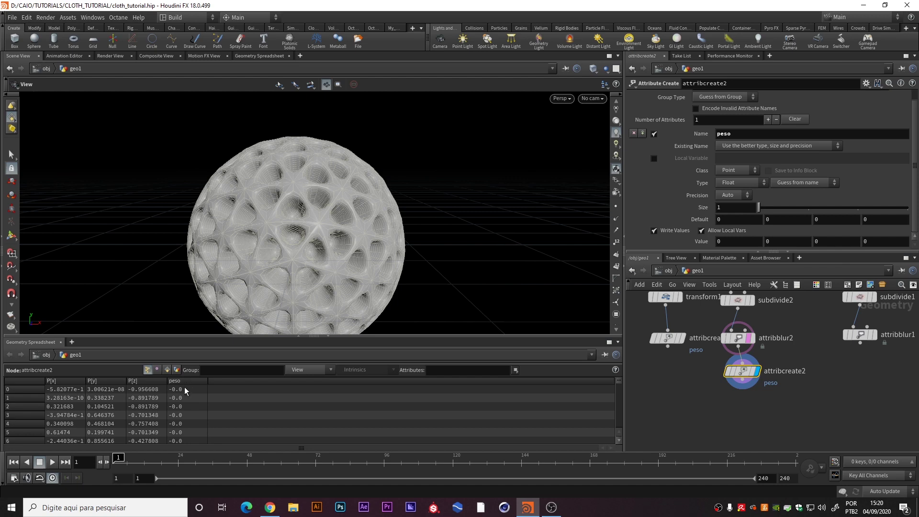
pyautogui.scroll(-4, 183, 388)
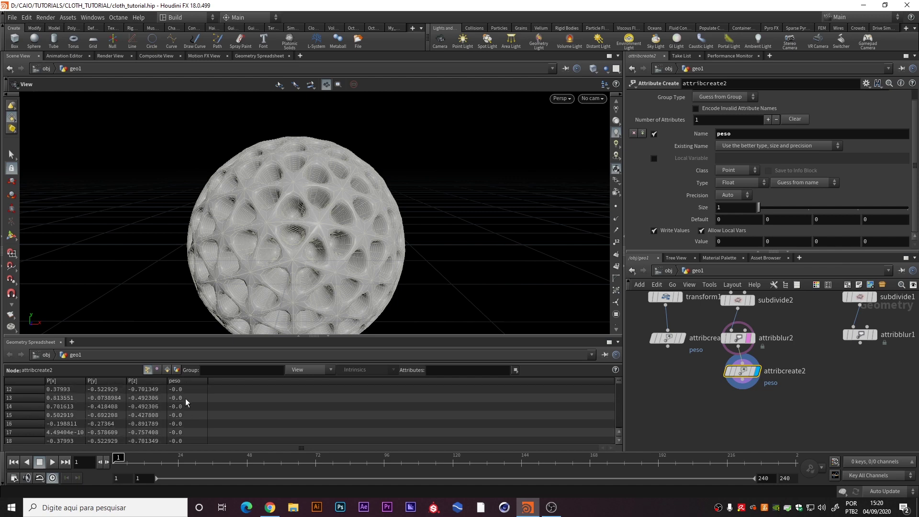
pyautogui.scroll(-5, 189, 418)
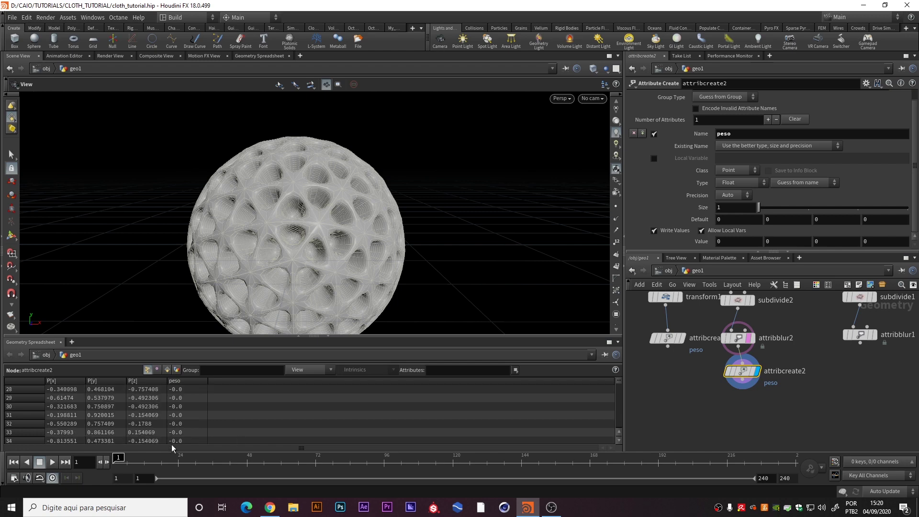
# Add an Attribute Transfer node below the two Attribute Create nodes.
pyautogui.click(673, 339)
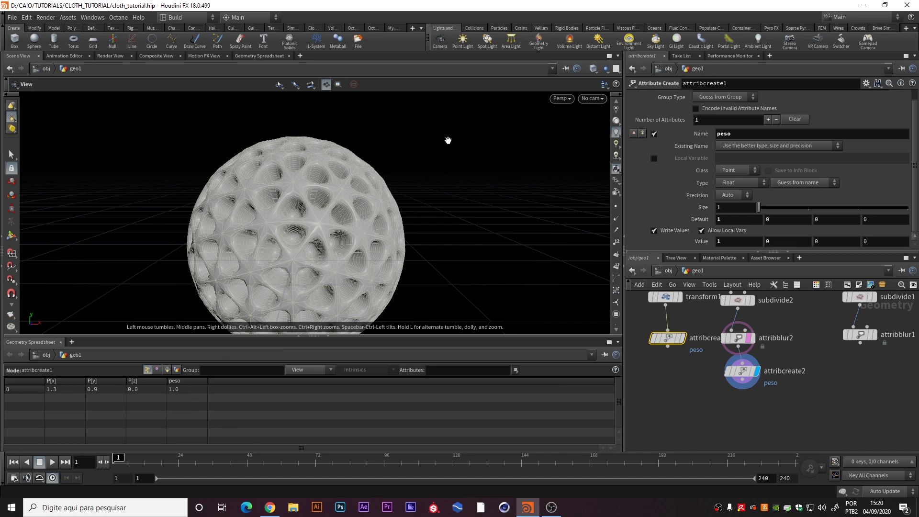
pyautogui.press('Tab')
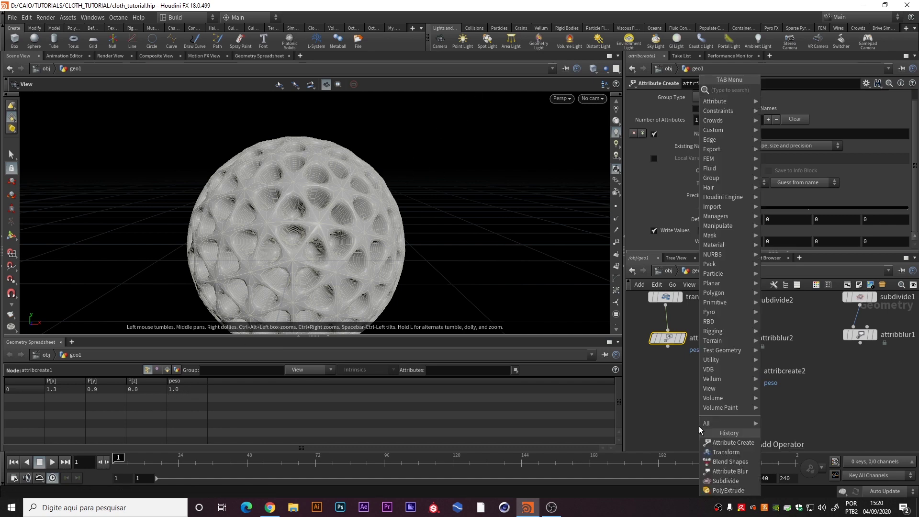
pyautogui.write('at transf')
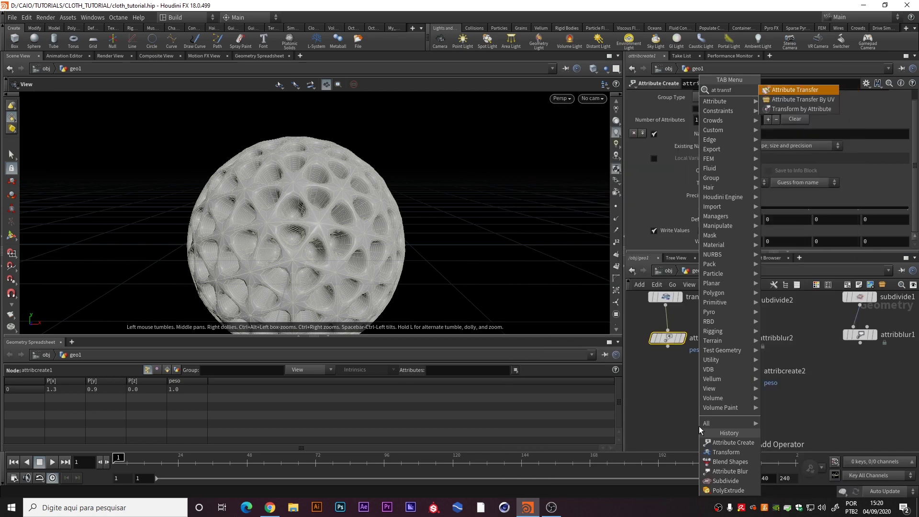
pyautogui.press('Return')
pyautogui.click(699, 426)
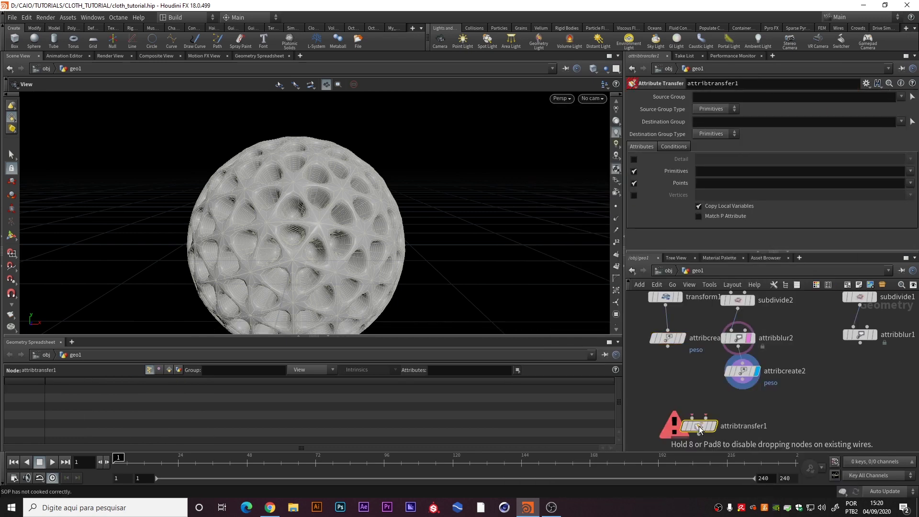
# Wire attribcreate1 into attribtransfer1's second input and attribcreate2 into its first input, and display the node.
pyautogui.click(669, 347)
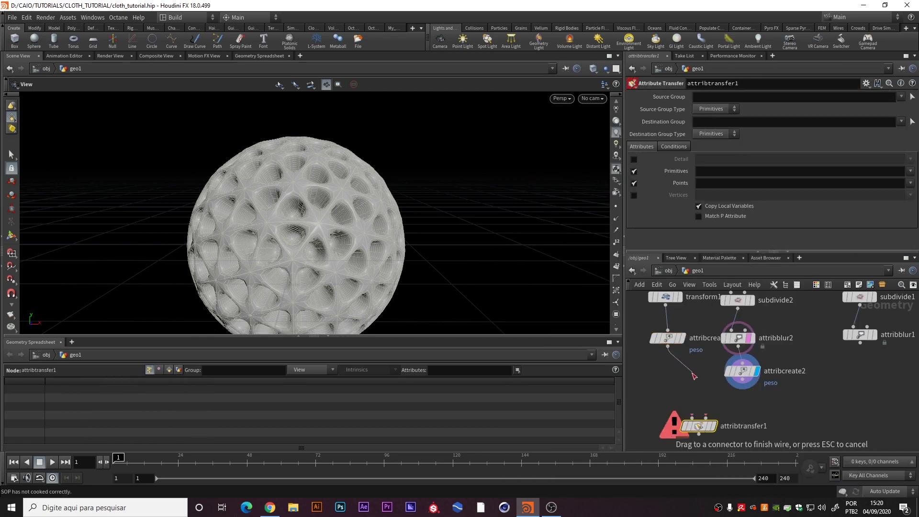
pyautogui.click(707, 419)
pyautogui.click(743, 379)
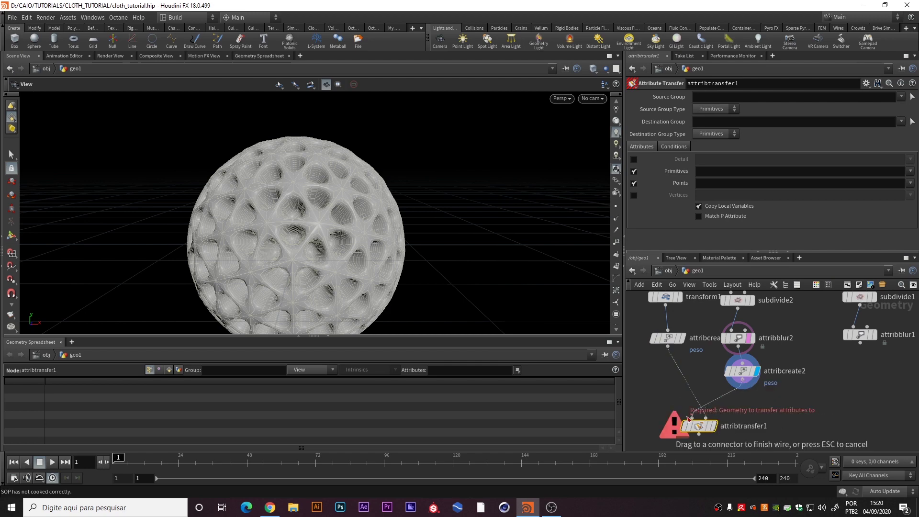
pyautogui.click(692, 418)
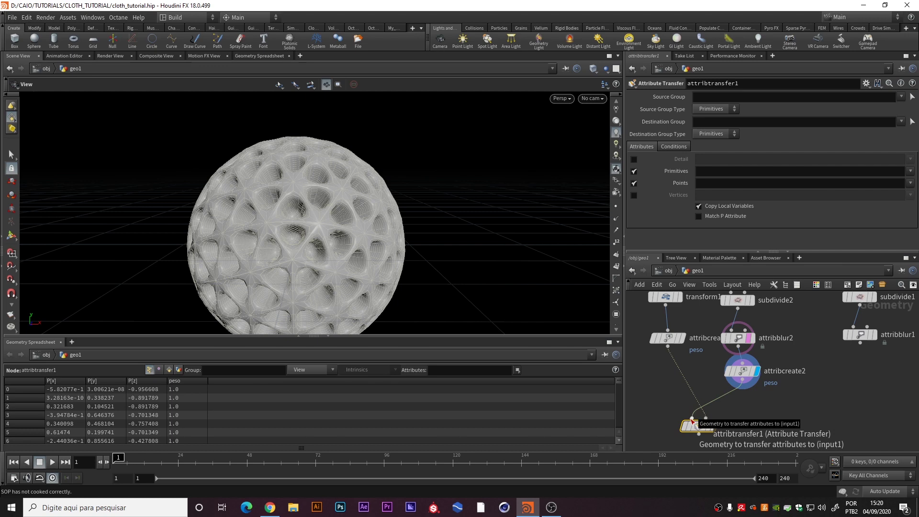
pyautogui.moveTo(717, 432)
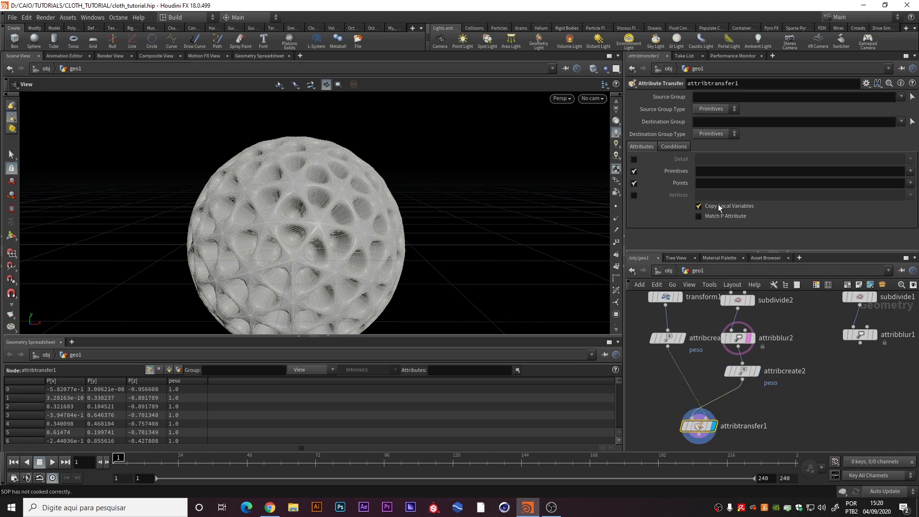
# Disable primitive attributes on attribtransfer1 and limit the transferred point attributes to peso.
pyautogui.click(676, 172)
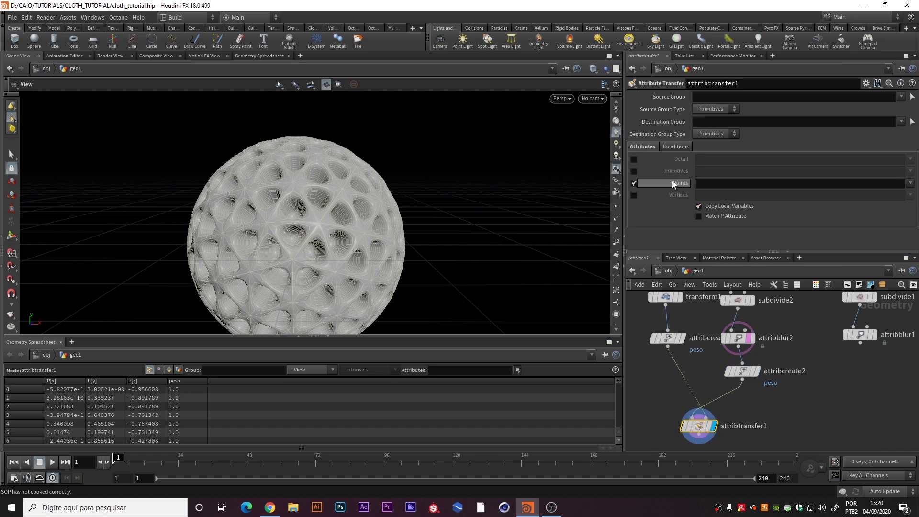
pyautogui.click(708, 185)
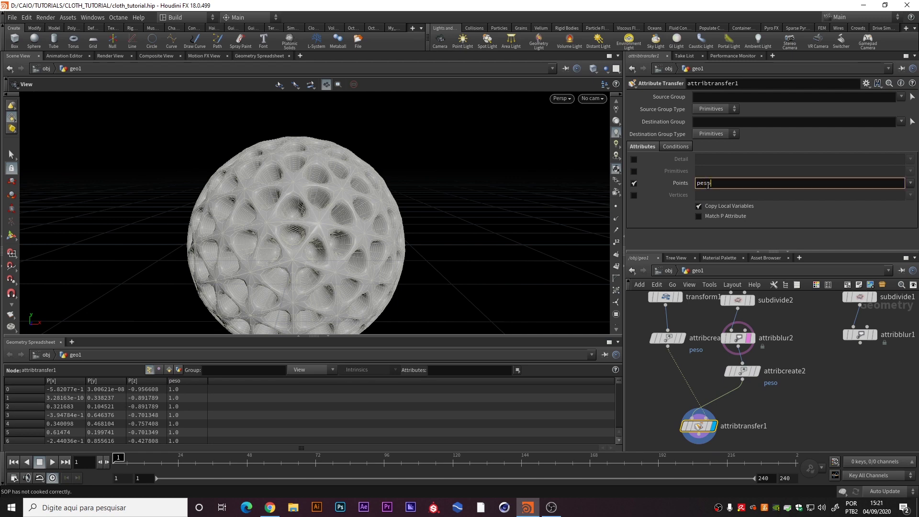
pyautogui.press('Return')
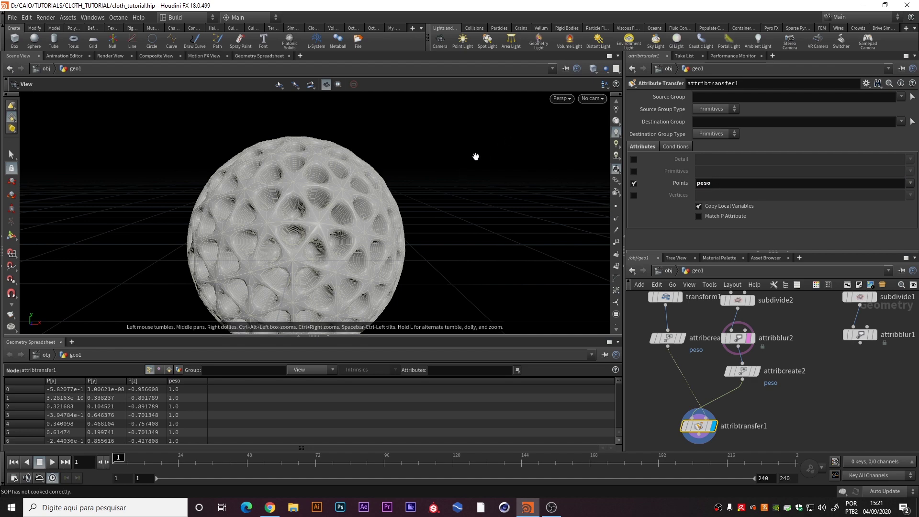
pyautogui.moveTo(659, 338)
# Append a Visualize node after attribtransfer1, open its visualizer settings, and display it.
pyautogui.moveTo(741, 427); pyautogui.dragTo(774, 361, button='middle')
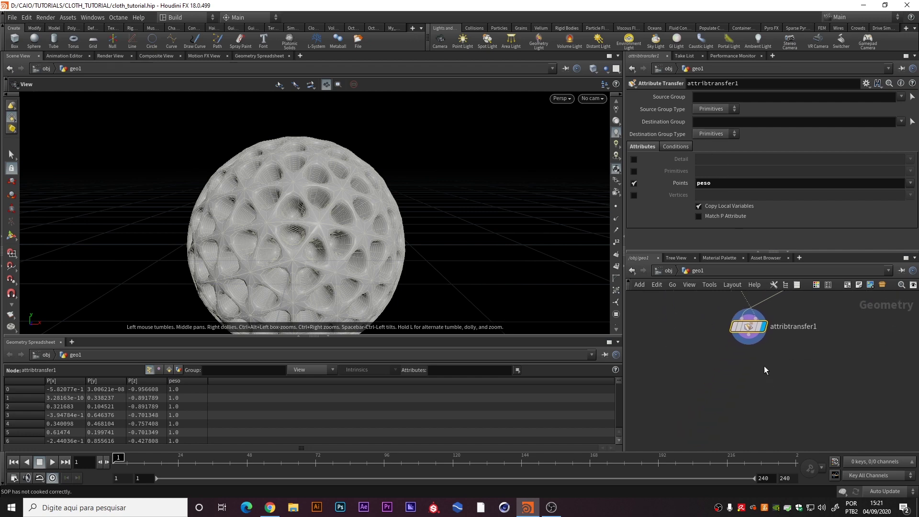
pyautogui.press('Tab')
pyautogui.moveTo(745, 380)
pyautogui.write('visualiz')
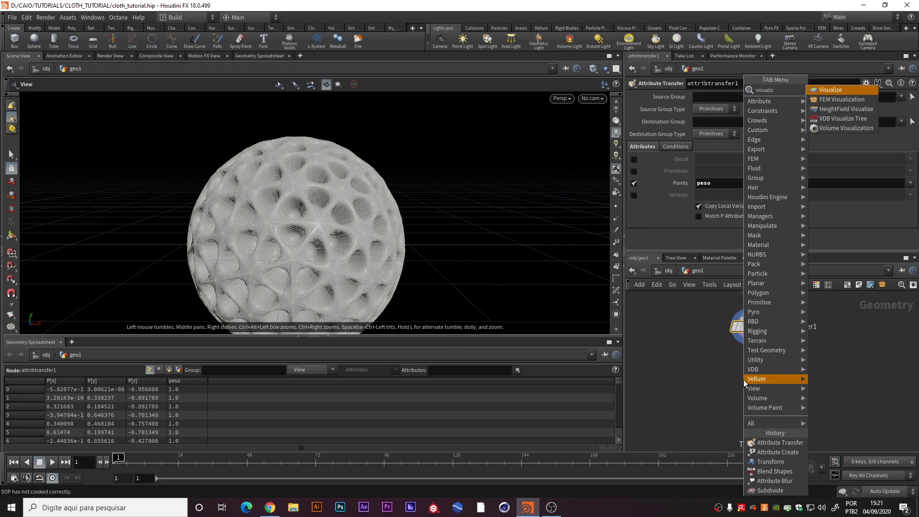
pyautogui.press('Return')
pyautogui.click(744, 380)
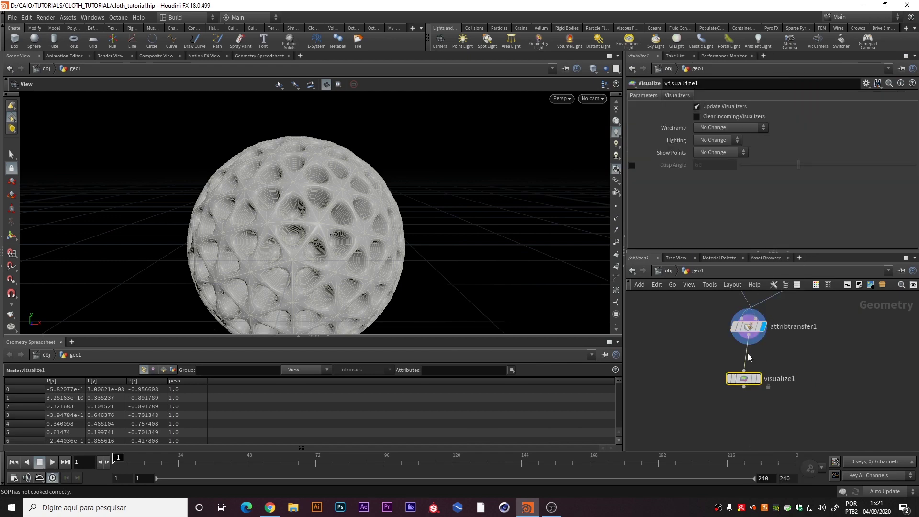
pyautogui.click(676, 96)
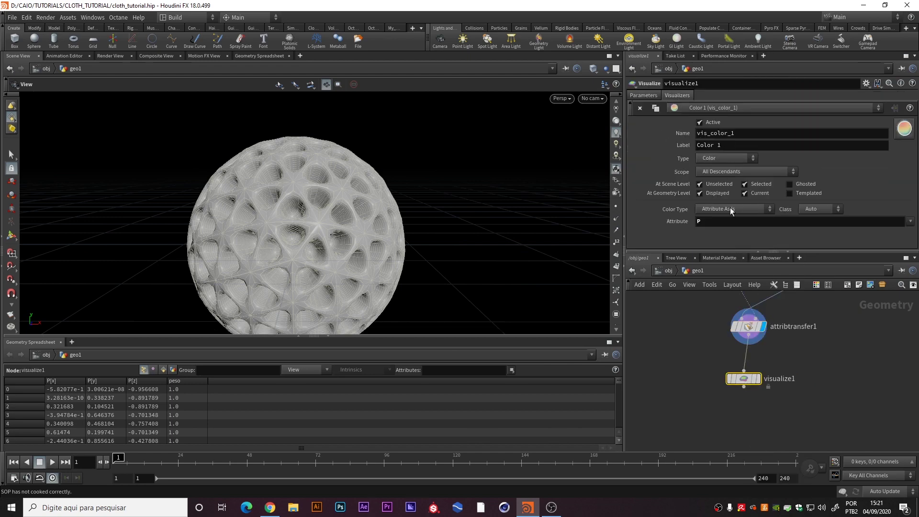
pyautogui.click(760, 379)
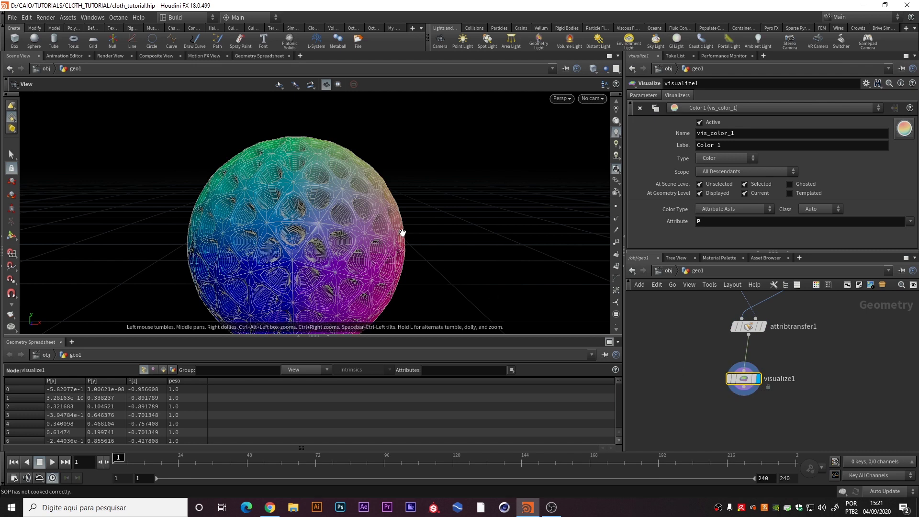
# Try Smooth Shaded viewport display and inspect the position-based colors on the sphere.
pyautogui.click(594, 68)
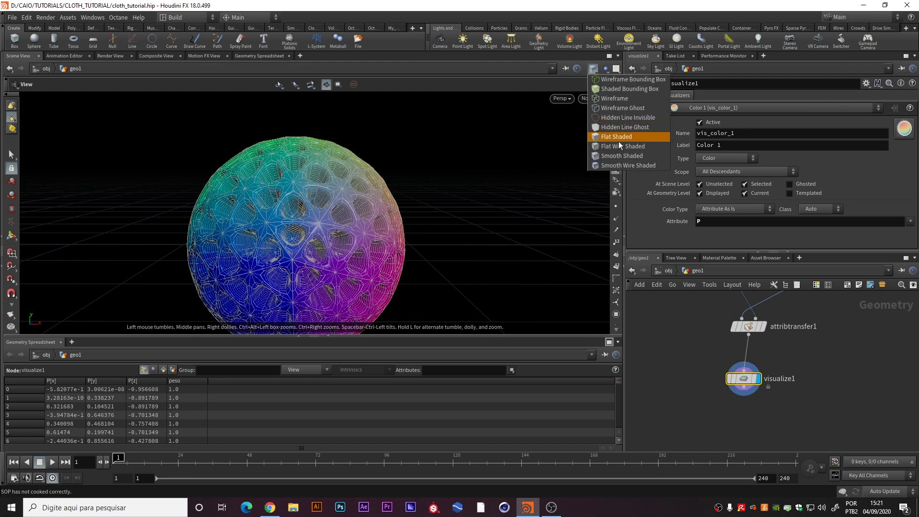
pyautogui.click(622, 154)
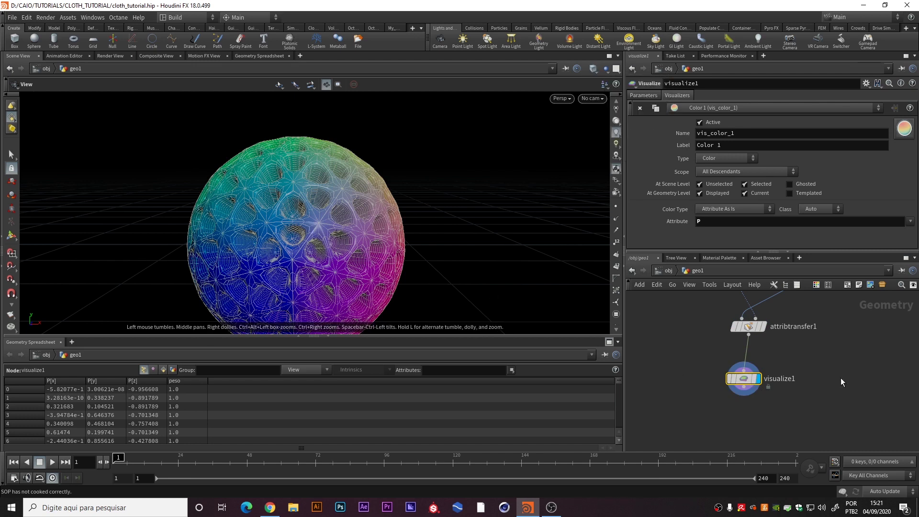
pyautogui.moveTo(842, 381); pyautogui.dragTo(870, 433, button='middle')
pyautogui.scroll(3, 294, 238)
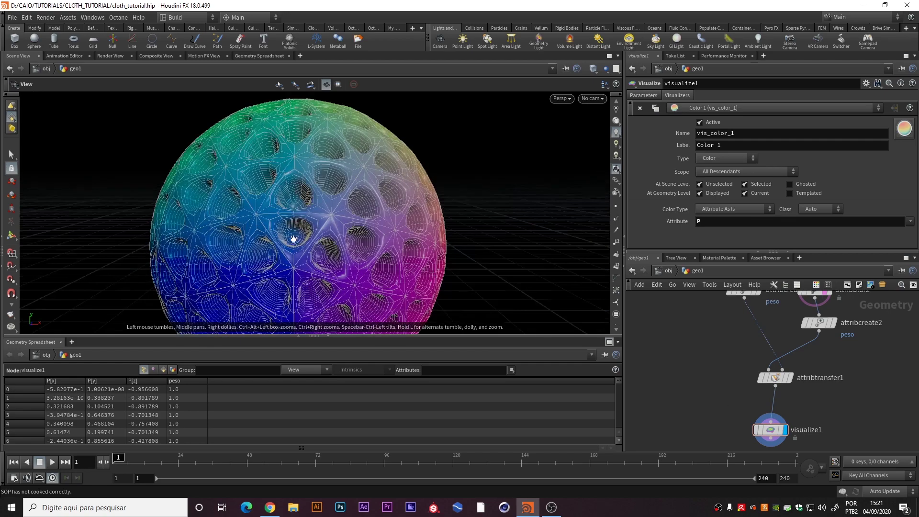
pyautogui.moveTo(351, 197); pyautogui.dragTo(333, 227)
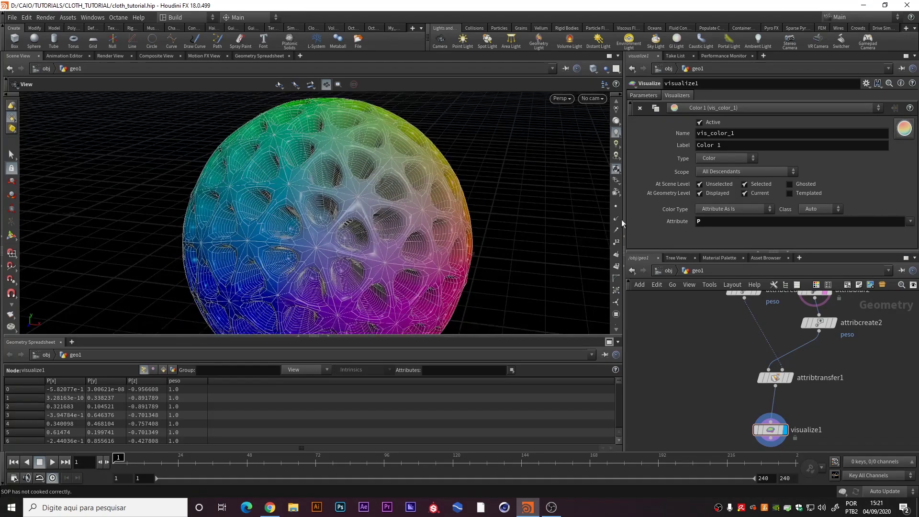
pyautogui.scroll(-5, 617, 201)
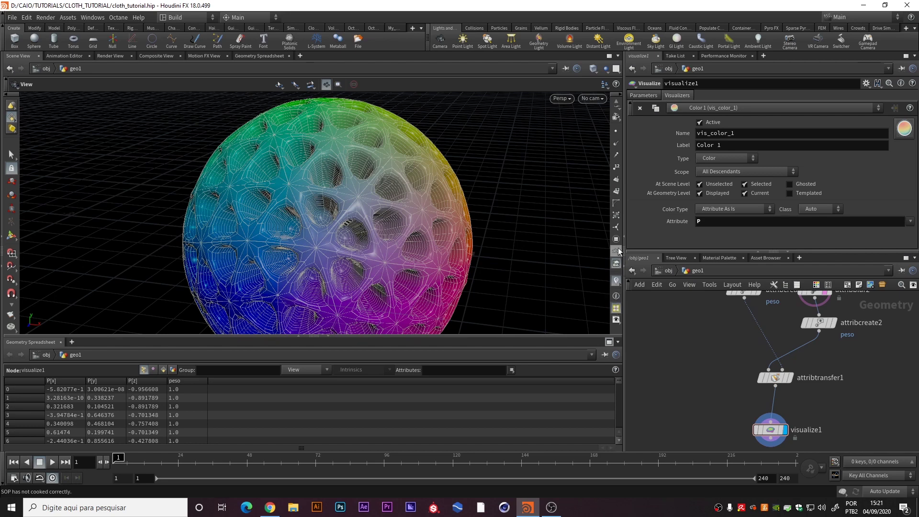
pyautogui.scroll(4, 616, 191)
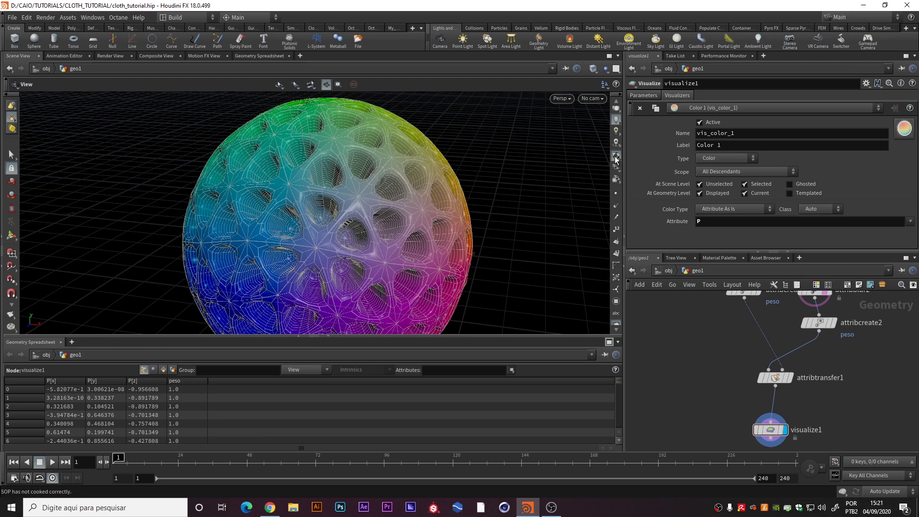
pyautogui.click(616, 157)
pyautogui.keyDown('alt'); pyautogui.moveTo(363, 229); pyautogui.dragTo(435, 185); pyautogui.keyUp('alt')
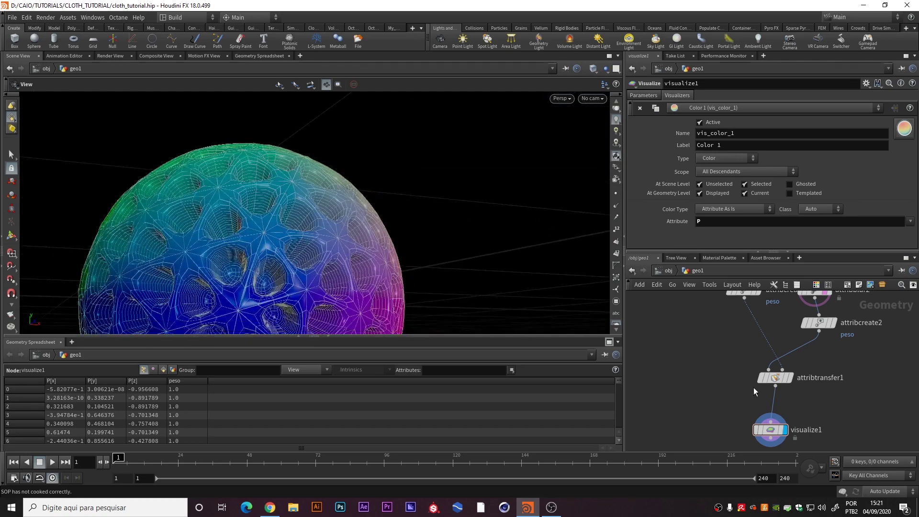
# Display attribtransfer1 in place of visualize1 and select it to show its parameters.
pyautogui.moveTo(754, 387); pyautogui.dragTo(745, 357, button='middle')
pyautogui.click(775, 350)
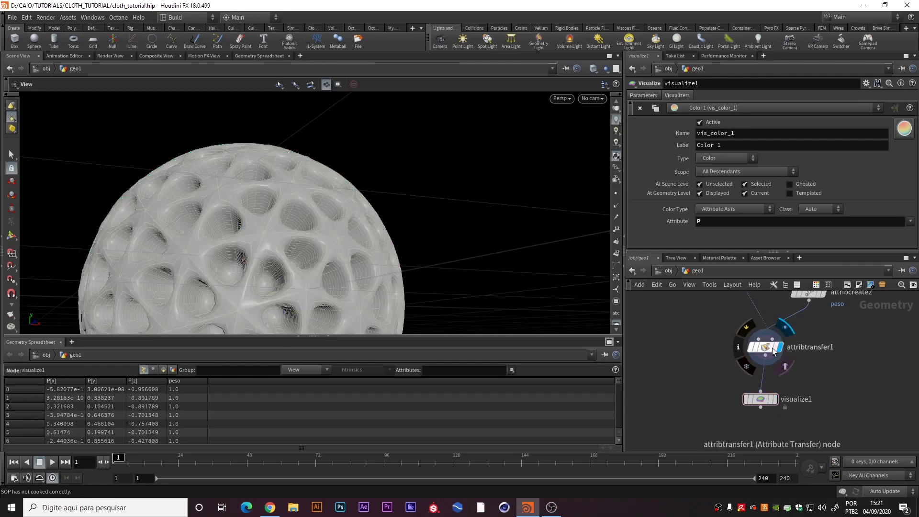
pyautogui.click(772, 351)
pyautogui.keyDown('alt'); pyautogui.moveTo(257, 238); pyautogui.dragTo(529, 123); pyautogui.keyUp('alt')
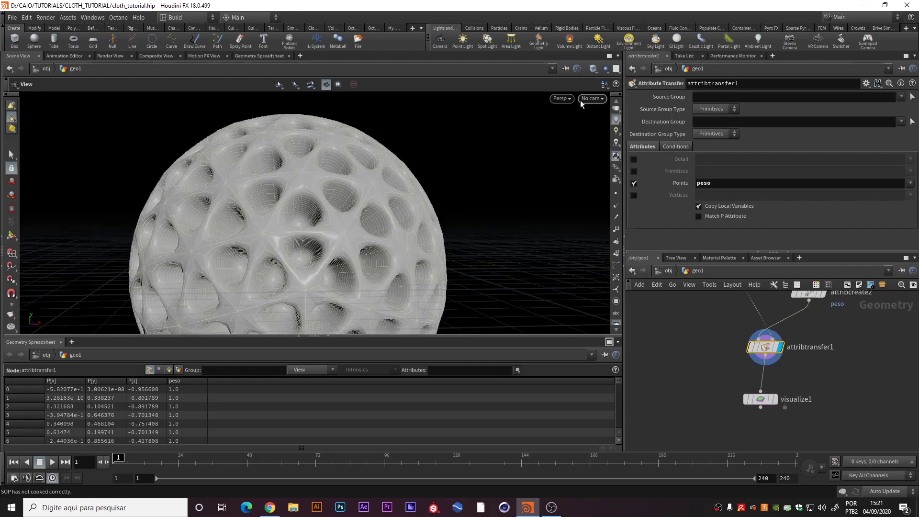
# Switch the viewport display of the sphere to a flat shading mode.
pyautogui.click(595, 68)
pyautogui.click(634, 152)
pyautogui.click(589, 68)
pyautogui.click(630, 141)
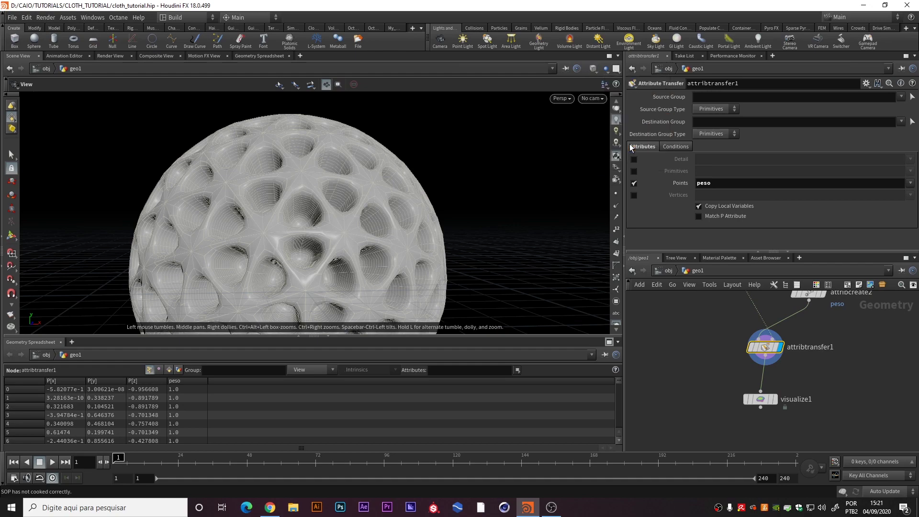
pyautogui.moveTo(369, 215); pyautogui.dragTo(475, 197)
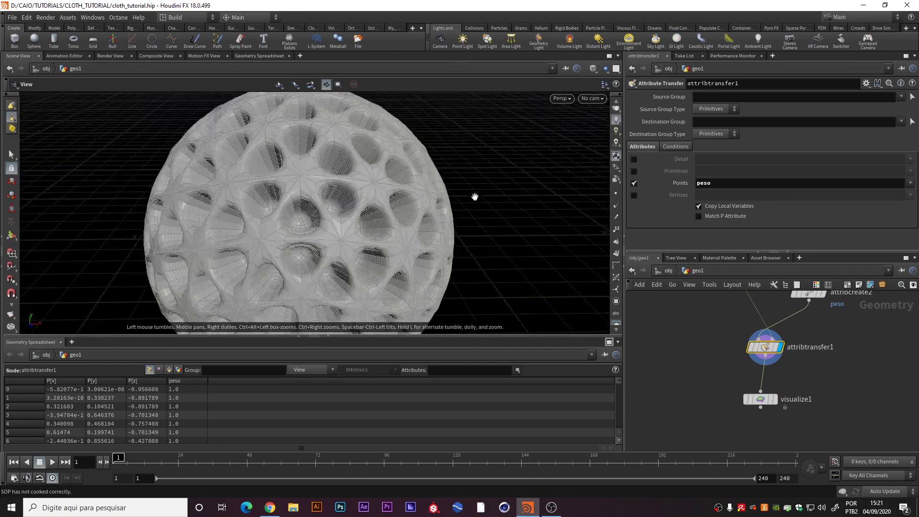
pyautogui.moveTo(795, 317); pyautogui.dragTo(820, 383, button='middle')
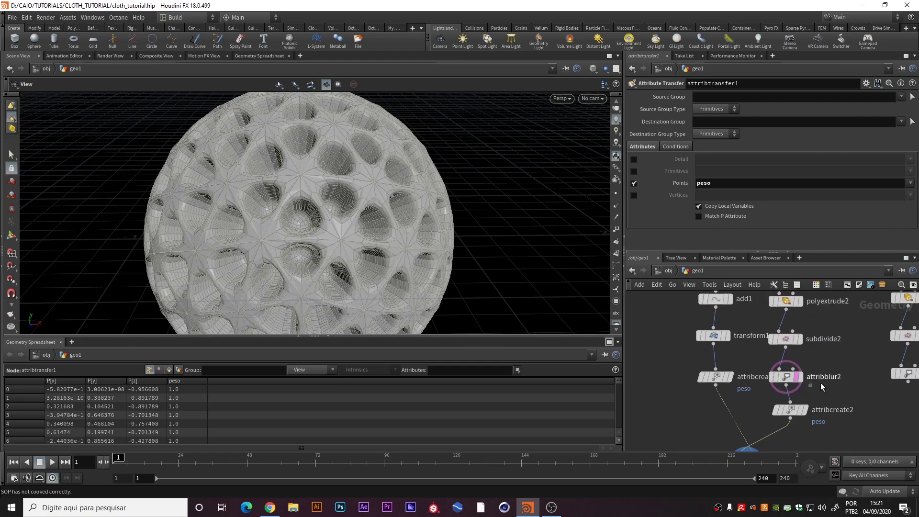
# Display visualize1 with its visualizer settings shown, and set the viewport display to Smooth Shaded.
pyautogui.moveTo(785, 375)
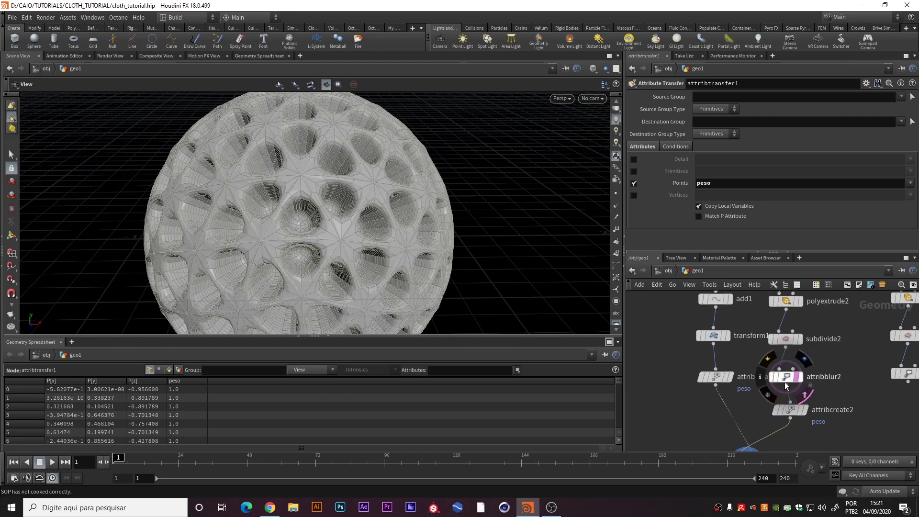
pyautogui.click(805, 395)
pyautogui.moveTo(852, 407); pyautogui.dragTo(855, 330, button='middle')
pyautogui.moveTo(826, 402); pyautogui.dragTo(843, 352, button='middle')
pyautogui.click(776, 380)
pyautogui.click(762, 382)
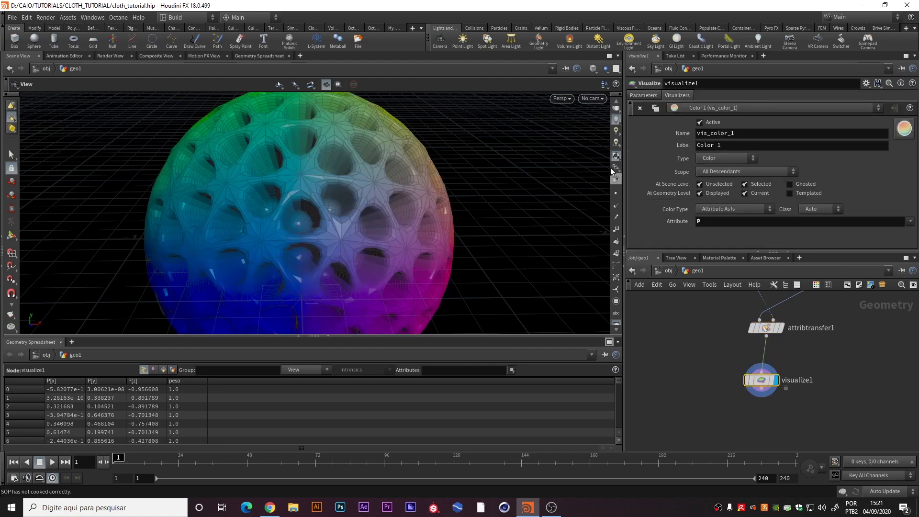
pyautogui.click(597, 71)
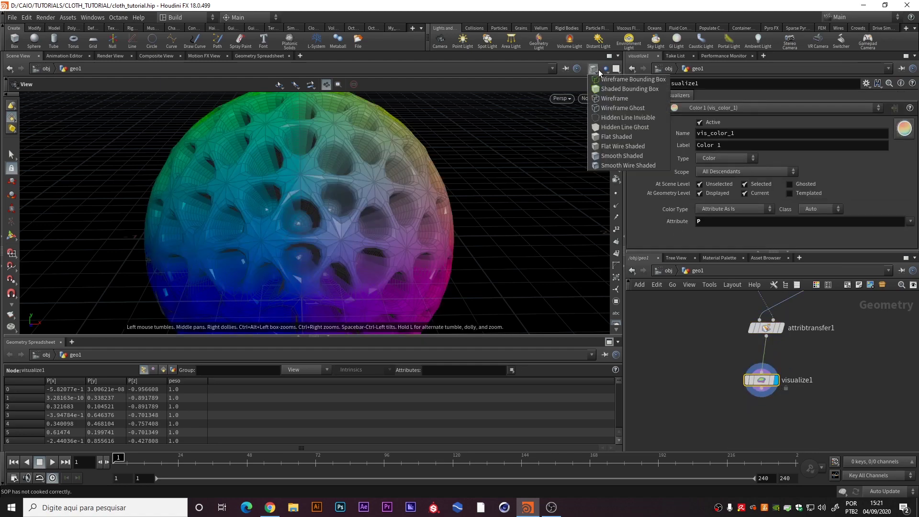
pyautogui.click(622, 156)
# Set the color visualizer's attribute to peso and inspect the sphere's coloring.
pyautogui.moveTo(382, 184)
pyautogui.mouseDown()
pyautogui.moveTo(267, 191)
pyautogui.moveTo(350, 179)
pyautogui.mouseUp()
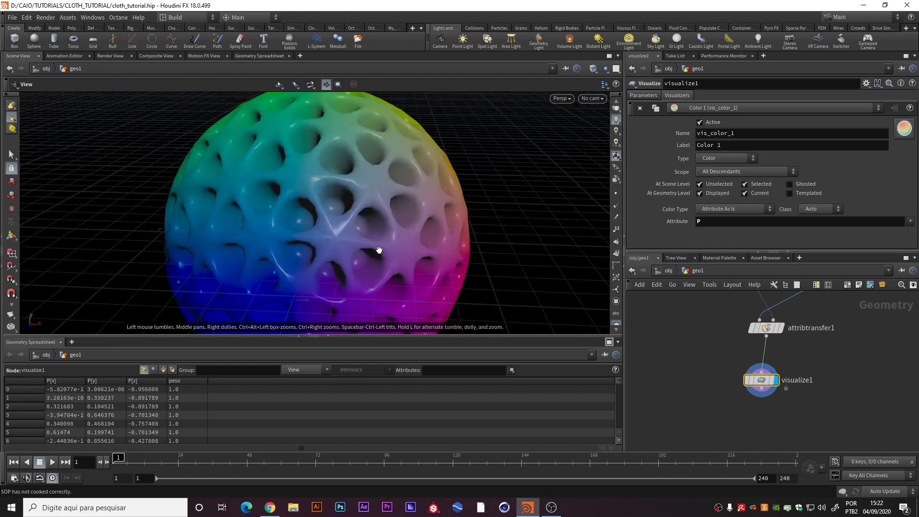
pyautogui.moveTo(379, 250); pyautogui.dragTo(261, 180)
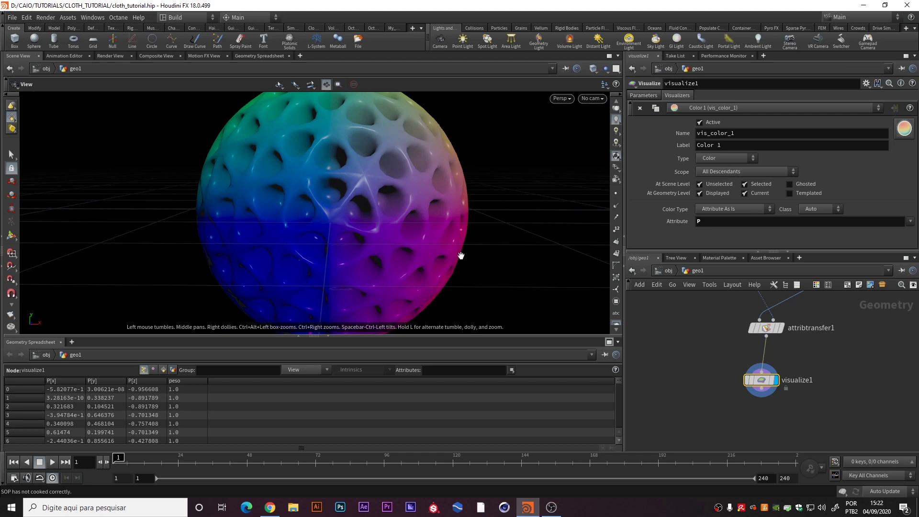
pyautogui.moveTo(405, 227); pyautogui.dragTo(424, 232)
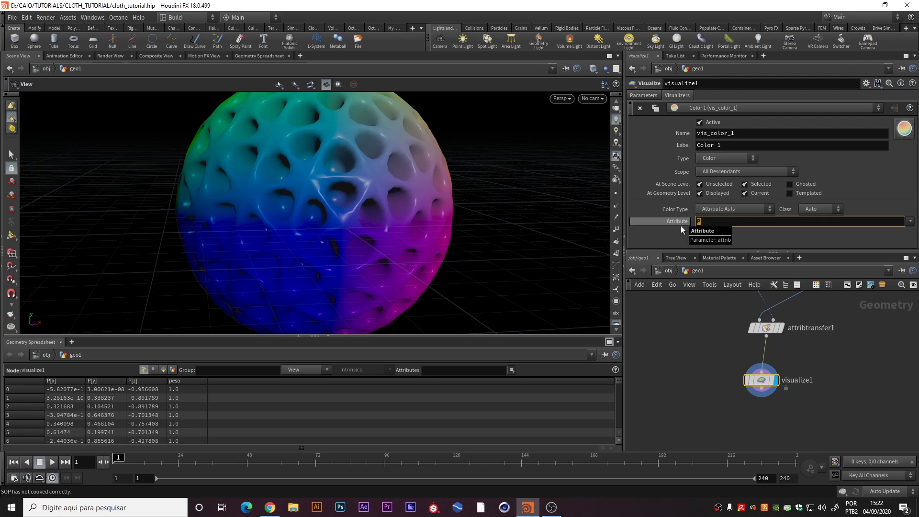
pyautogui.write('so')
pyautogui.press('Return')
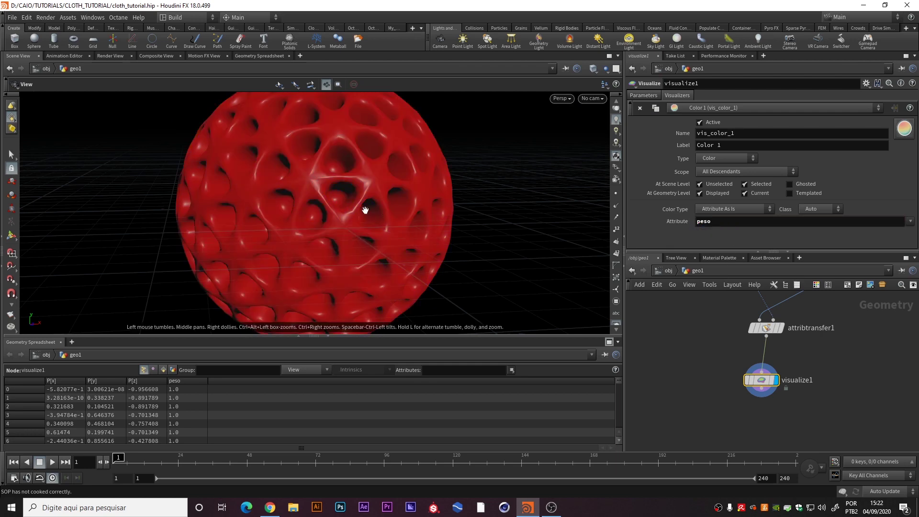
pyautogui.moveTo(347, 212); pyautogui.dragTo(348, 202)
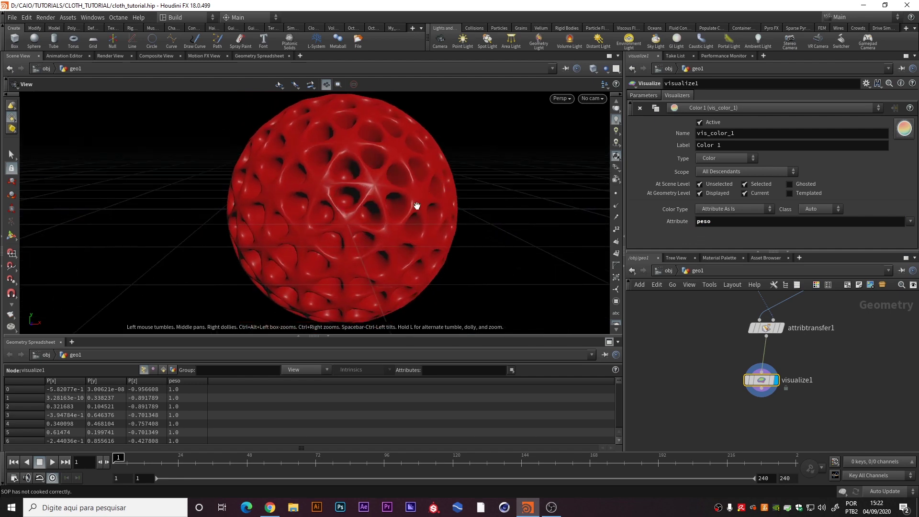
# Bypass attribcreate1 and re-enable it to compare how the visualized peso colors on the sphere respond.
pyautogui.moveTo(649, 349); pyautogui.dragTo(648, 374, button='middle')
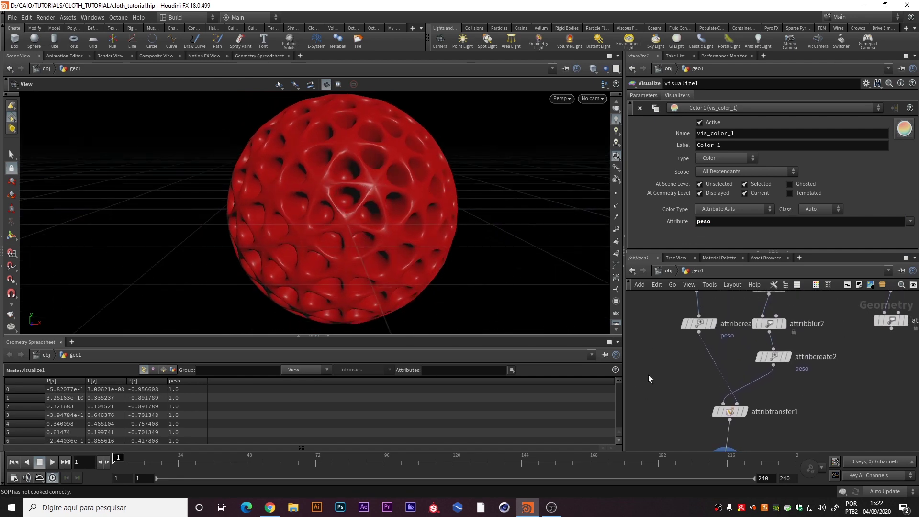
pyautogui.moveTo(701, 327)
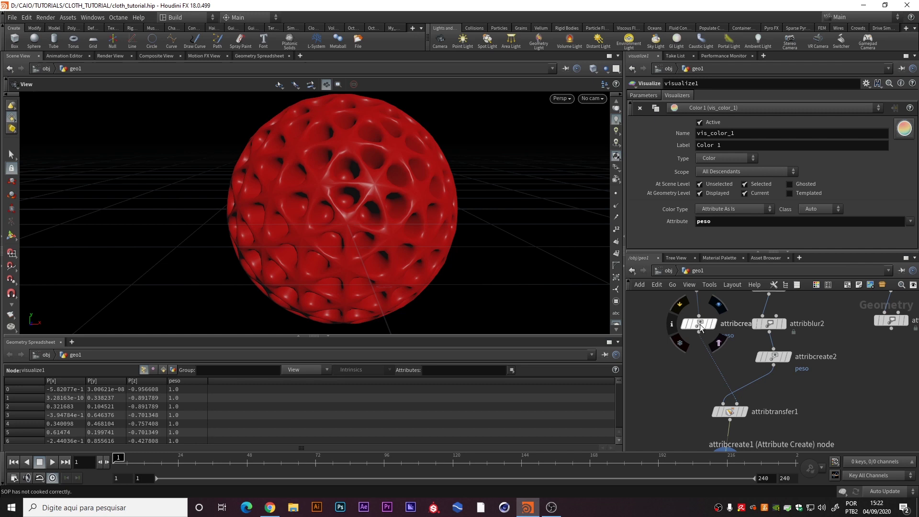
pyautogui.click(680, 304)
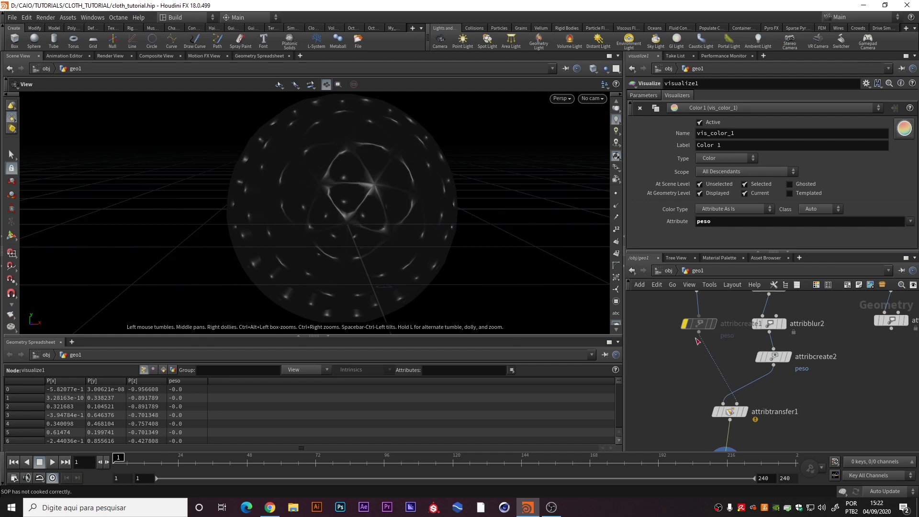
pyautogui.click(686, 323)
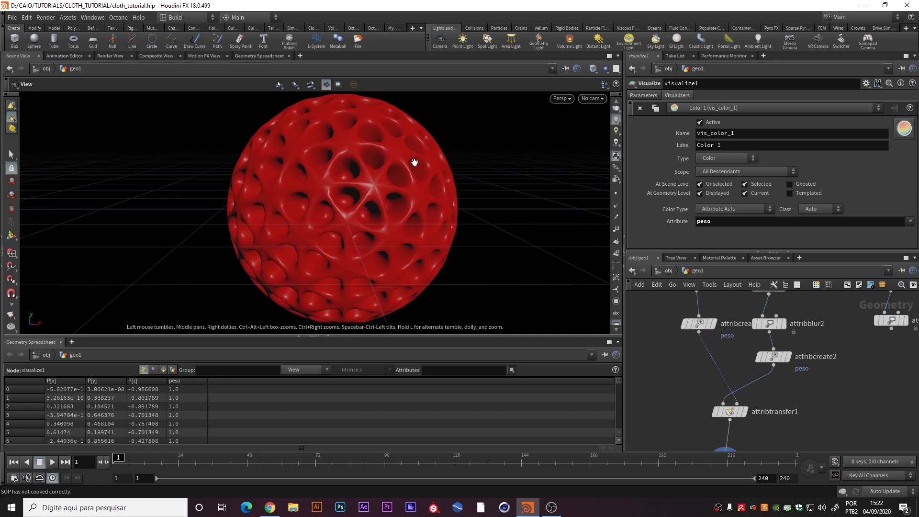
pyautogui.moveTo(371, 159); pyautogui.dragTo(346, 172)
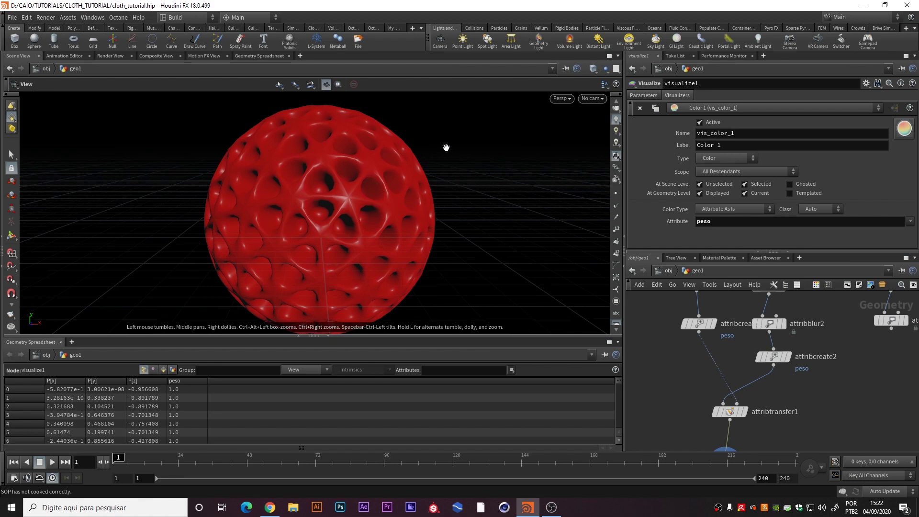
# In attribtransfer1's conditions, set the Distance Threshold to 0.47 and the Blend Width to 1.5.
pyautogui.moveTo(691, 393); pyautogui.dragTo(664, 302, button='middle')
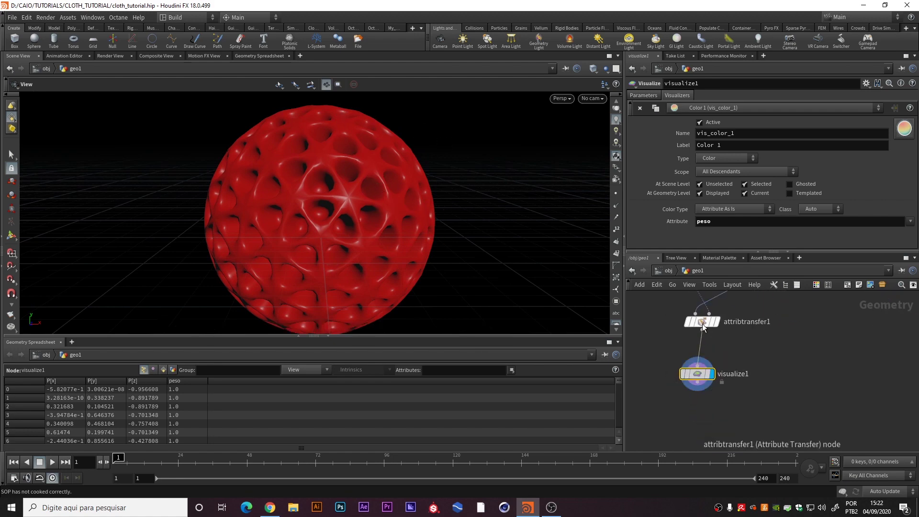
pyautogui.click(702, 324)
pyautogui.click(677, 146)
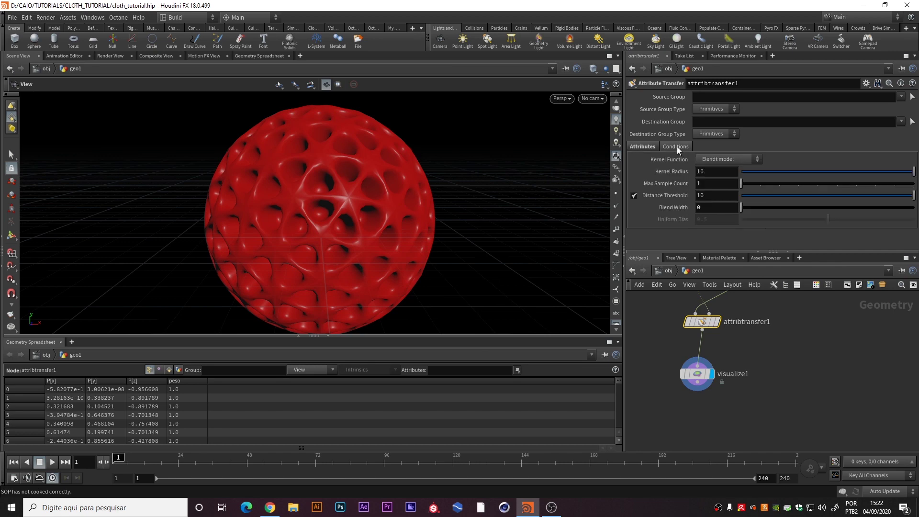
pyautogui.moveTo(837, 195); pyautogui.dragTo(763, 199)
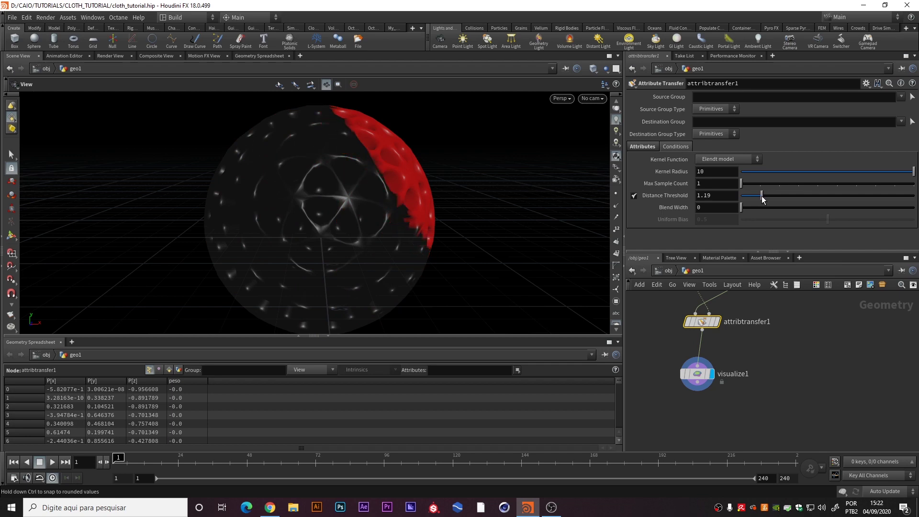
pyautogui.moveTo(421, 224); pyautogui.dragTo(405, 235)
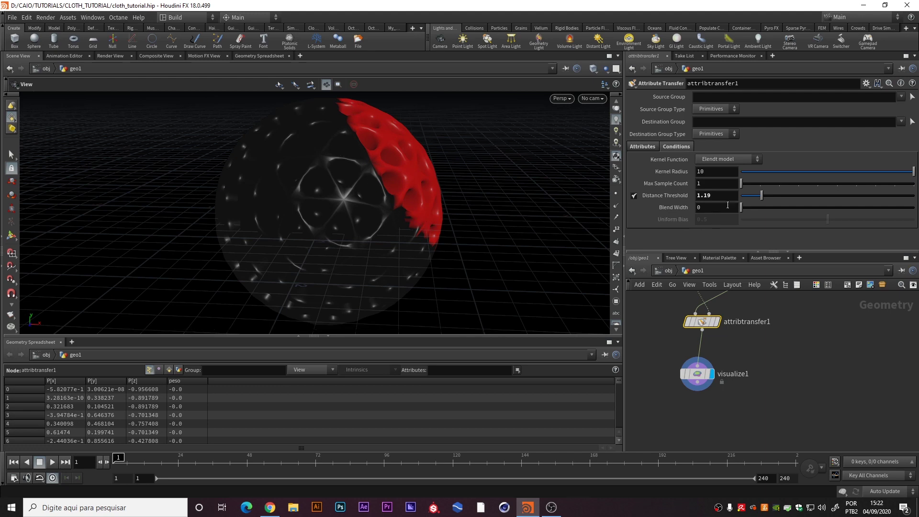
pyautogui.moveTo(762, 200)
pyautogui.mouseDown()
pyautogui.moveTo(744, 210)
pyautogui.moveTo(769, 213)
pyautogui.moveTo(745, 197)
pyautogui.mouseUp()
pyautogui.moveTo(460, 213); pyautogui.dragTo(355, 237)
pyautogui.moveTo(746, 196); pyautogui.dragTo(749, 196)
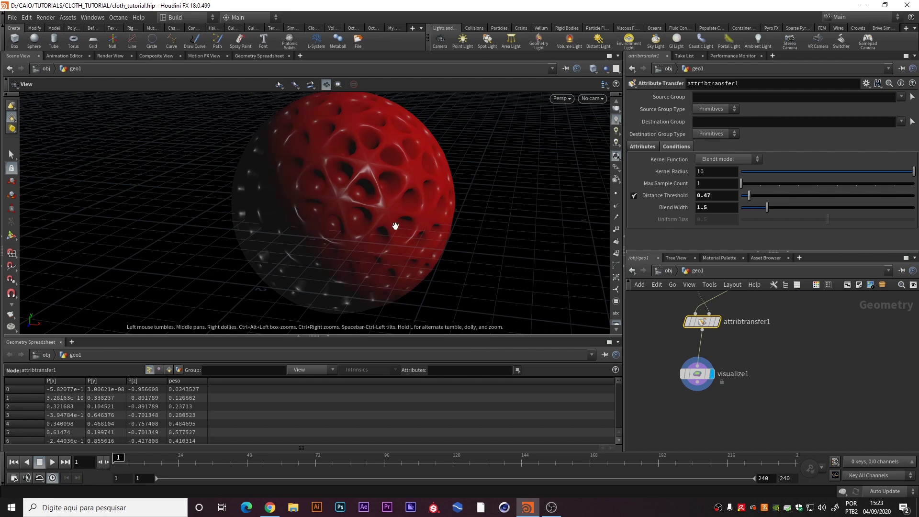
pyautogui.moveTo(395, 226); pyautogui.dragTo(369, 185)
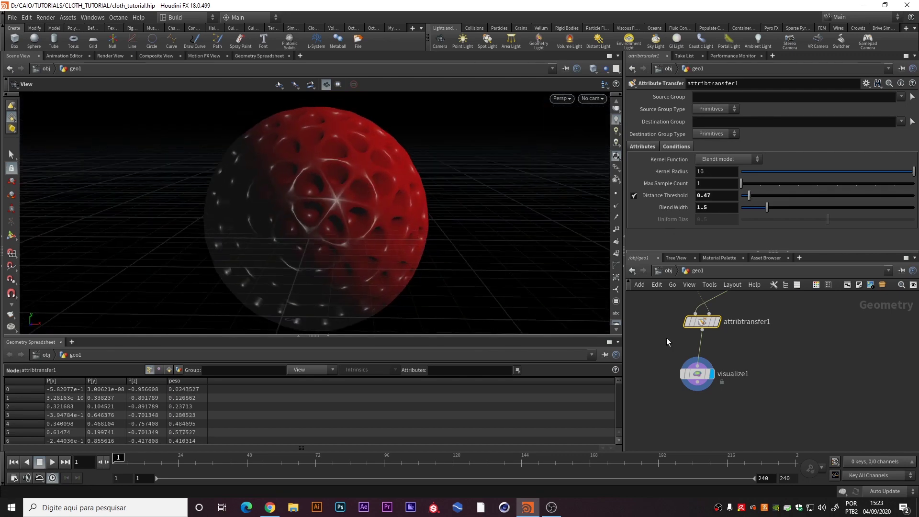
# Move the visualize1 node aside to free the space below attribtransfer1, staying at the geo1 network level.
pyautogui.moveTo(697, 374); pyautogui.dragTo(674, 368)
pyautogui.moveTo(699, 396); pyautogui.dragTo(776, 422, button='middle')
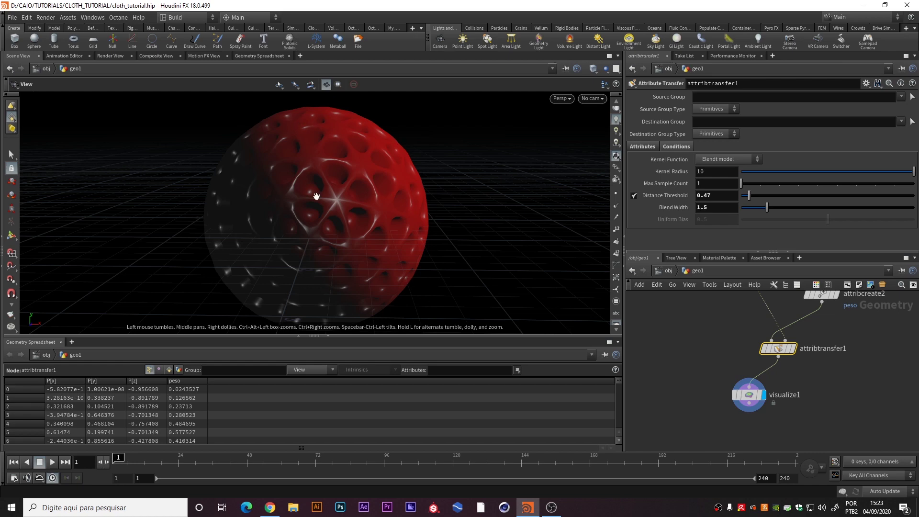
pyautogui.moveTo(831, 418); pyautogui.dragTo(780, 369, button='middle')
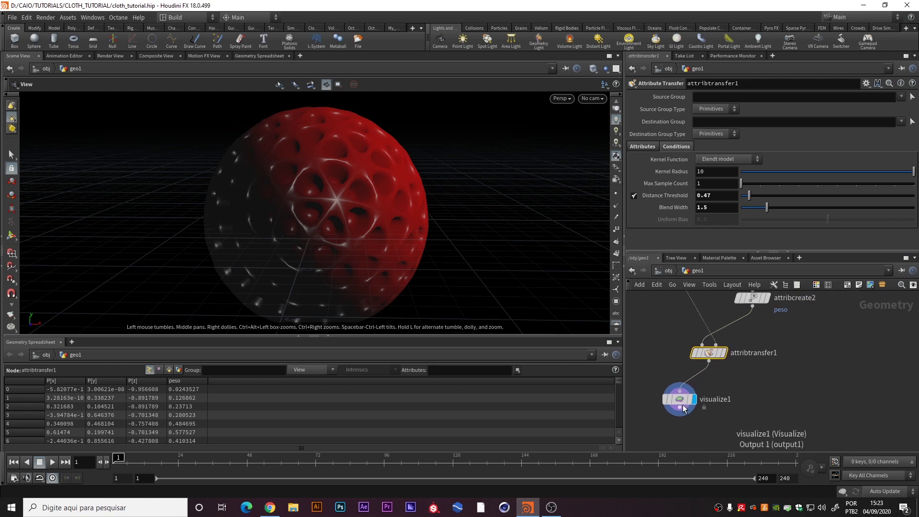
pyautogui.doubleClick(695, 338)
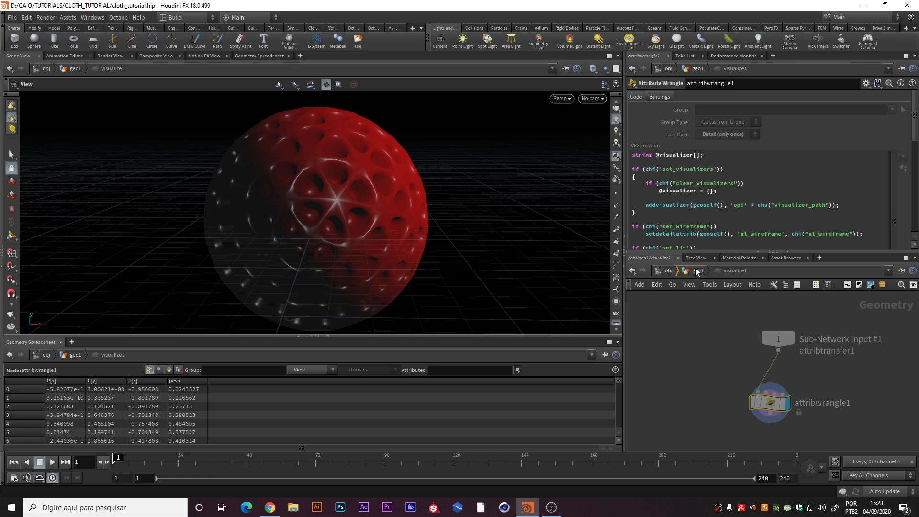
pyautogui.click(696, 270)
pyautogui.moveTo(688, 400); pyautogui.dragTo(636, 392)
# Add an Attribute VOP node wired to the output of attribtransfer1 and display it.
pyautogui.click(709, 353)
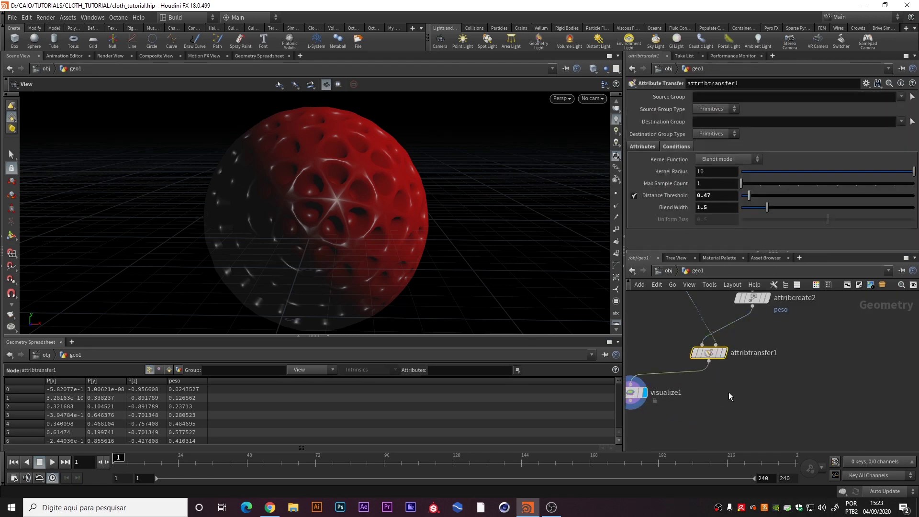
pyautogui.moveTo(725, 396); pyautogui.dragTo(710, 378, button='middle')
pyautogui.moveTo(695, 344); pyautogui.dragTo(730, 405)
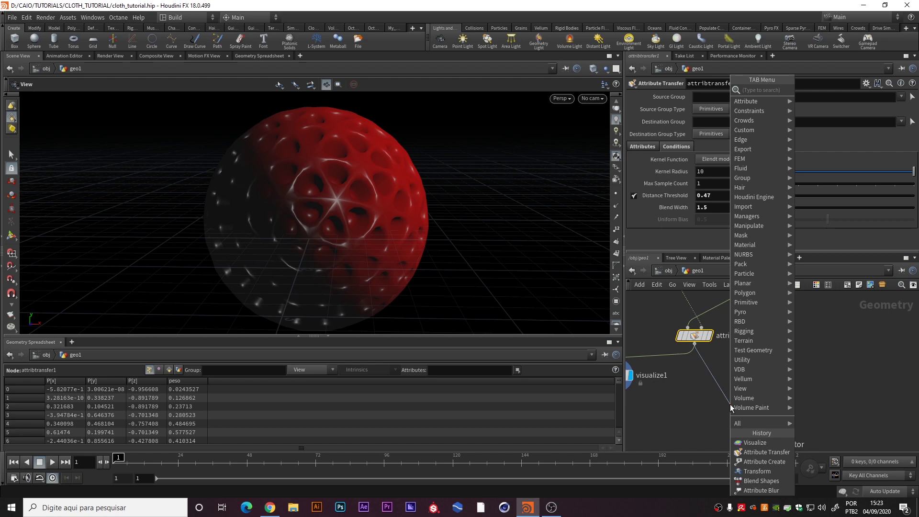
pyautogui.press('Escape')
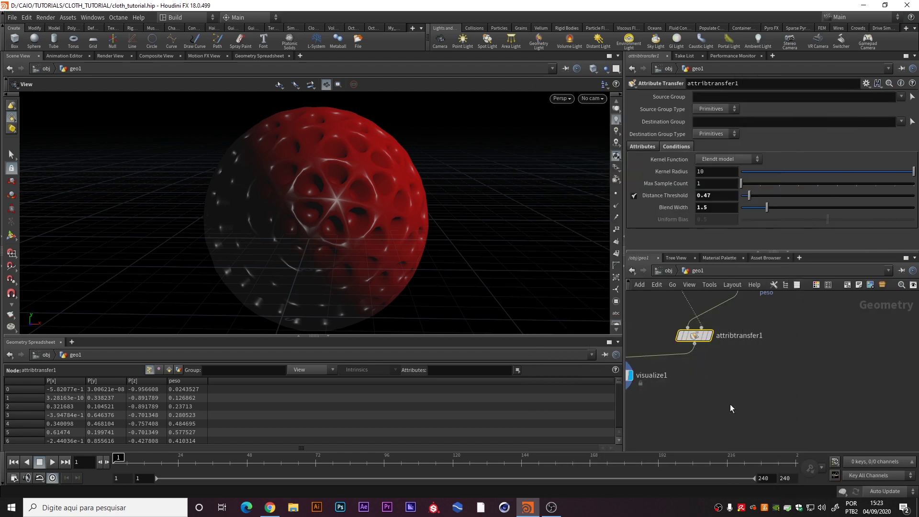
pyautogui.click(730, 405)
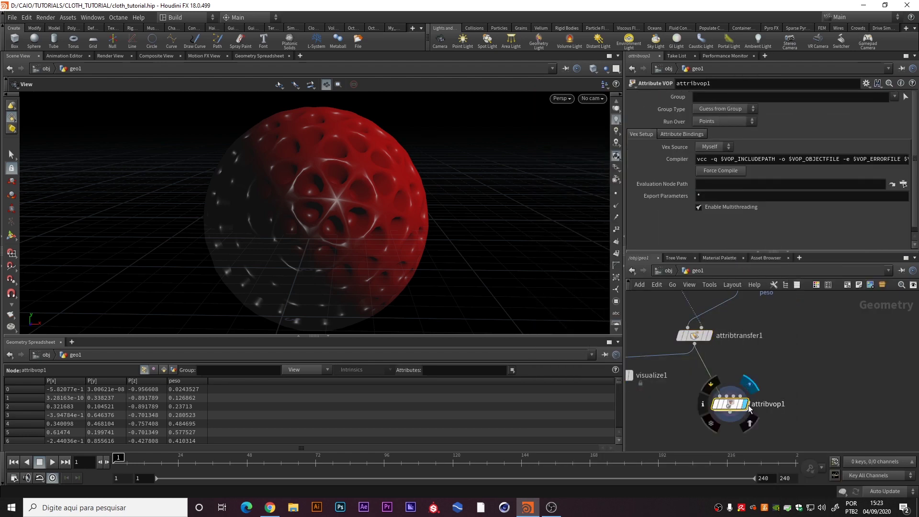
pyautogui.moveTo(753, 369); pyautogui.dragTo(817, 393, button='middle')
# Compare the sphere by displaying attribtransfer1 and returning the display to attribvop1.
pyautogui.click(760, 358)
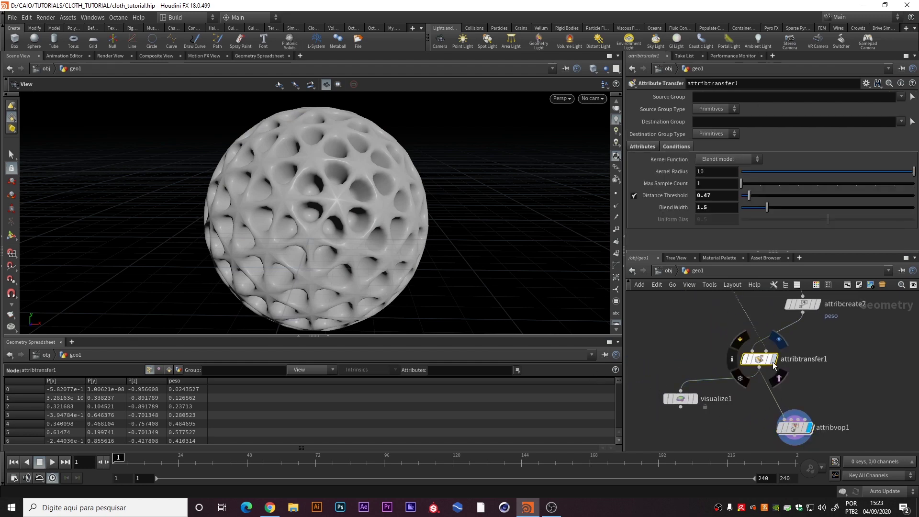
pyautogui.click(778, 378)
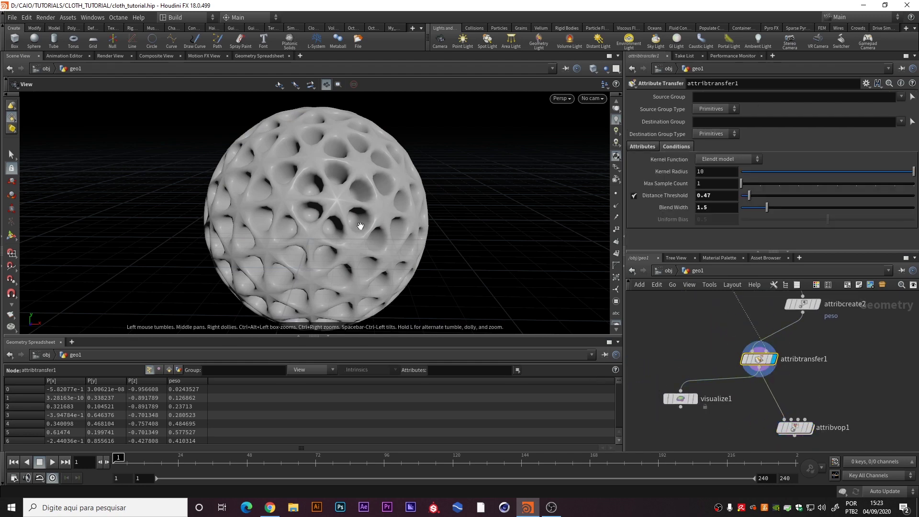
pyautogui.click(809, 430)
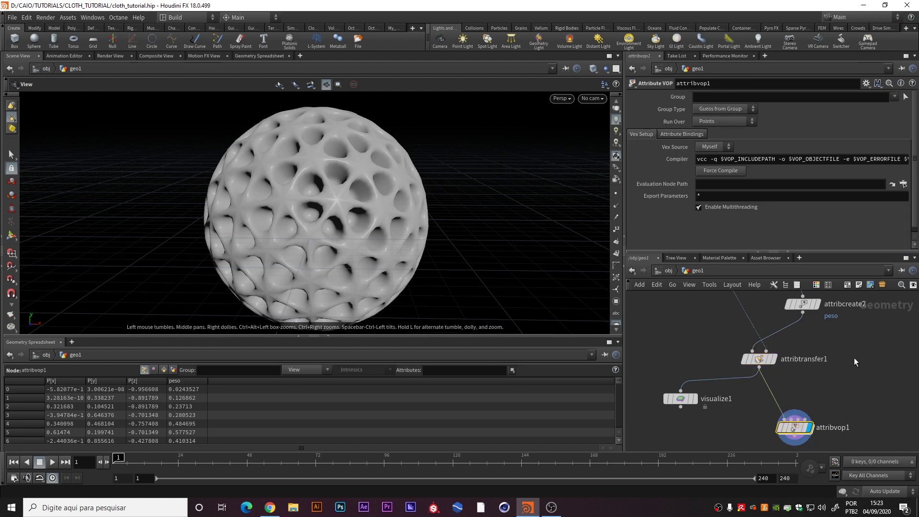
# Move the subdivide1 and attribblur1 nodes together down the network so attribblur1 sits level with attribtransfer1.
pyautogui.scroll(-3, 854, 358)
pyautogui.moveTo(803, 345); pyautogui.dragTo(797, 364, button='middle')
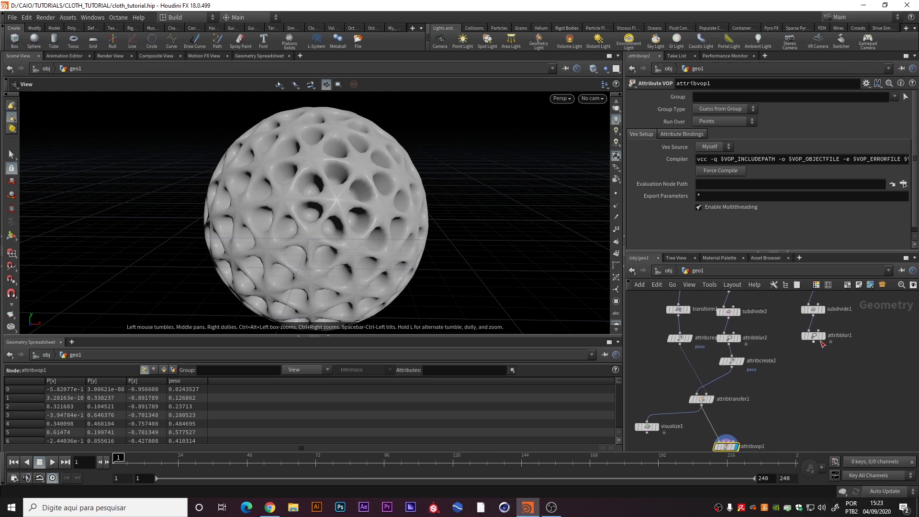
pyautogui.moveTo(885, 310); pyautogui.dragTo(782, 406)
pyautogui.scroll(4, 781, 416)
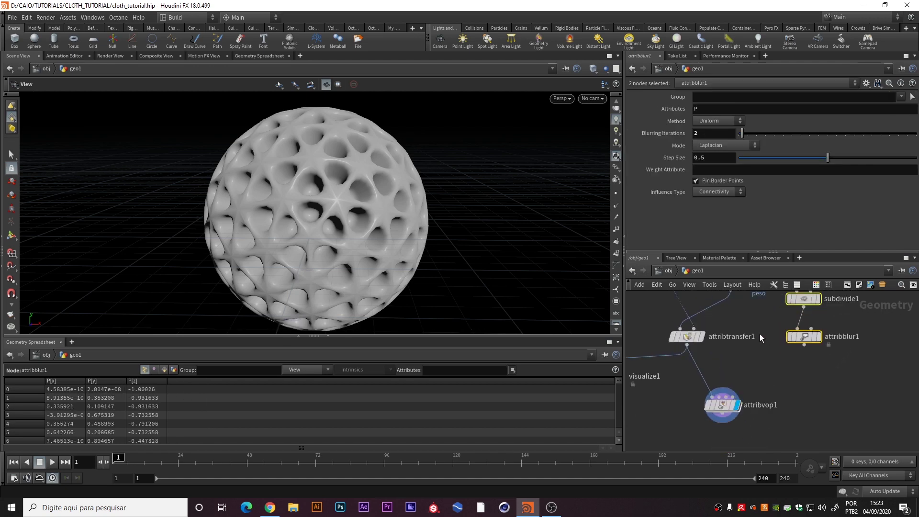
pyautogui.click(785, 369)
# Display attribblur1 and connect its output to the second input of attribvop1.
pyautogui.click(850, 338)
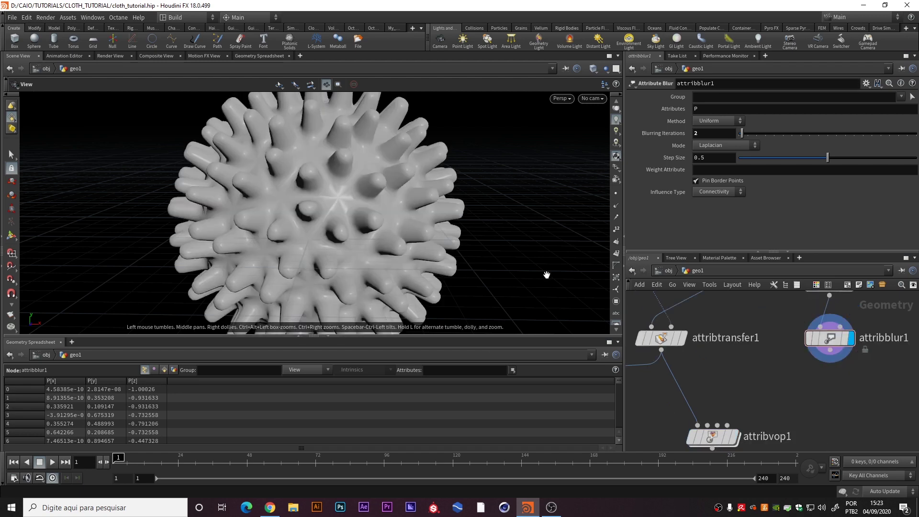
pyautogui.moveTo(830, 351); pyautogui.dragTo(707, 425)
pyautogui.moveTo(760, 414); pyautogui.dragTo(800, 387, button='middle')
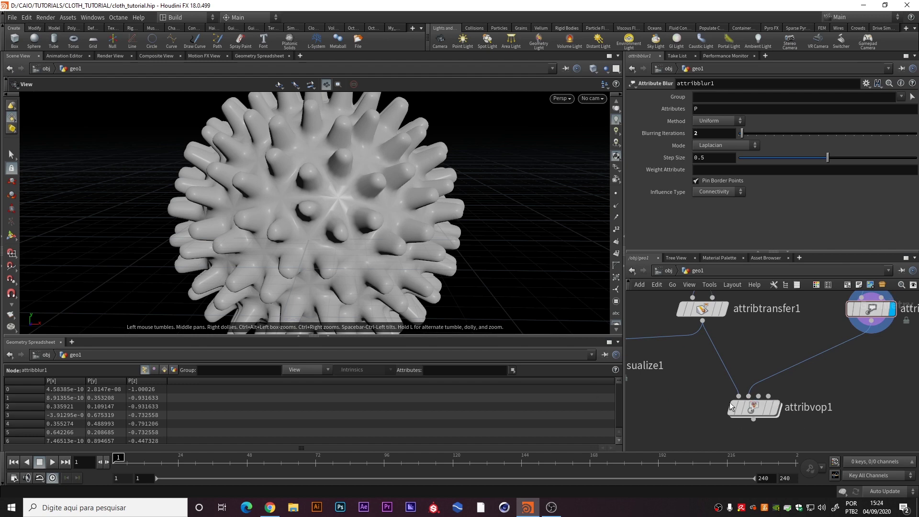
pyautogui.moveTo(859, 331)
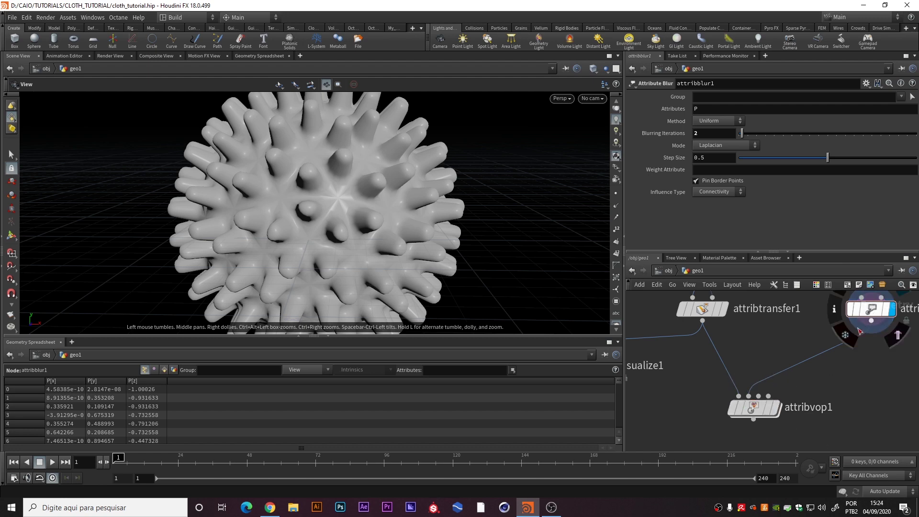
pyautogui.moveTo(758, 408)
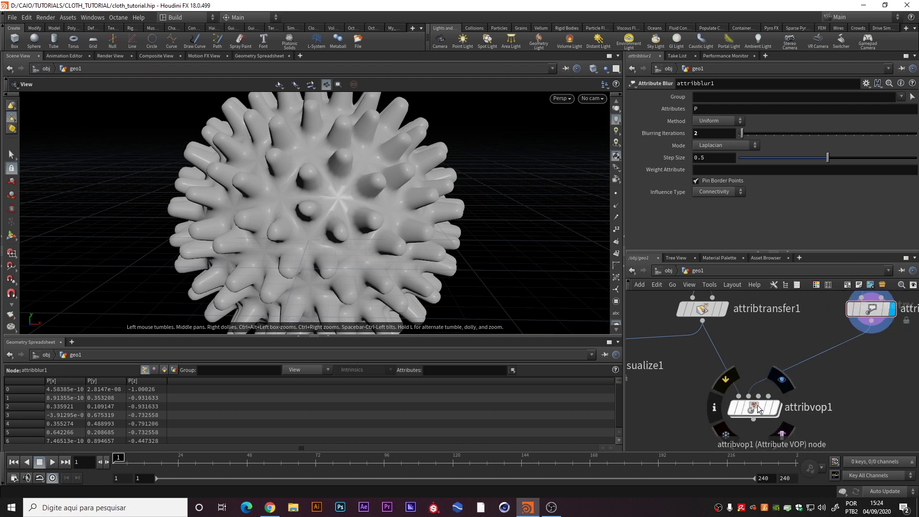
# Display attribvop1 and open its inner VOP network.
pyautogui.click(767, 414)
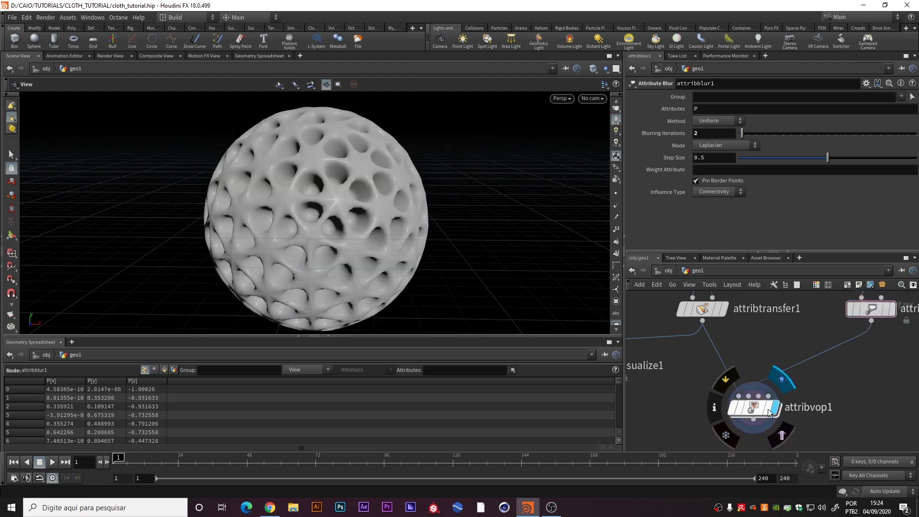
pyautogui.doubleClick(751, 409)
pyautogui.scroll(2, 760, 363)
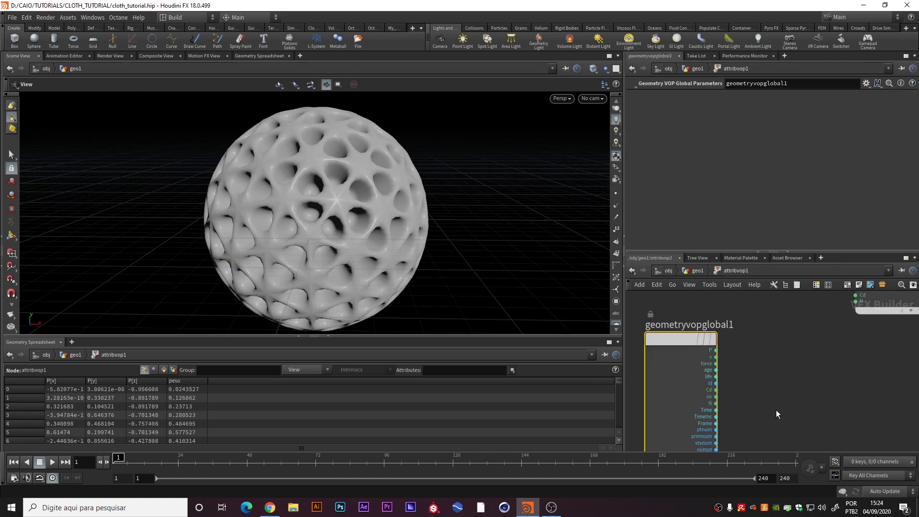
# Add an Import Point Attribute node with its file input fed by OpInput2 of geometryvopglobal1.
pyautogui.moveTo(742, 394); pyautogui.dragTo(691, 411, button='middle')
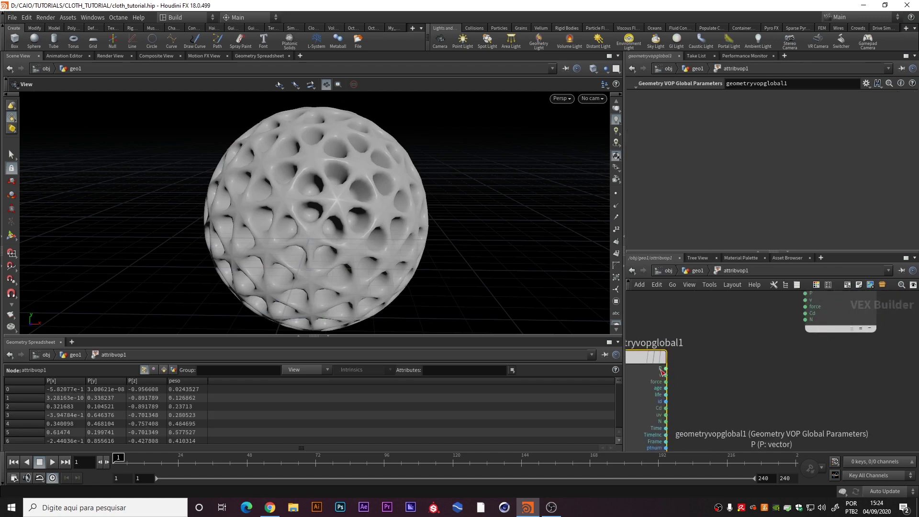
pyautogui.moveTo(694, 369); pyautogui.dragTo(726, 353, button='middle')
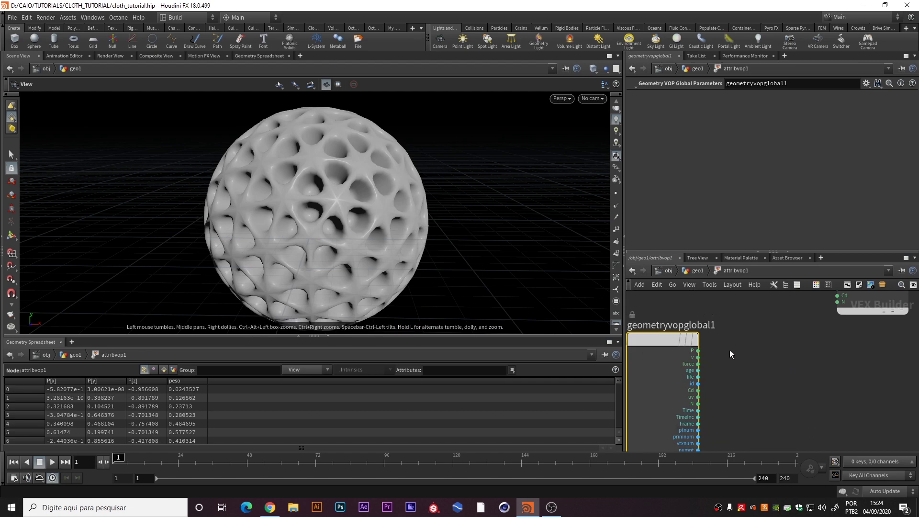
pyautogui.moveTo(755, 388); pyautogui.dragTo(752, 322, button='middle')
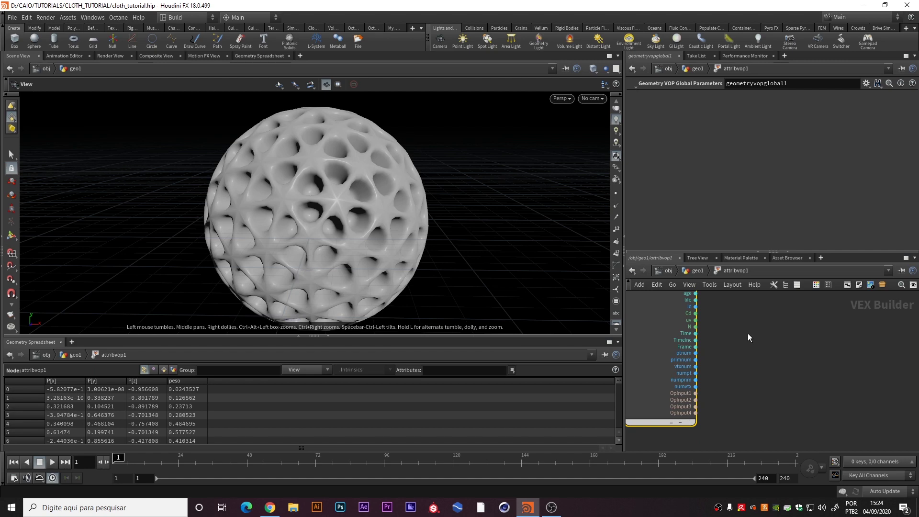
pyautogui.scroll(3, 699, 411)
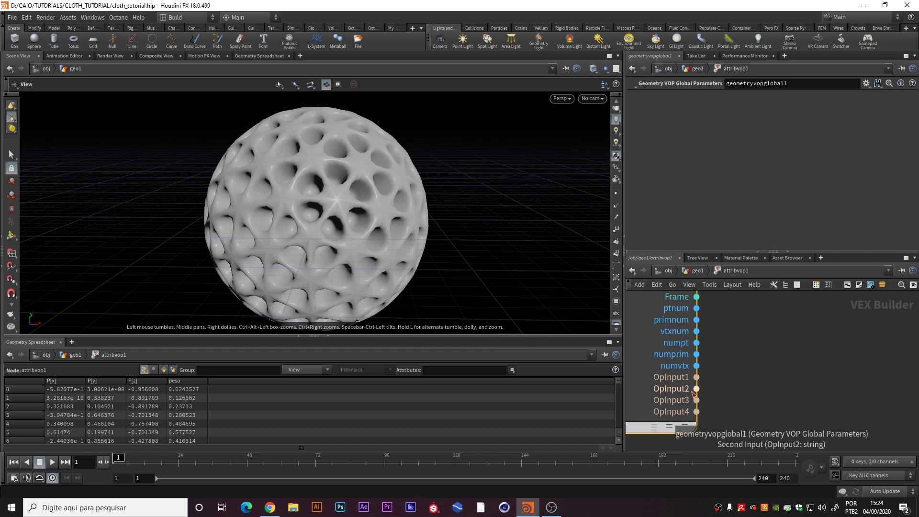
pyautogui.click(698, 389)
pyautogui.press('Tab')
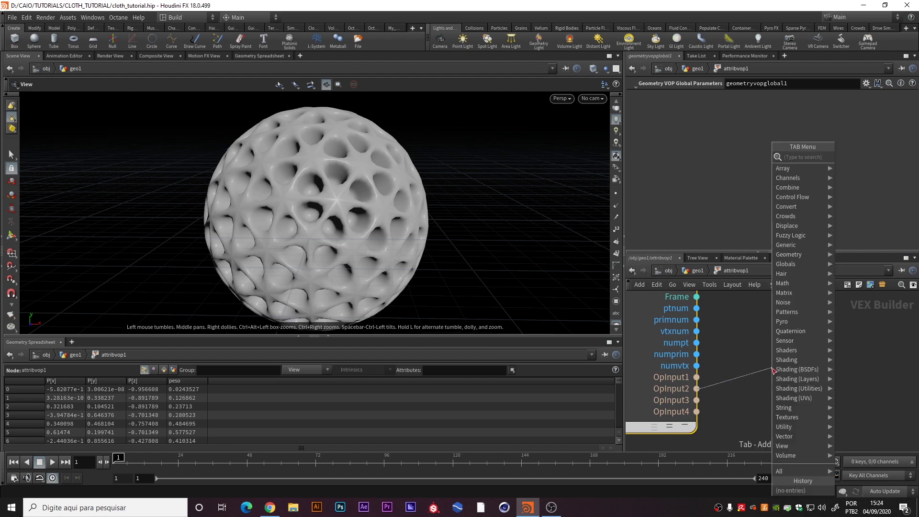
pyautogui.write('import')
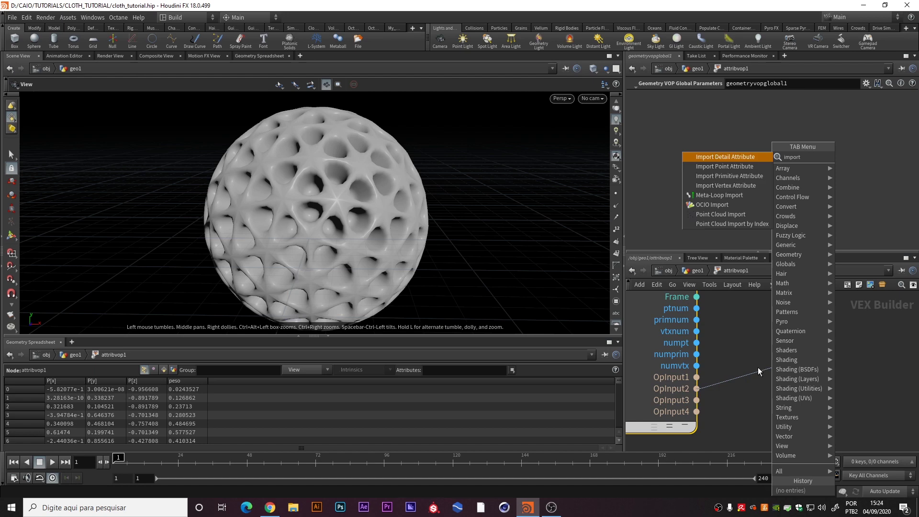
pyautogui.press('Down')
pyautogui.press('Return')
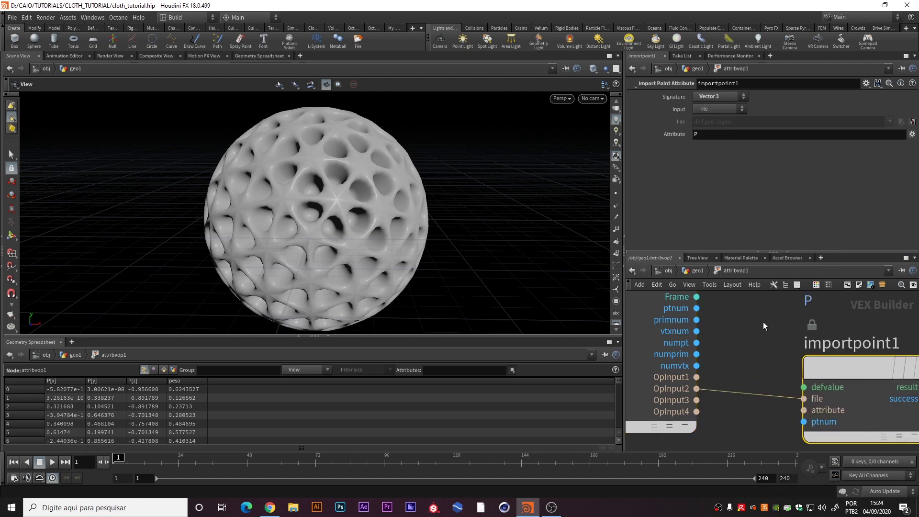
# Move importpoint1 close beside the OpInput outputs of geometryvopglobal1.
pyautogui.scroll(-3, 763, 321)
pyautogui.moveTo(762, 358); pyautogui.dragTo(762, 317)
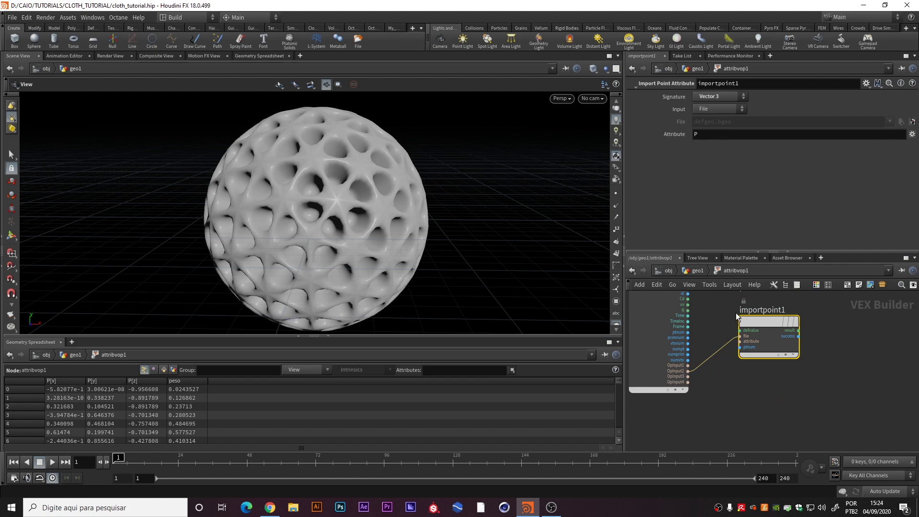
pyautogui.moveTo(725, 317); pyautogui.dragTo(722, 385, button='middle')
pyautogui.moveTo(758, 392); pyautogui.dragTo(732, 418)
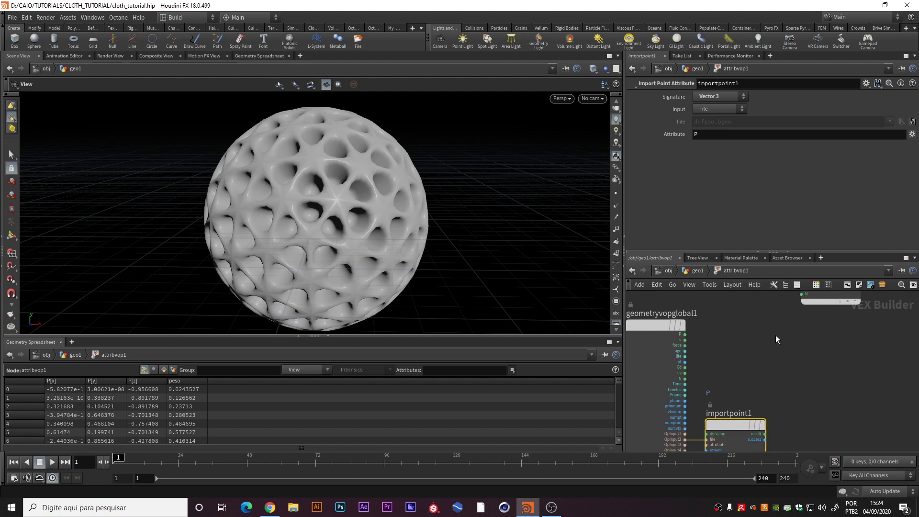
# Add a Mix node, connecting the global P to input1 and importpoint1's result to input2.
pyautogui.press('Tab')
pyautogui.write('mix')
pyautogui.press('Return')
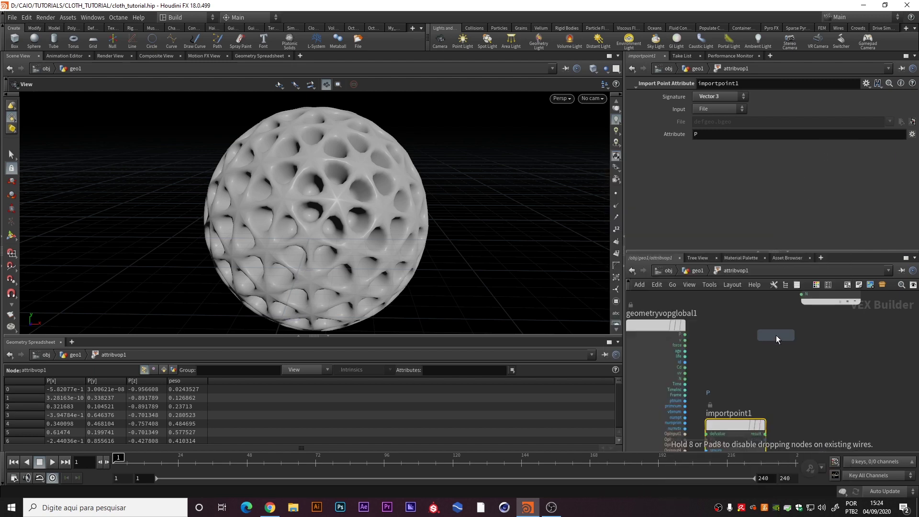
pyautogui.click(777, 335)
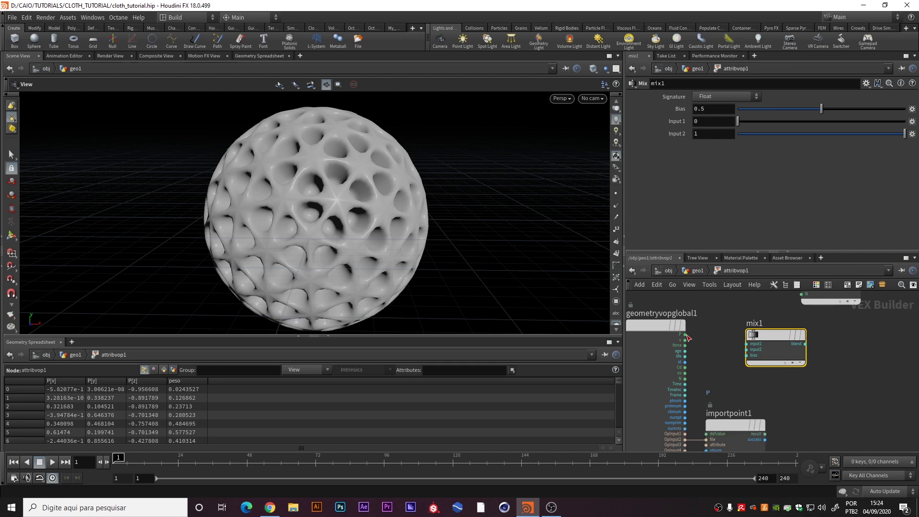
pyautogui.moveTo(685, 335); pyautogui.dragTo(747, 344)
pyautogui.moveTo(747, 343); pyautogui.dragTo(712, 335, button='middle')
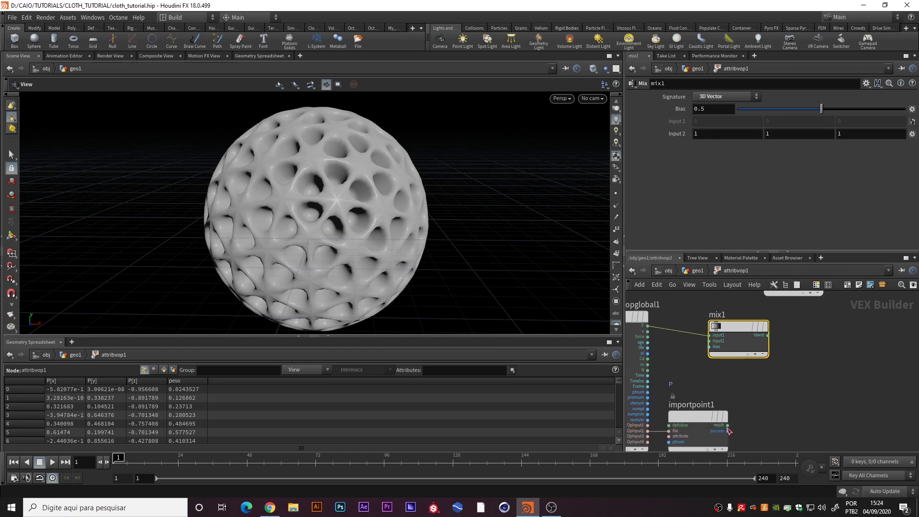
pyautogui.moveTo(728, 425); pyautogui.dragTo(710, 341)
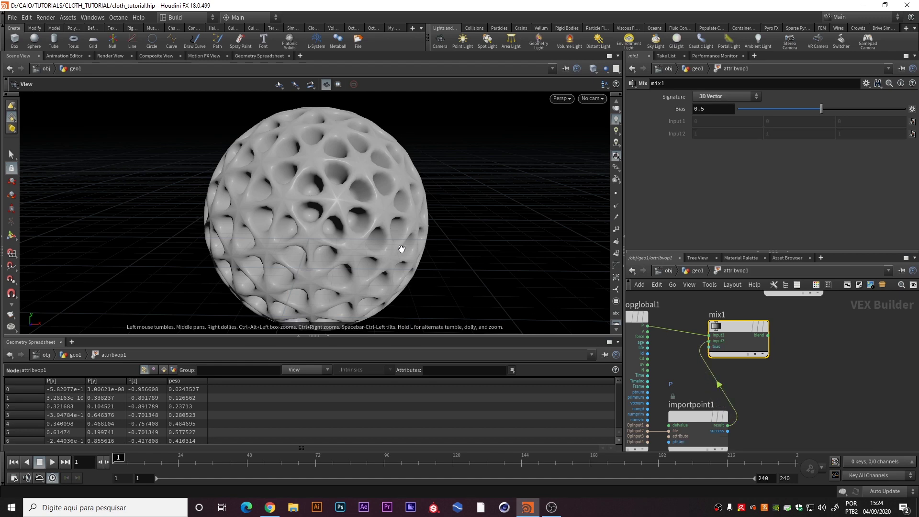
# Move geometryvopoutput1 level with mix1, connect mix1's blend output to its P input, and inspect the sphere.
pyautogui.moveTo(783, 339); pyautogui.dragTo(700, 394, button='middle')
pyautogui.doubleClick(704, 298)
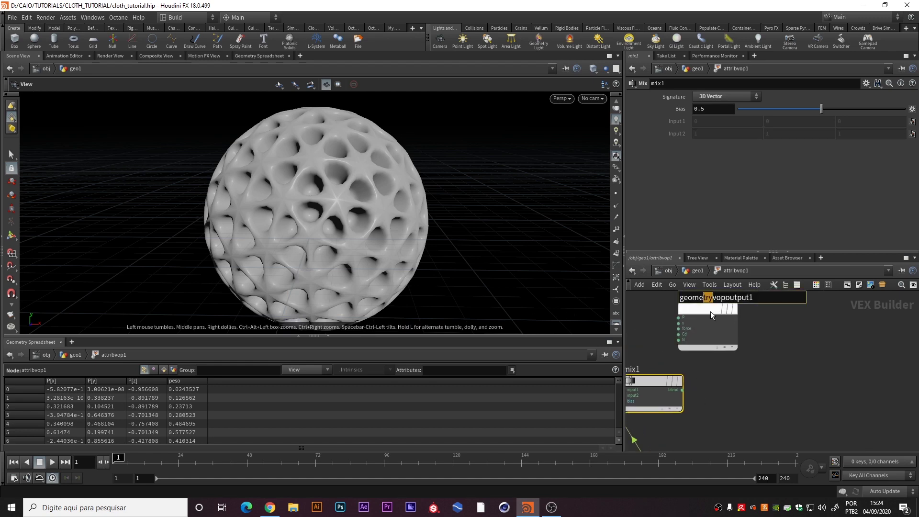
pyautogui.moveTo(711, 311); pyautogui.dragTo(782, 370)
pyautogui.click(683, 390)
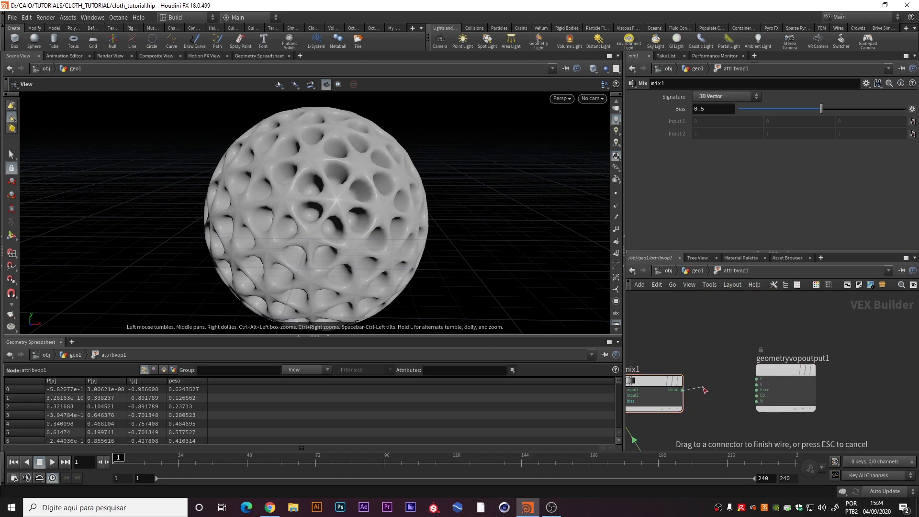
pyautogui.click(783, 371)
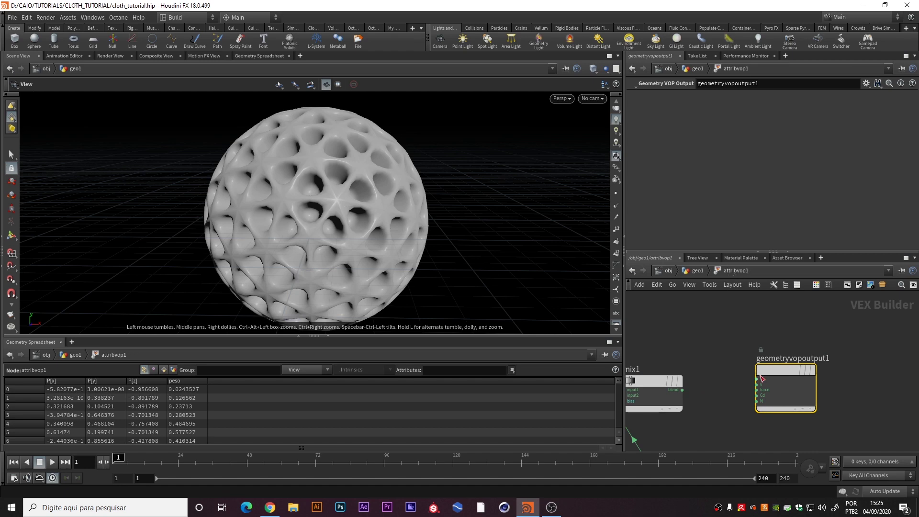
pyautogui.moveTo(786, 372)
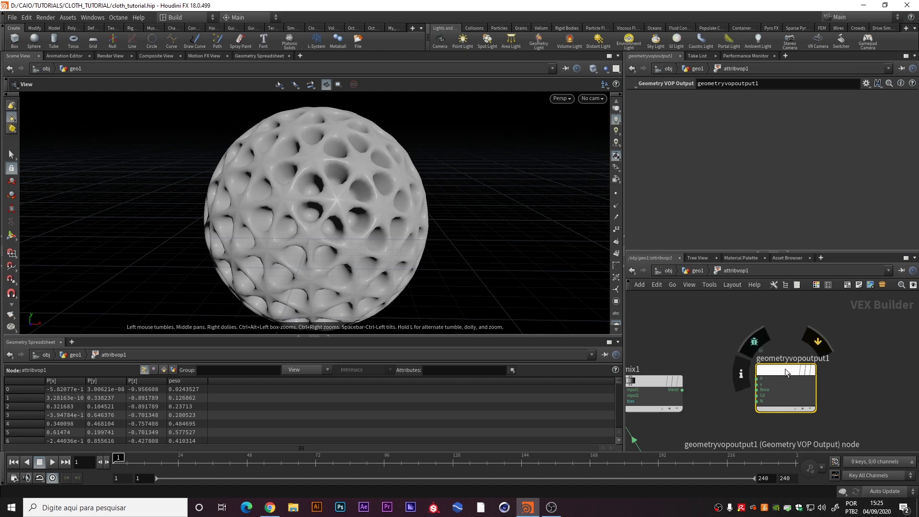
pyautogui.click(683, 391)
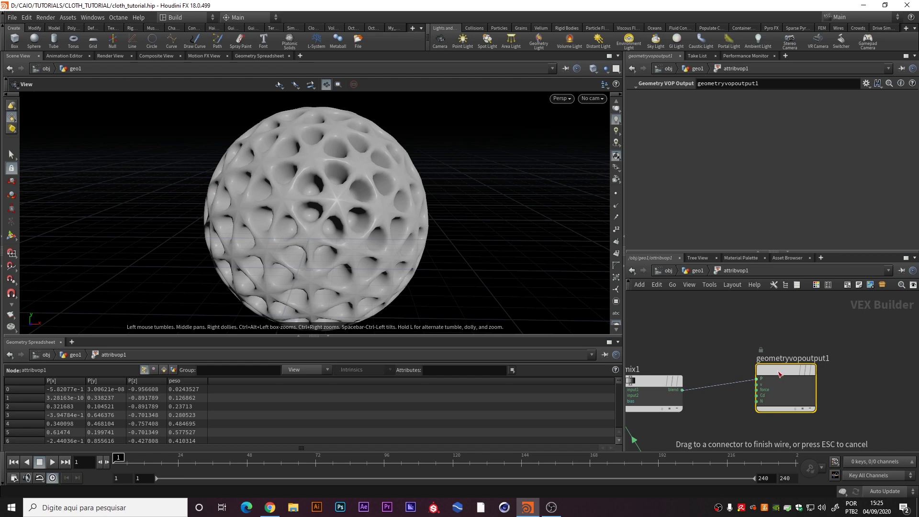
pyautogui.click(780, 374)
pyautogui.moveTo(237, 223)
pyautogui.mouseDown()
pyautogui.moveTo(280, 191)
pyautogui.moveTo(317, 188)
pyautogui.moveTo(311, 214)
pyautogui.moveTo(255, 205)
pyautogui.moveTo(322, 199)
pyautogui.moveTo(319, 209)
pyautogui.moveTo(325, 189)
pyautogui.mouseUp()
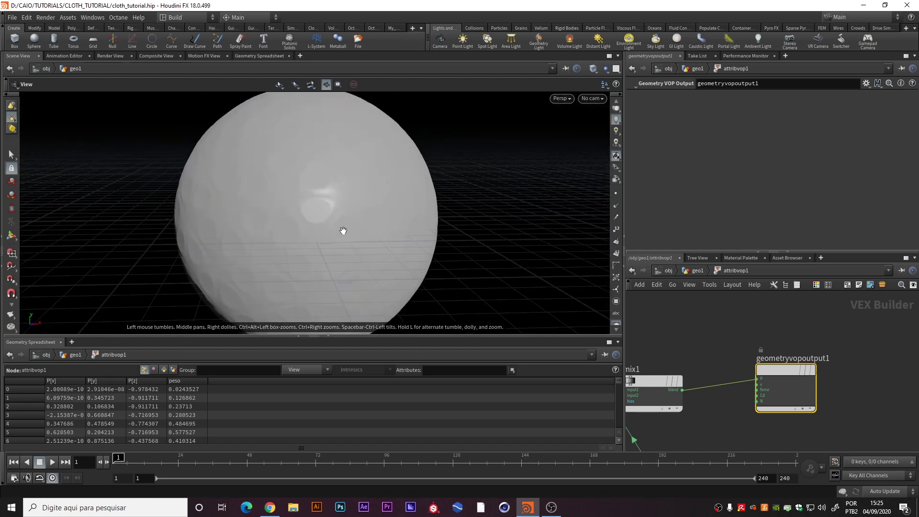
# Space out the network by shifting importpoint1 slightly up and moving mix1 toward geometryvopoutput1.
pyautogui.moveTo(685, 425); pyautogui.dragTo(798, 351, button='middle')
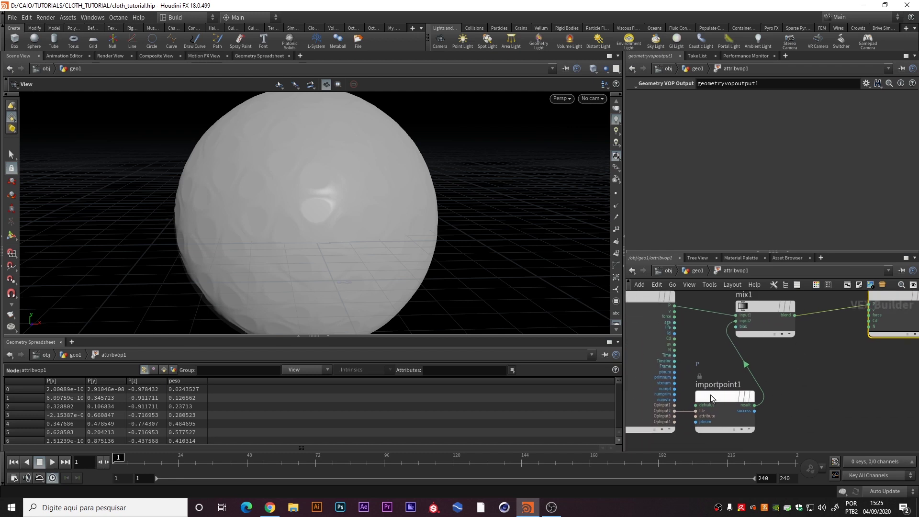
pyautogui.moveTo(710, 394); pyautogui.dragTo(703, 373)
pyautogui.moveTo(753, 311); pyautogui.dragTo(793, 300)
pyautogui.moveTo(777, 394); pyautogui.dragTo(738, 390, button='middle')
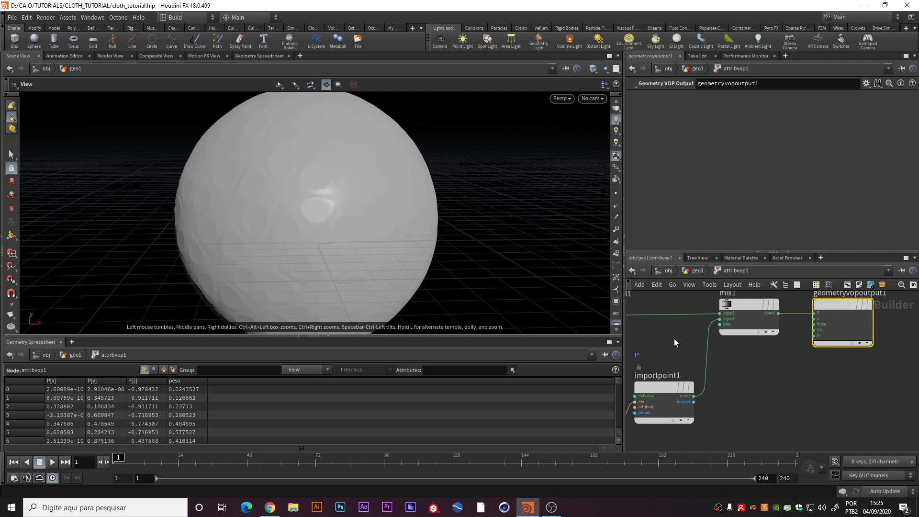
# Add a Bind node below mix1 and set its parameter name to peso.
pyautogui.press('Tab')
pyautogui.write('bind')
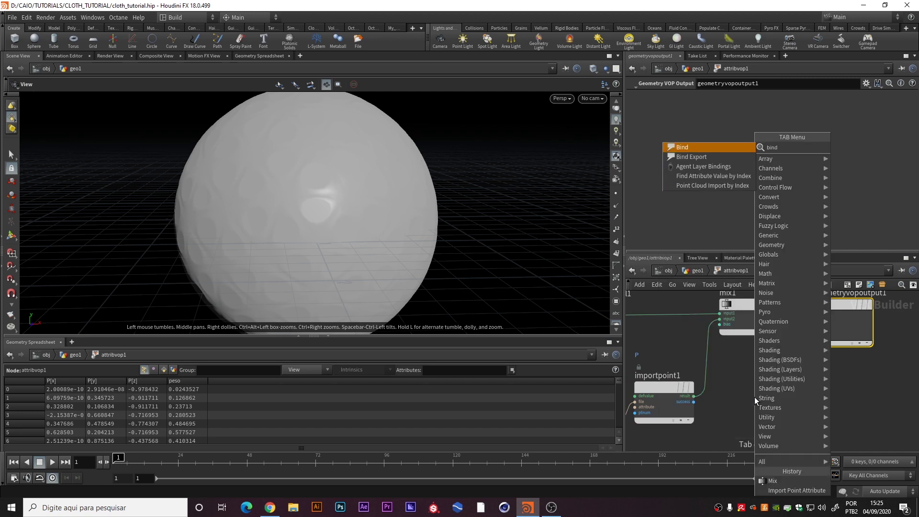
pyautogui.press('Return')
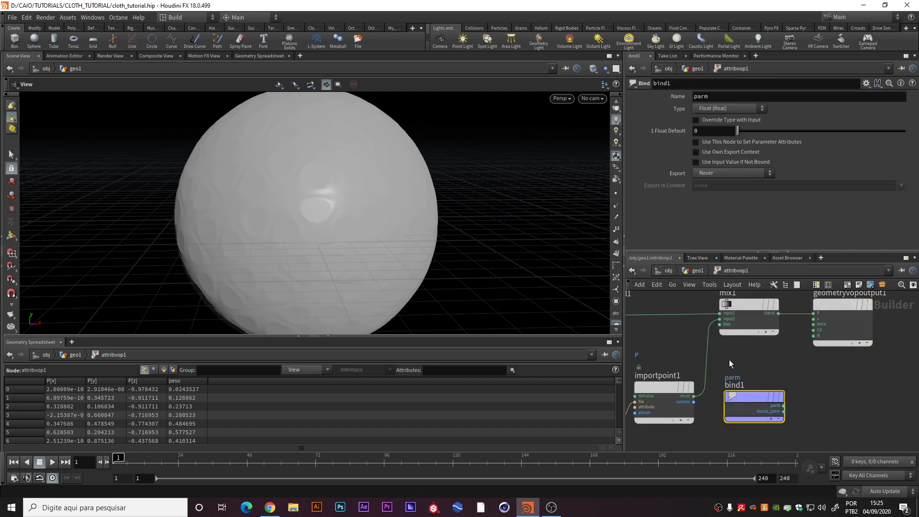
pyautogui.moveTo(731, 360); pyautogui.dragTo(770, 340, button='middle')
pyautogui.scroll(3, 765, 340)
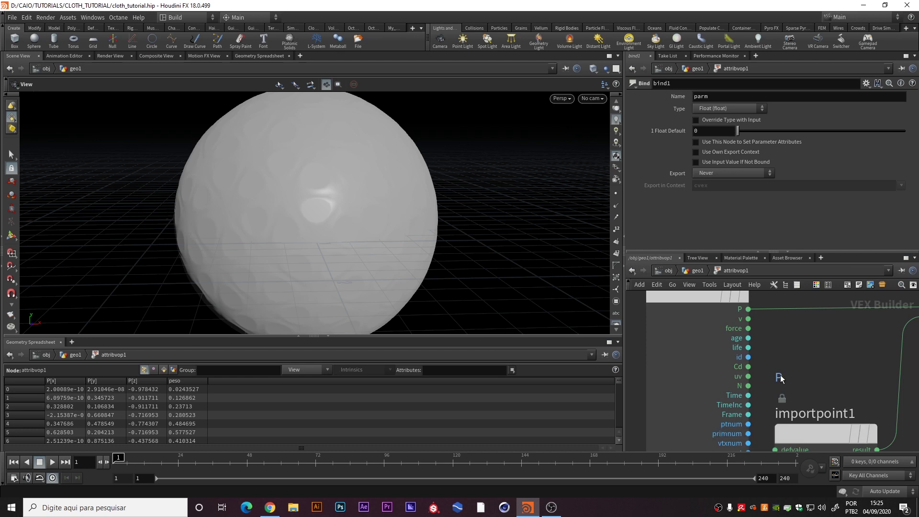
pyautogui.scroll(-3, 813, 380)
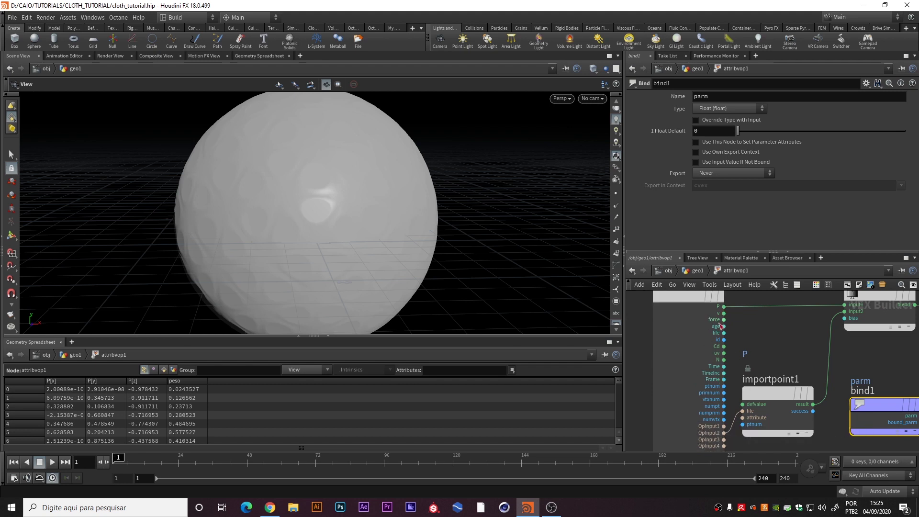
pyautogui.moveTo(720, 325); pyautogui.dragTo(636, 326, button='middle')
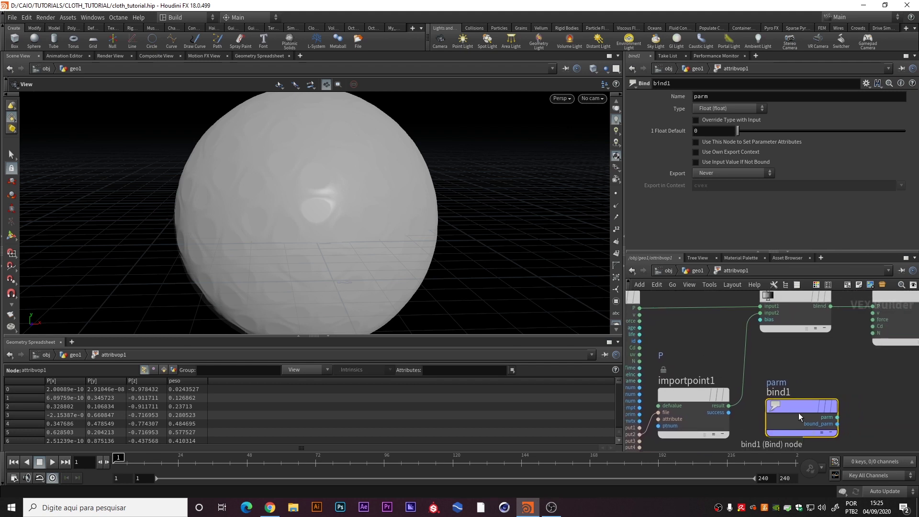
pyautogui.doubleClick(700, 96)
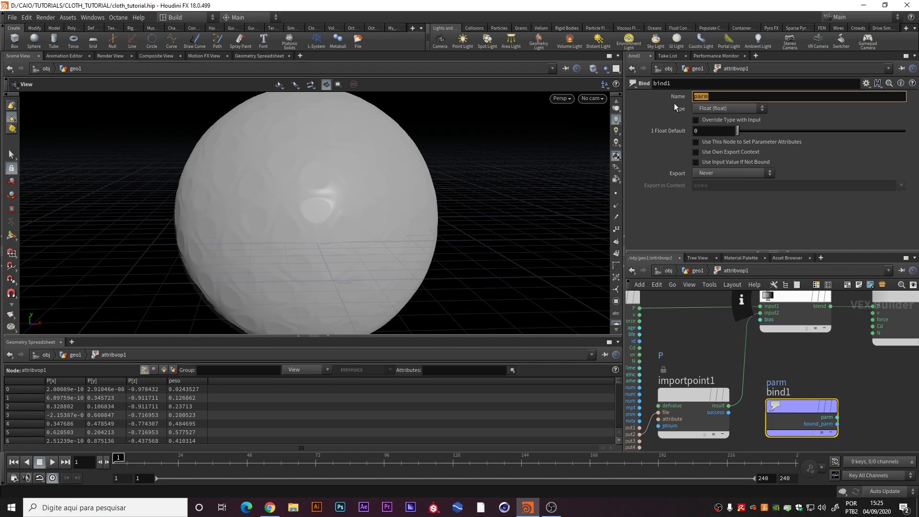
pyautogui.write('peso')
pyautogui.press('Return')
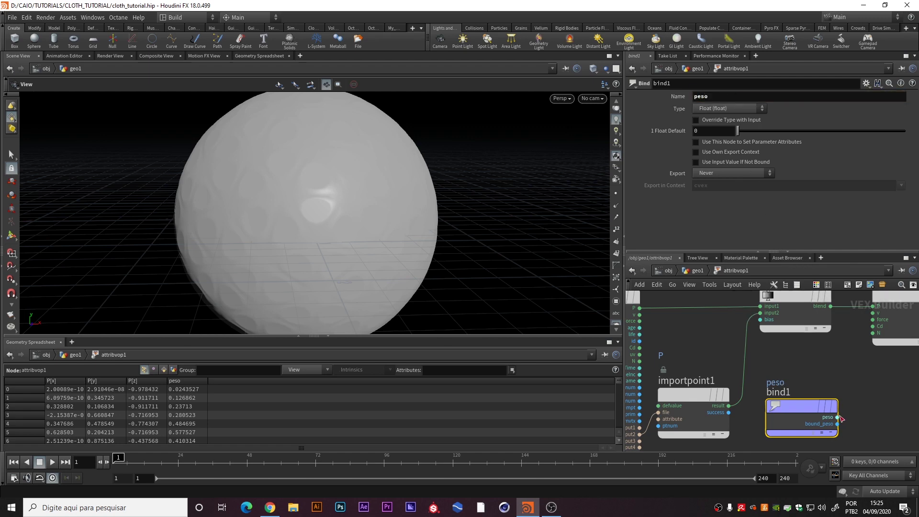
# Connect bind1's peso output to the bias input of mix1 and inspect the blended sphere.
pyautogui.moveTo(837, 417); pyautogui.dragTo(762, 330)
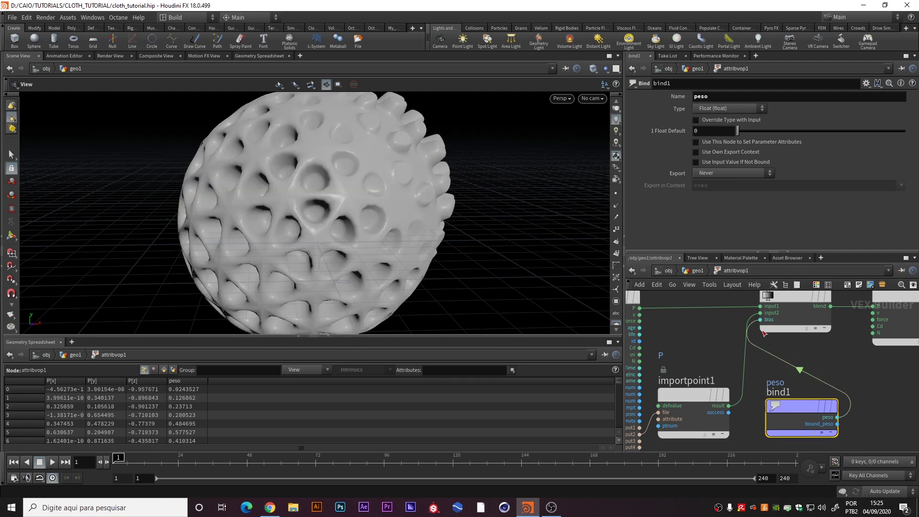
pyautogui.moveTo(417, 178); pyautogui.dragTo(380, 103)
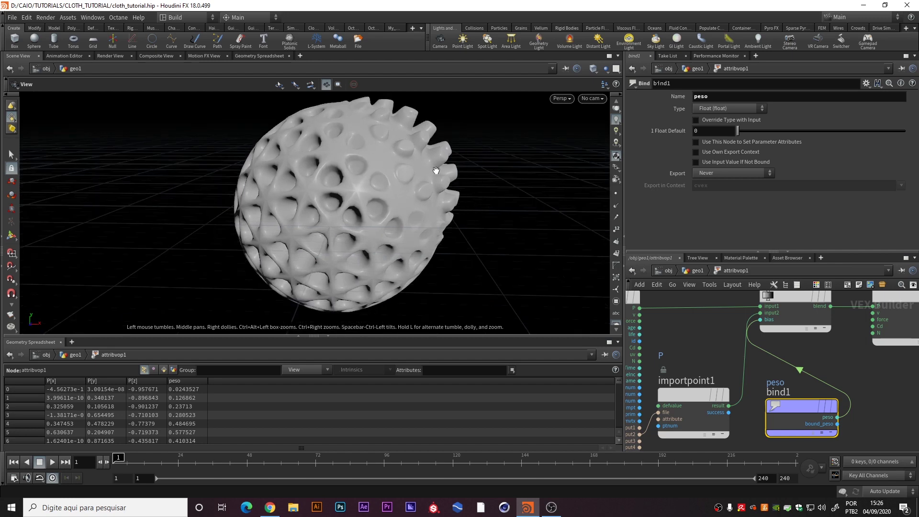
pyautogui.moveTo(386, 151); pyautogui.dragTo(312, 194)
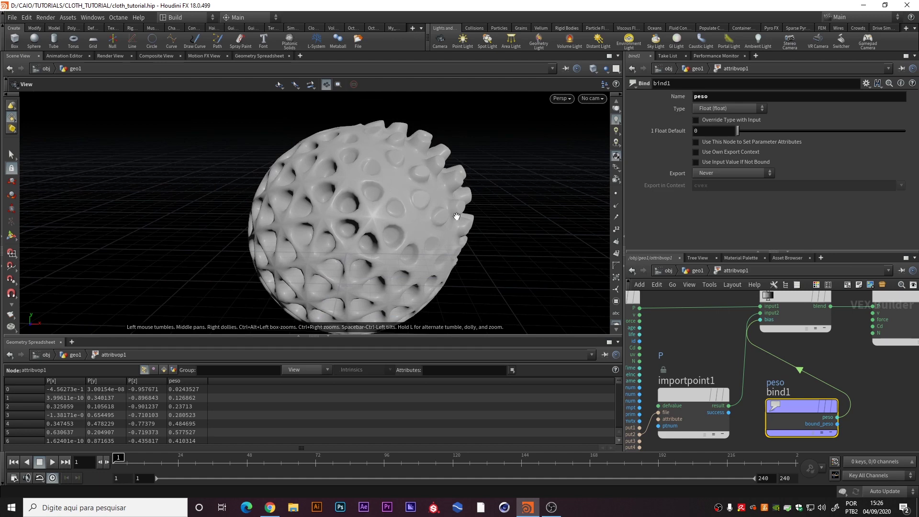
# Return to the geo1 network level, bringing attribvop1 and its upstream nodes into view.
pyautogui.moveTo(707, 329); pyautogui.dragTo(658, 349, button='middle')
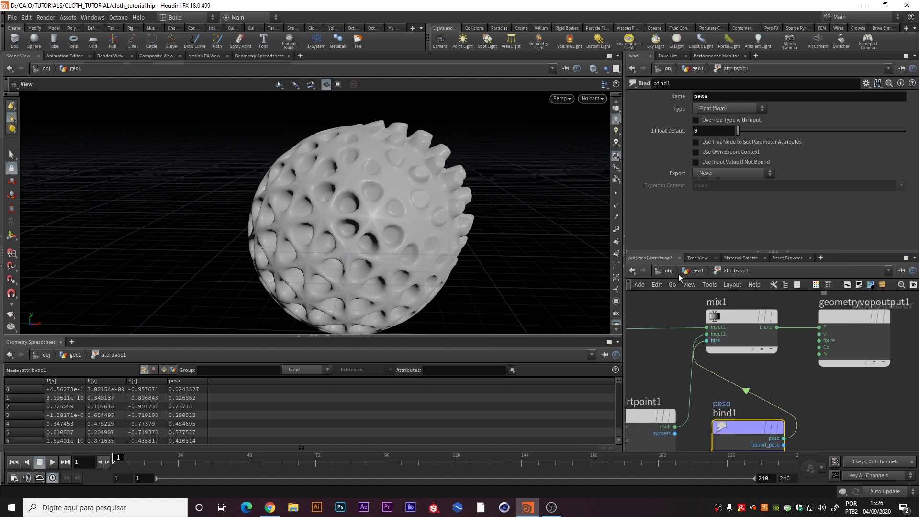
pyautogui.click(692, 271)
pyautogui.scroll(-3, 779, 359)
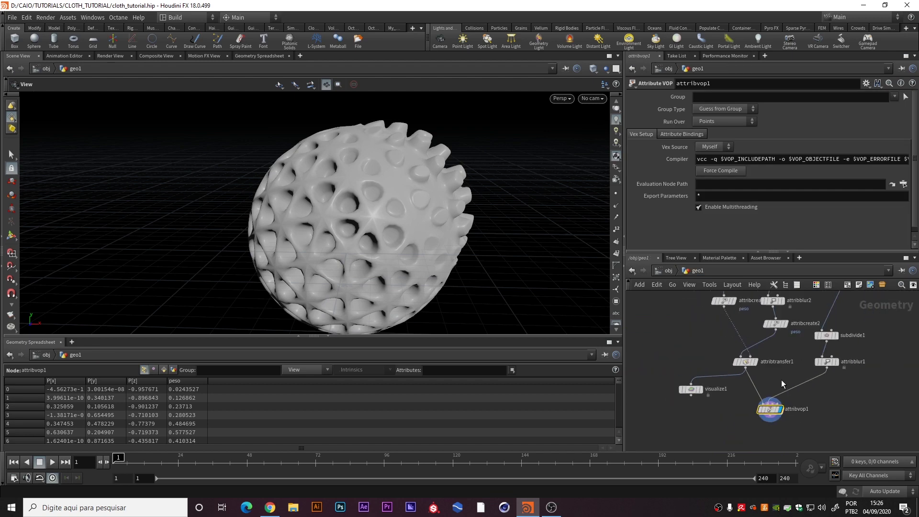
# Select transform1, set its X translate to 1.2 and turn on its template display.
pyautogui.moveTo(781, 380); pyautogui.dragTo(797, 389, button='middle')
pyautogui.scroll(5, 774, 354)
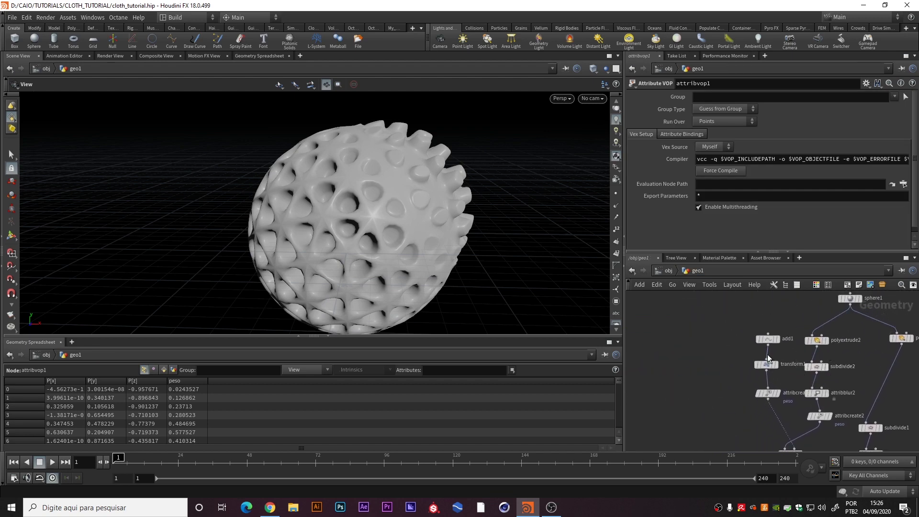
pyautogui.click(774, 373)
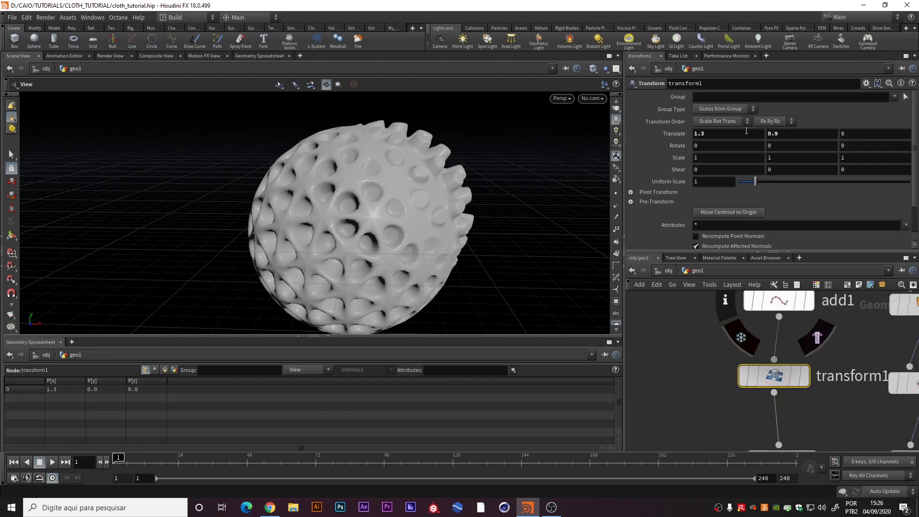
pyautogui.moveTo(743, 133)
pyautogui.mouseDown(button='middle')
pyautogui.moveTo(616, 142)
pyautogui.moveTo(728, 132)
pyautogui.mouseUp(button='middle')
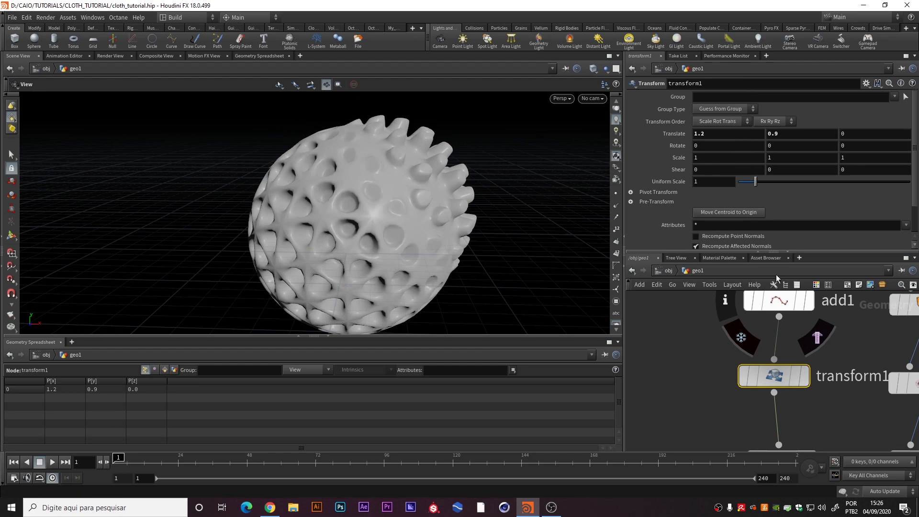
pyautogui.moveTo(858, 346); pyautogui.dragTo(805, 324, button='middle')
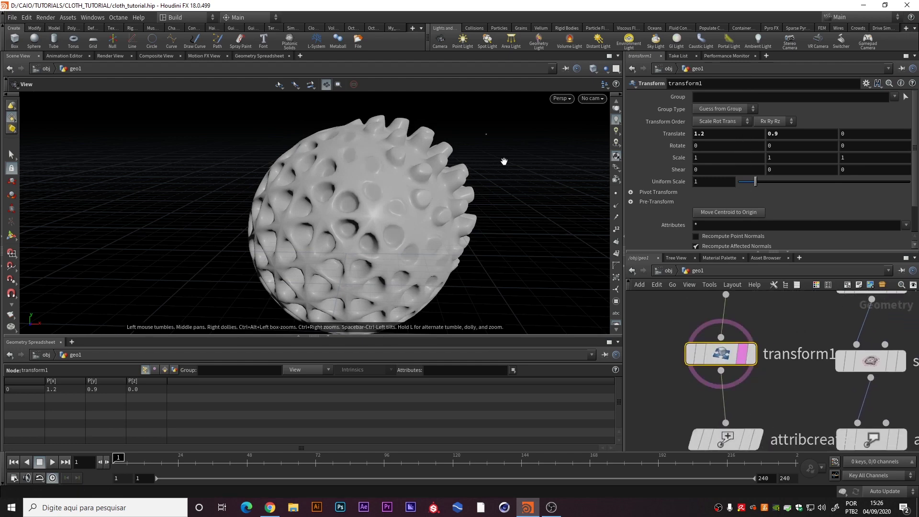
# Set transform1's translate to X 1.7 and Y 1.4, and keyframe both values at frame 1.
pyautogui.moveTo(715, 135); pyautogui.dragTo(823, 128, button='middle')
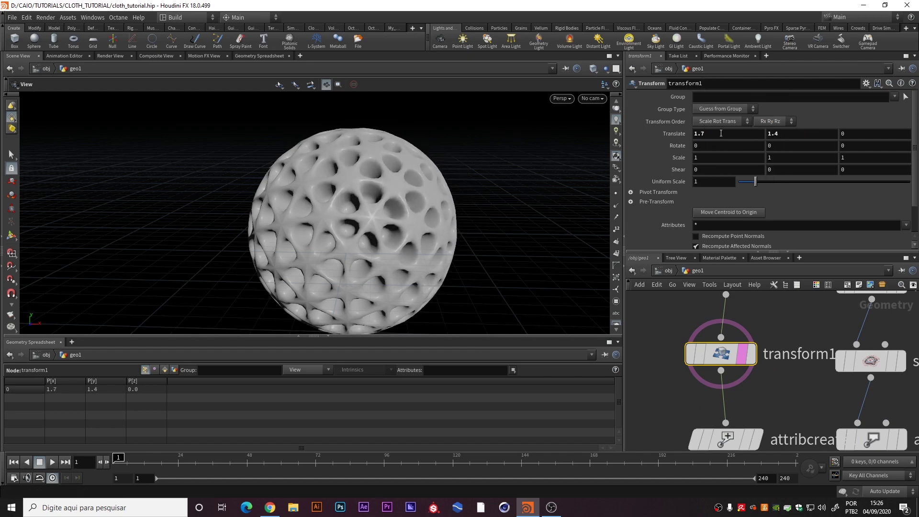
pyautogui.keyDown('alt'); pyautogui.click(721, 133); pyautogui.keyUp('alt')
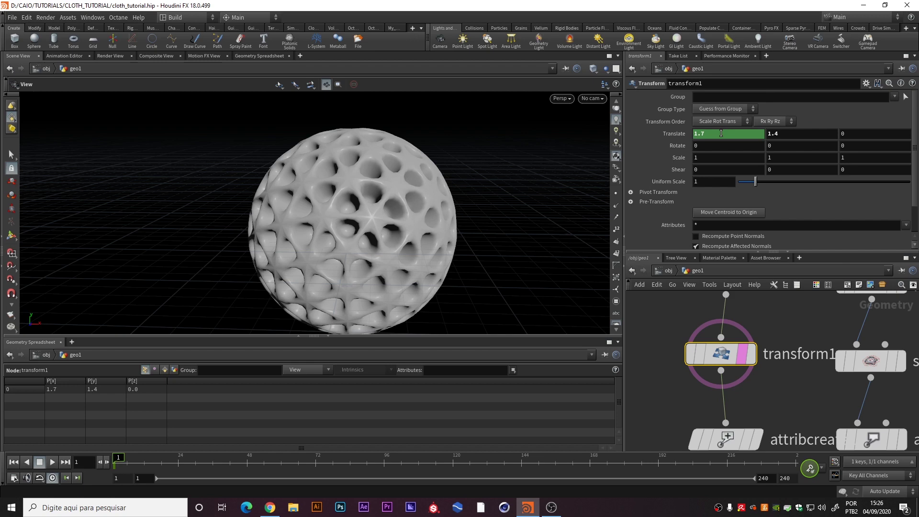
pyautogui.keyDown('alt'); pyautogui.click(776, 132); pyautogui.keyUp('alt')
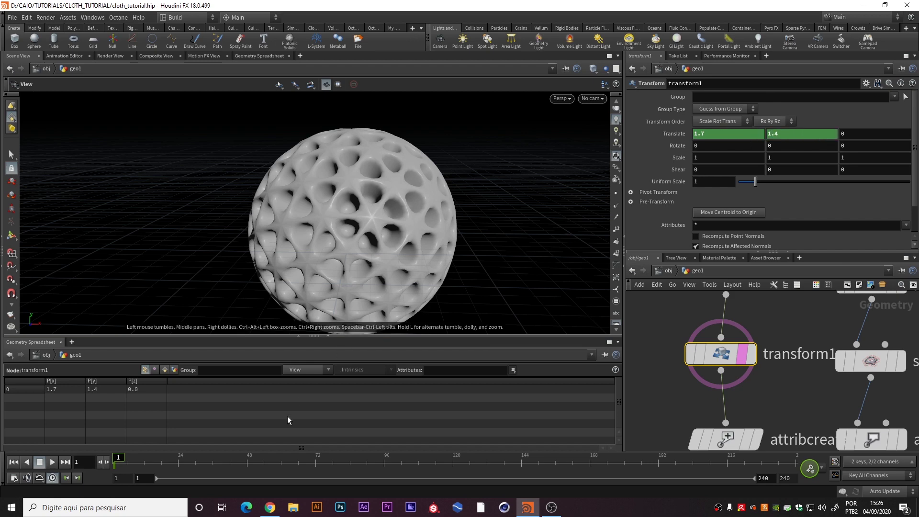
# At frame 48, set transform1's translate to X -2.1 and Y -0.9, and keyframe both values.
pyautogui.moveTo(119, 458); pyautogui.dragTo(247, 461)
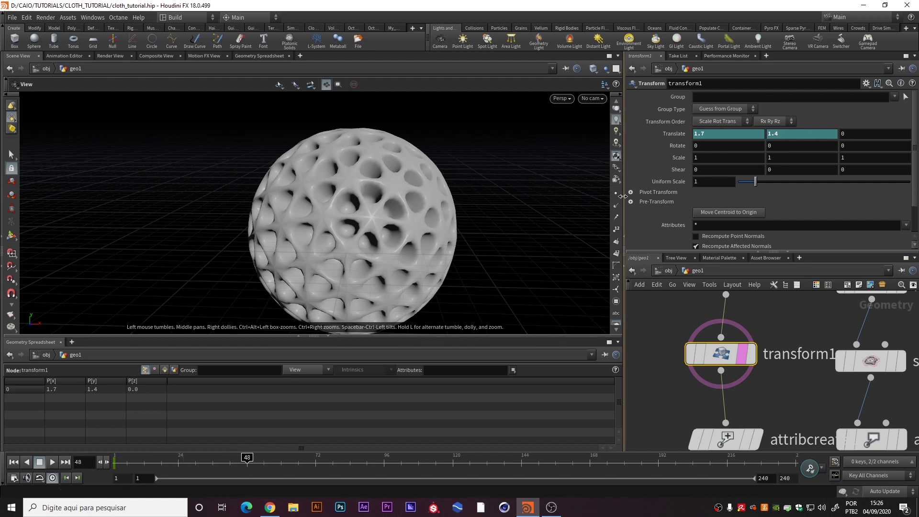
pyautogui.moveTo(732, 134); pyautogui.dragTo(595, 152, button='middle')
pyautogui.moveTo(788, 134); pyautogui.dragTo(690, 145, button='middle')
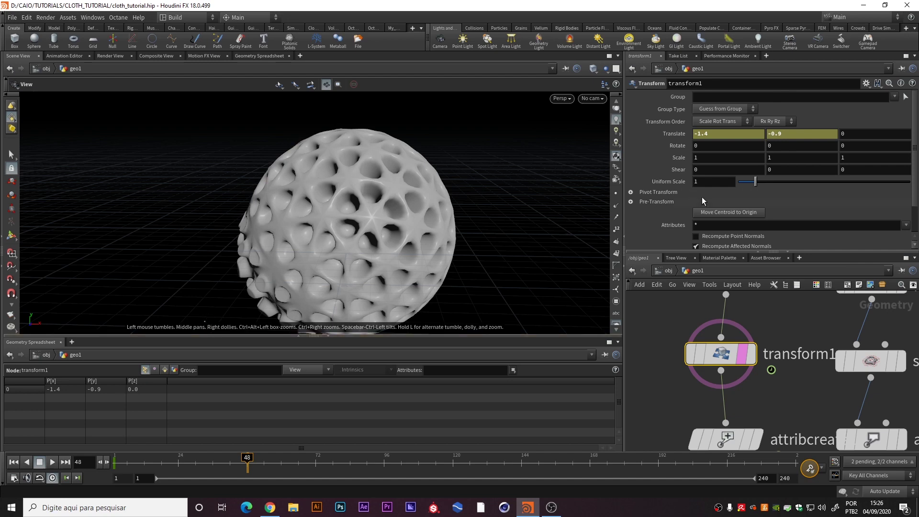
pyautogui.moveTo(726, 139); pyautogui.dragTo(690, 134, button='middle')
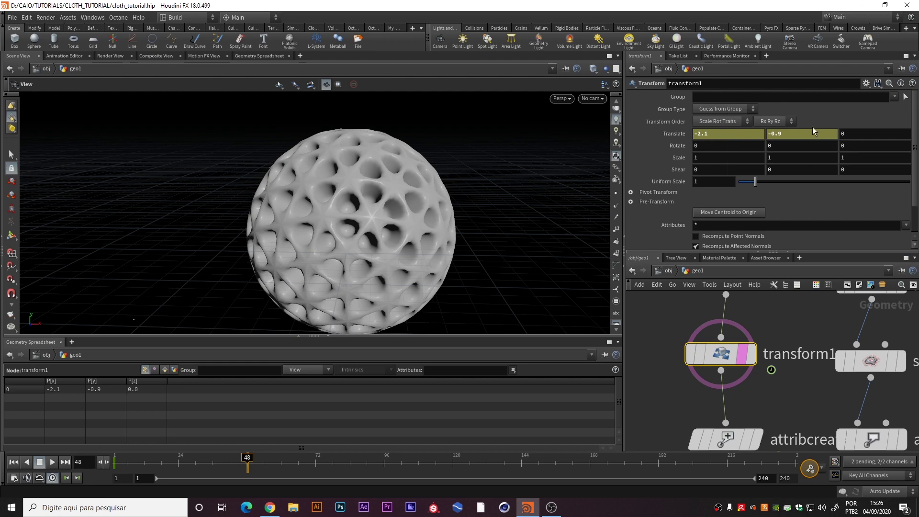
pyautogui.moveTo(779, 134)
pyautogui.mouseDown(button='middle')
pyautogui.moveTo(788, 134)
pyautogui.moveTo(779, 136)
pyautogui.mouseUp(button='middle')
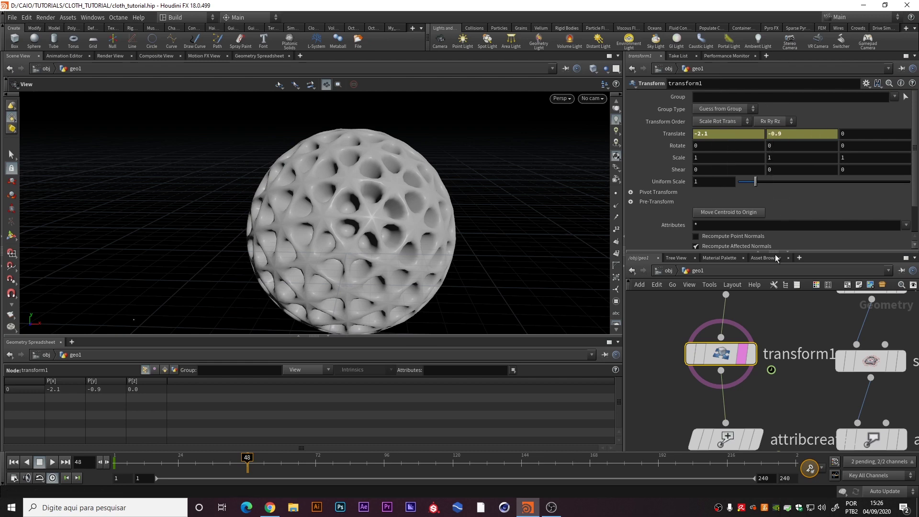
pyautogui.keyDown('alt'); pyautogui.click(712, 133); pyautogui.keyUp('alt')
pyautogui.keyDown('alt'); pyautogui.click(806, 134); pyautogui.keyUp('alt')
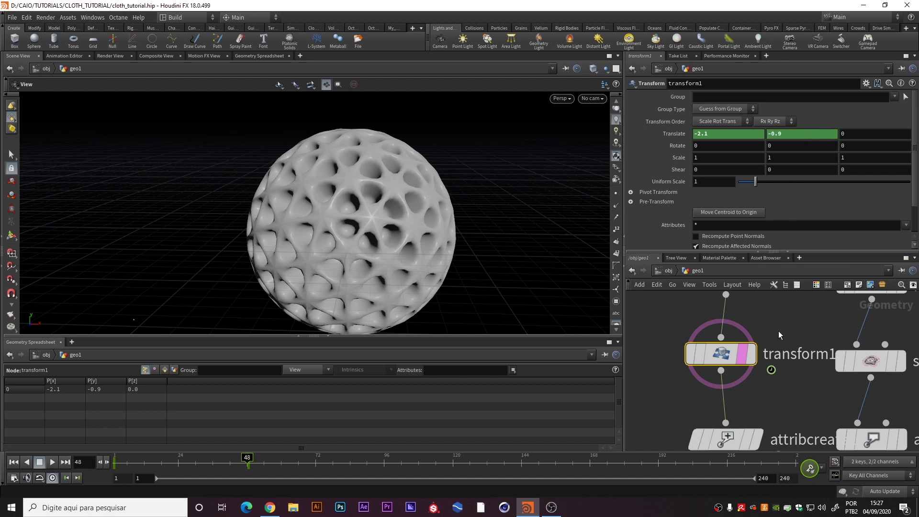
# Play the animation several times from frame 1 to examine how the blend moves across the sphere, finishing back at frame 1.
pyautogui.moveTo(778, 331); pyautogui.dragTo(749, 291, button='middle')
pyautogui.moveTo(688, 320)
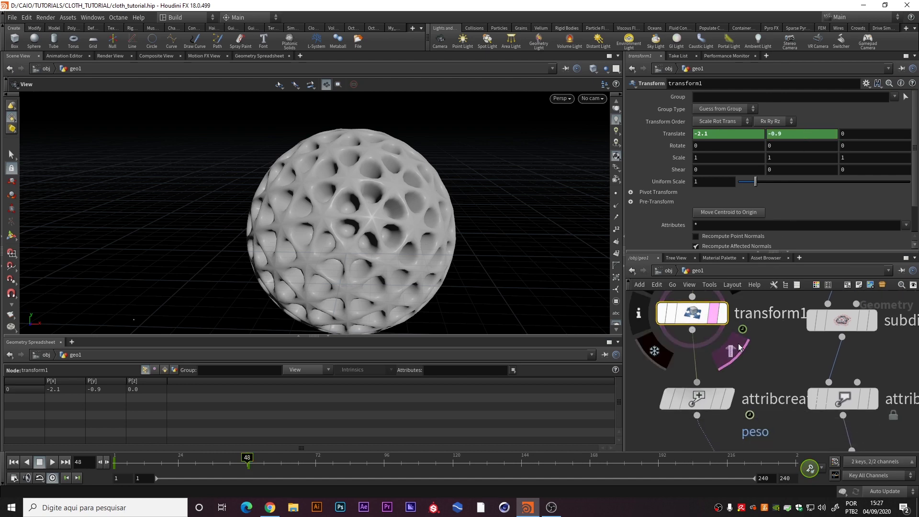
pyautogui.moveTo(740, 348); pyautogui.dragTo(726, 326, button='middle')
pyautogui.scroll(-4, 726, 325)
pyautogui.moveTo(740, 381); pyautogui.dragTo(721, 326, button='middle')
pyautogui.scroll(4, 721, 326)
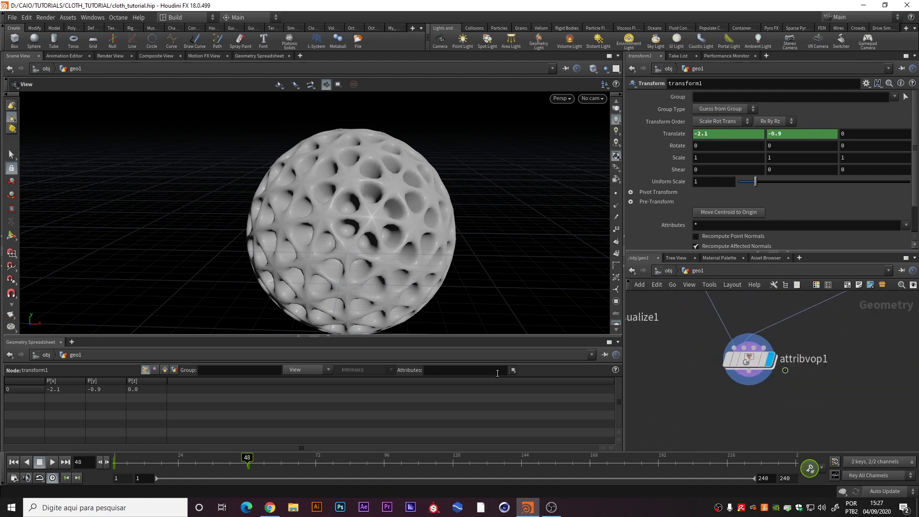
pyautogui.click(13, 462)
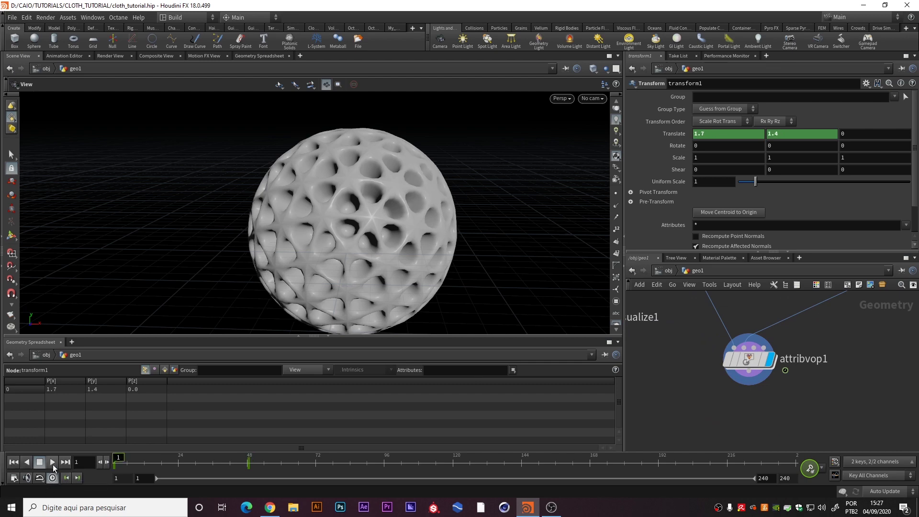
pyautogui.click(53, 462)
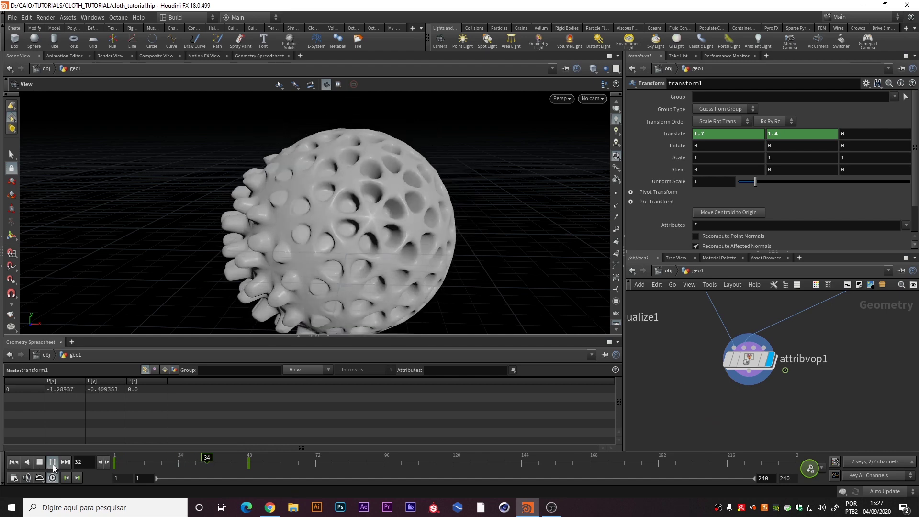
pyautogui.click(53, 462)
pyautogui.click(14, 462)
pyautogui.click(53, 462)
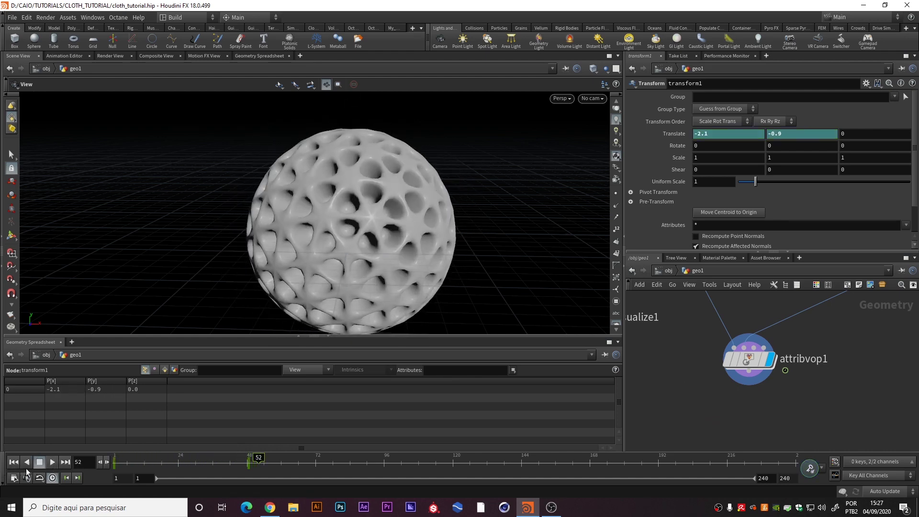
pyautogui.click(14, 462)
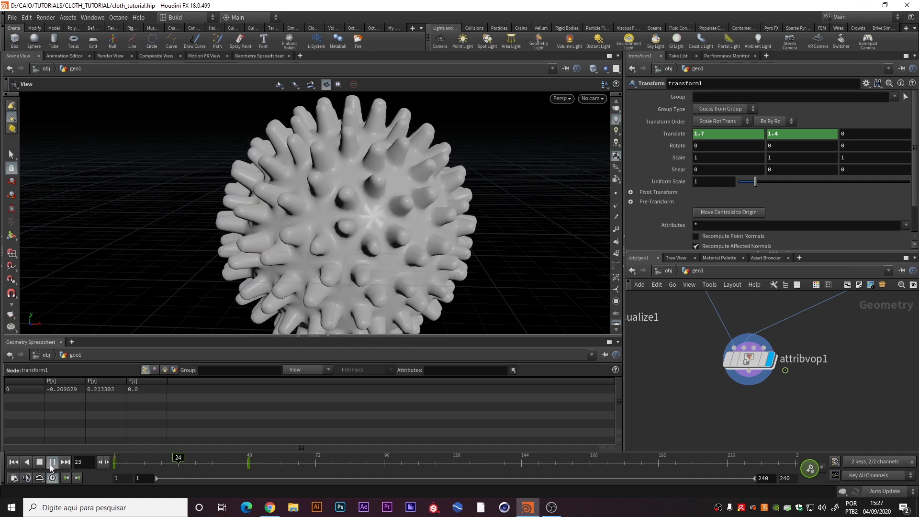
pyautogui.click(44, 464)
pyautogui.click(13, 462)
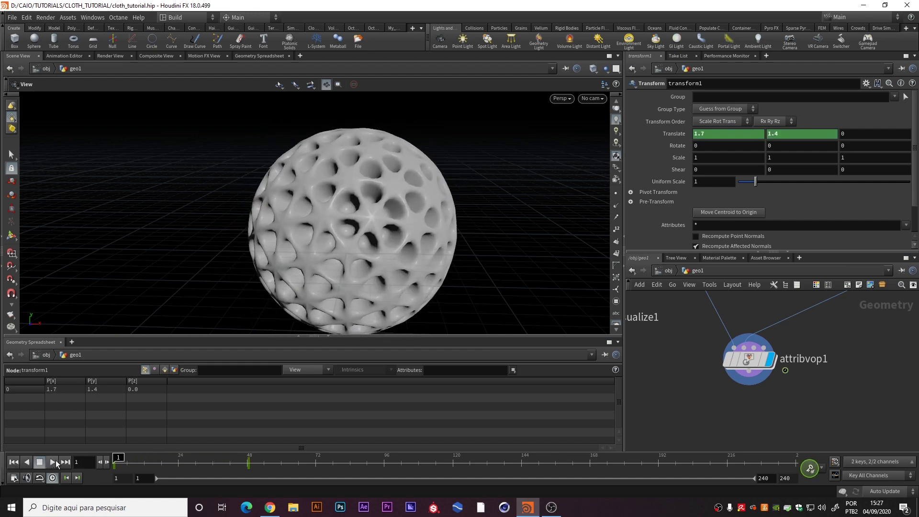
pyautogui.click(53, 462)
pyautogui.click(54, 463)
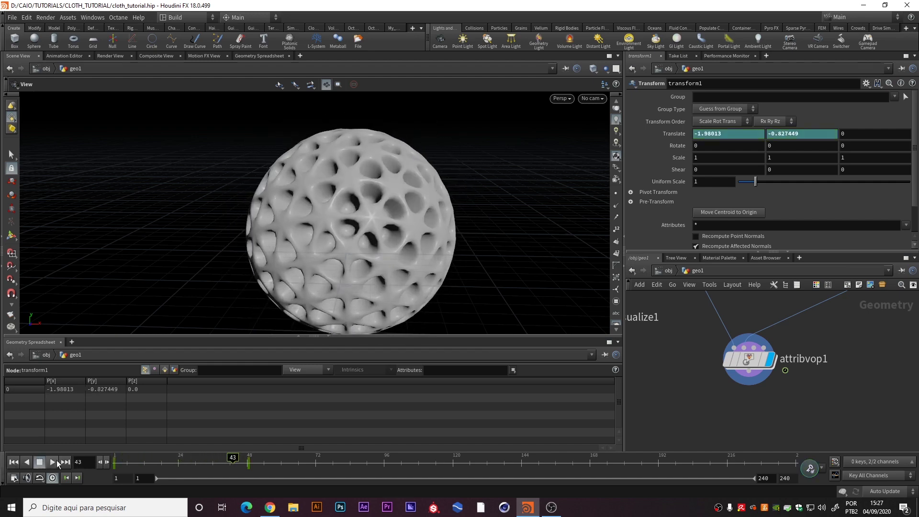
pyautogui.click(13, 462)
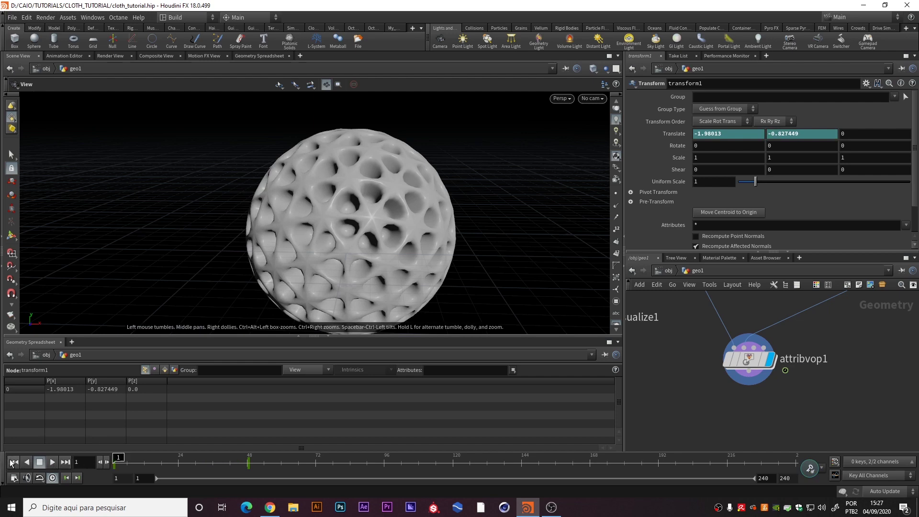
pyautogui.click(53, 462)
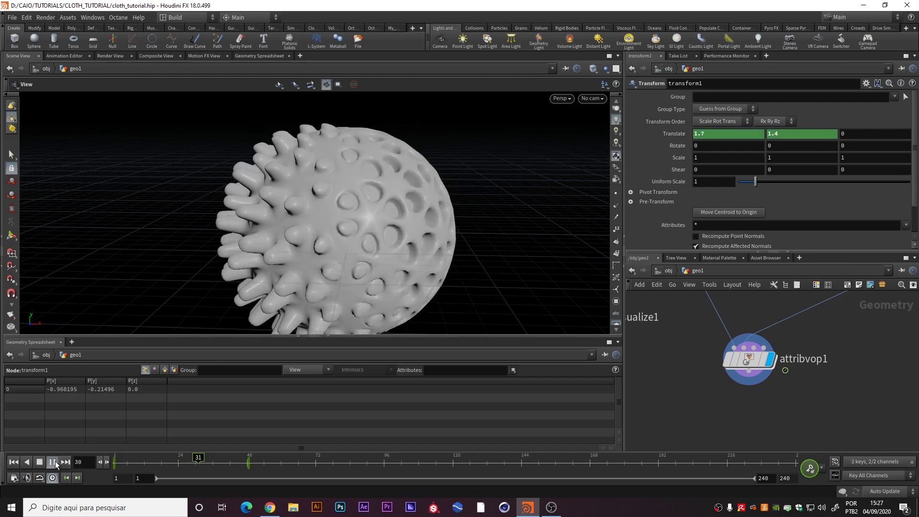
pyautogui.click(13, 462)
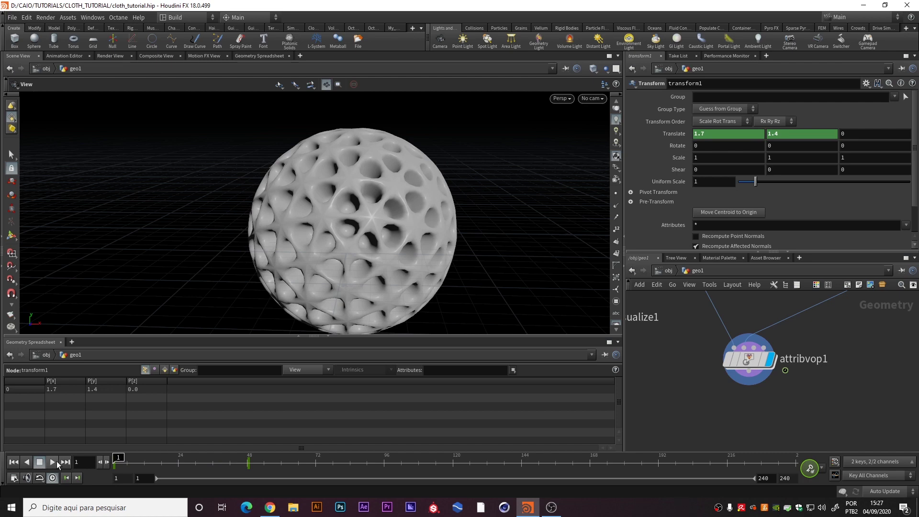
# Add a CHOP Network node in the empty area beside attribvop1.
pyautogui.moveTo(833, 386); pyautogui.dragTo(739, 408, button='middle')
pyautogui.click(794, 387)
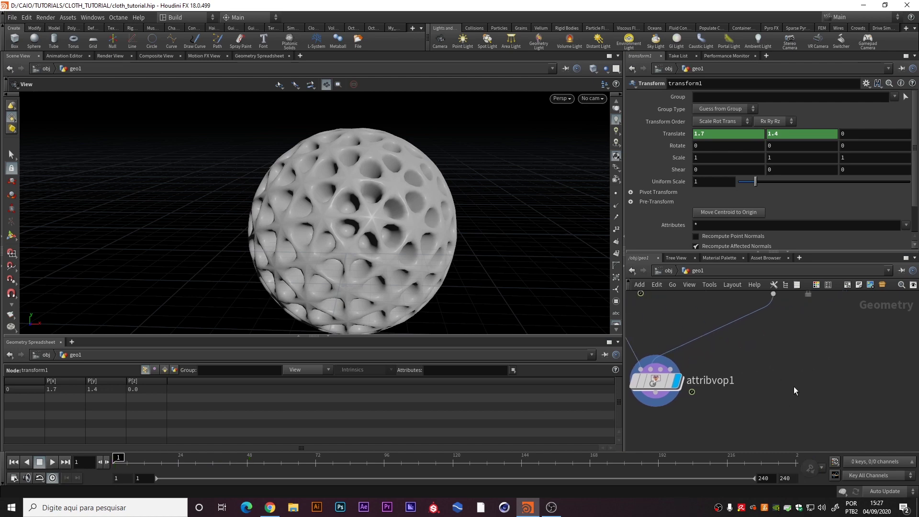
pyautogui.press('Tab')
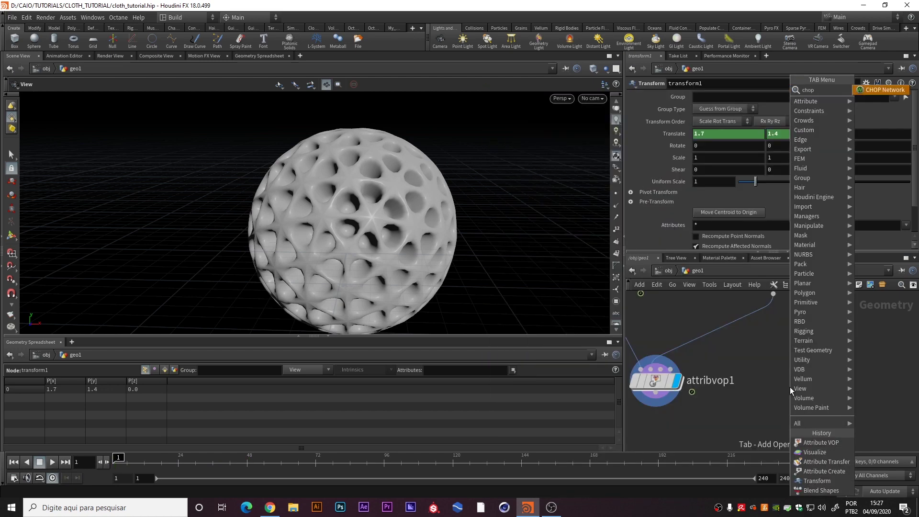
pyautogui.click(790, 387)
pyautogui.click(790, 387)
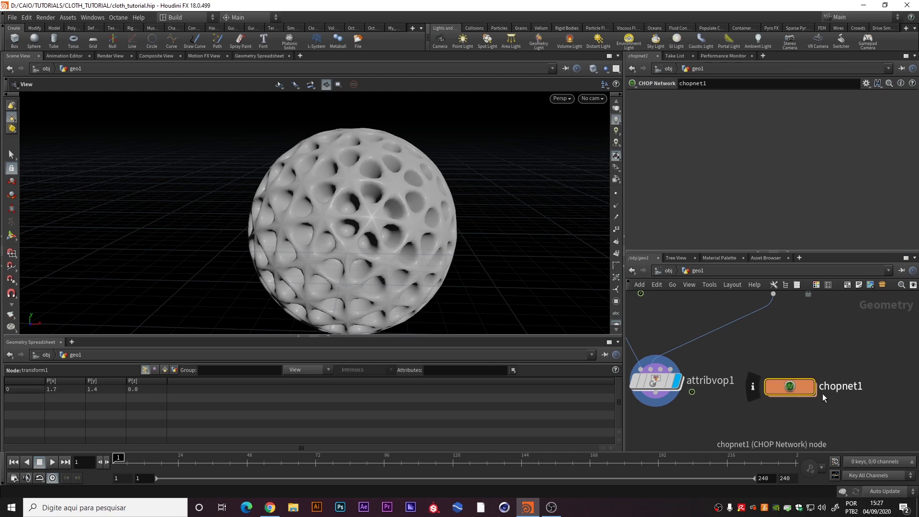
pyautogui.doubleClick(790, 388)
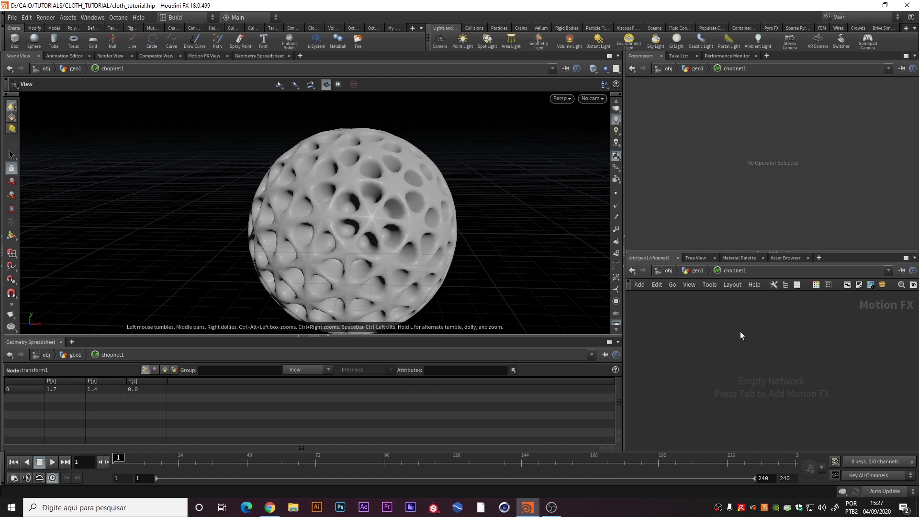
pyautogui.press('Tab')
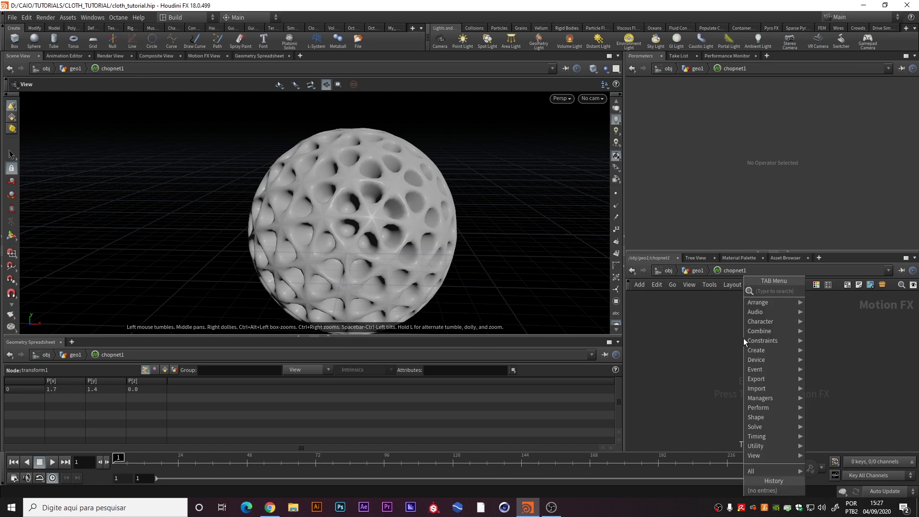
pyautogui.press('Escape')
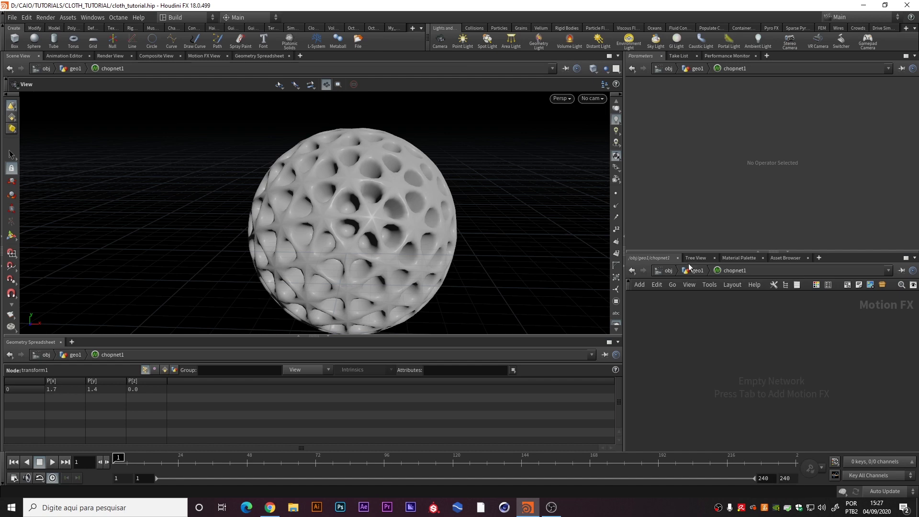
pyautogui.click(697, 271)
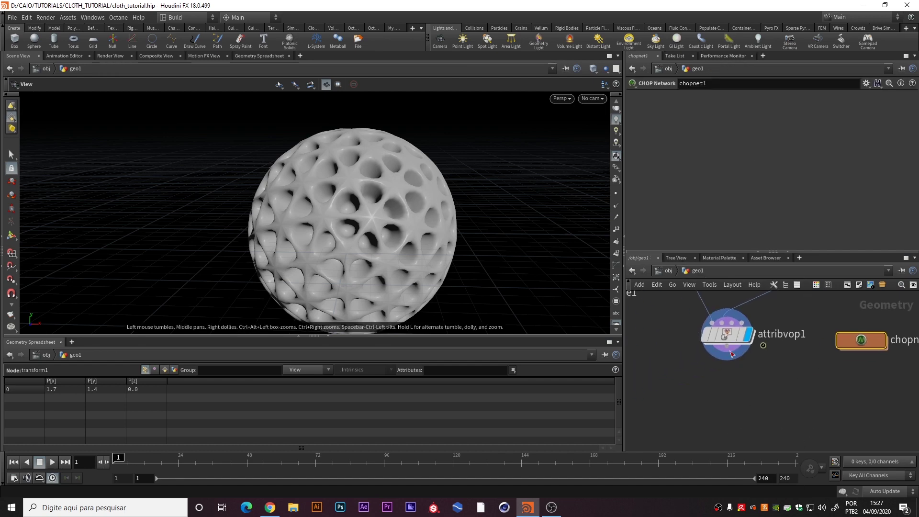
# Connect a Null node named TO_CHOPS below attribvop1 and make it the displayed node.
pyautogui.click(728, 356)
pyautogui.click(729, 393)
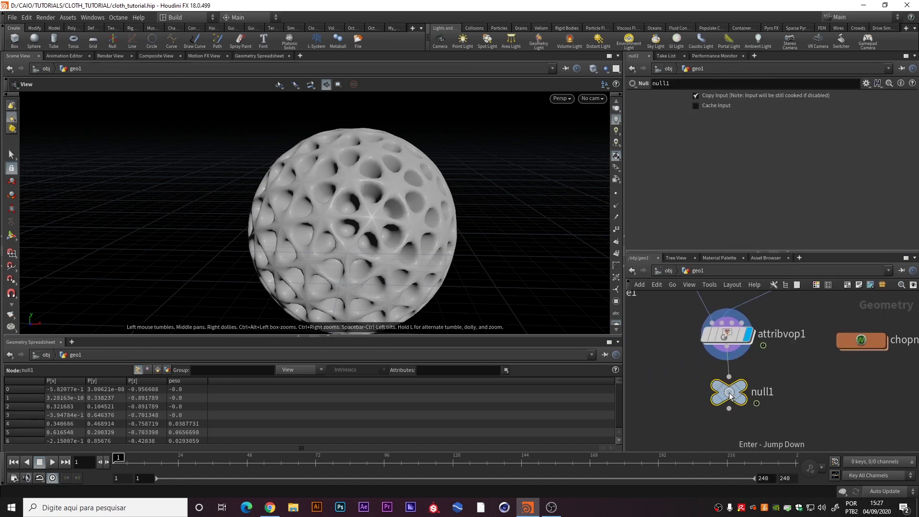
pyautogui.doubleClick(762, 392)
pyautogui.write('T')
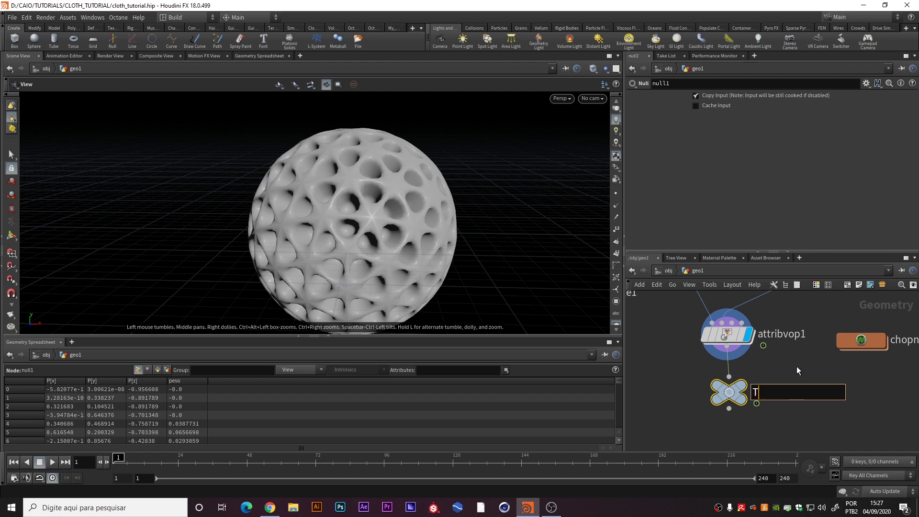
pyautogui.write('O_CHOPS')
pyautogui.press('Return')
pyautogui.moveTo(756, 399)
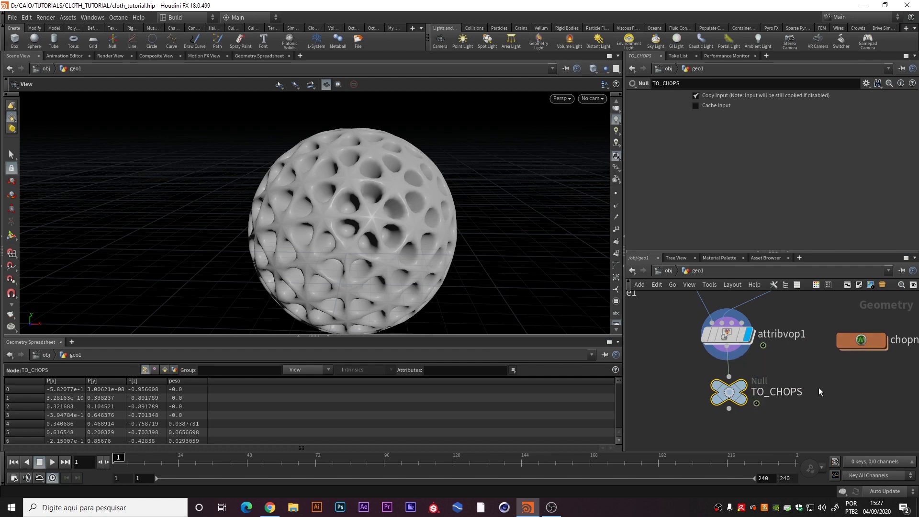
pyautogui.click(742, 387)
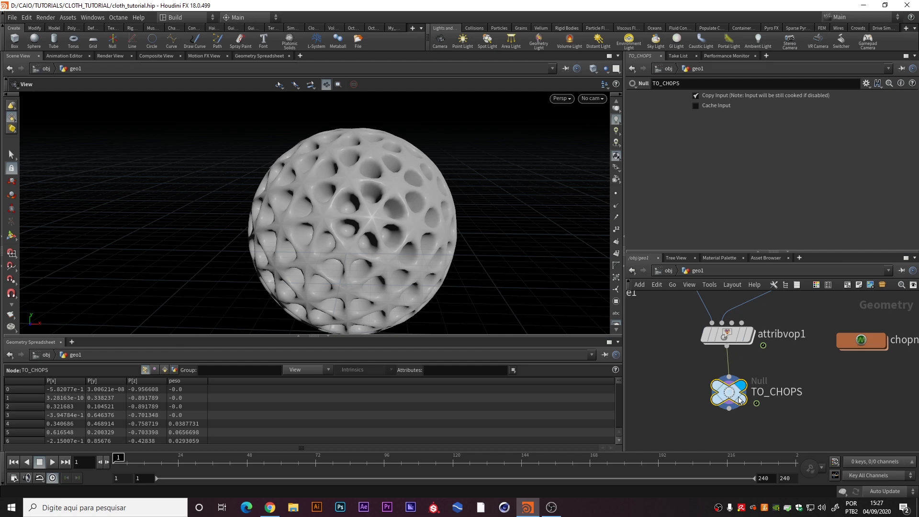
pyautogui.moveTo(736, 404)
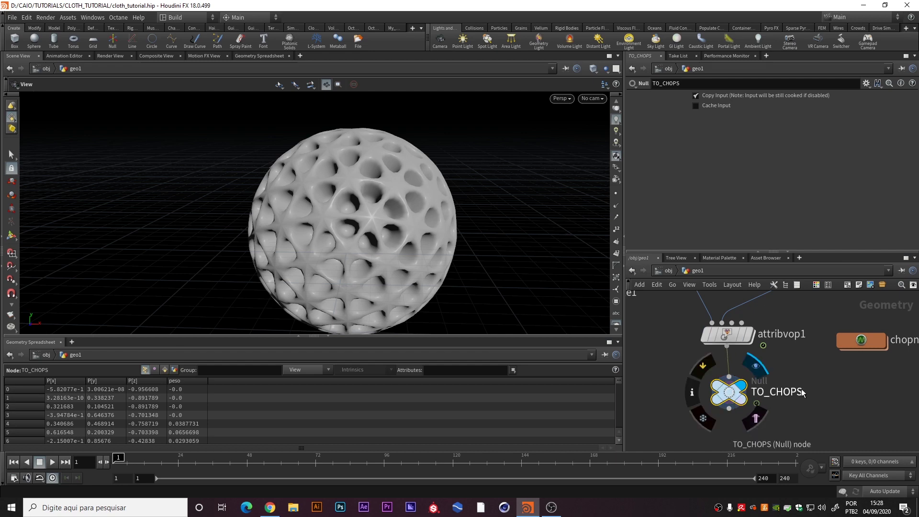
# Add a Geometry node inside the chopnet1 network.
pyautogui.moveTo(800, 394); pyautogui.dragTo(789, 393, button='middle')
pyautogui.scroll(-1, 790, 393)
pyautogui.moveTo(706, 405)
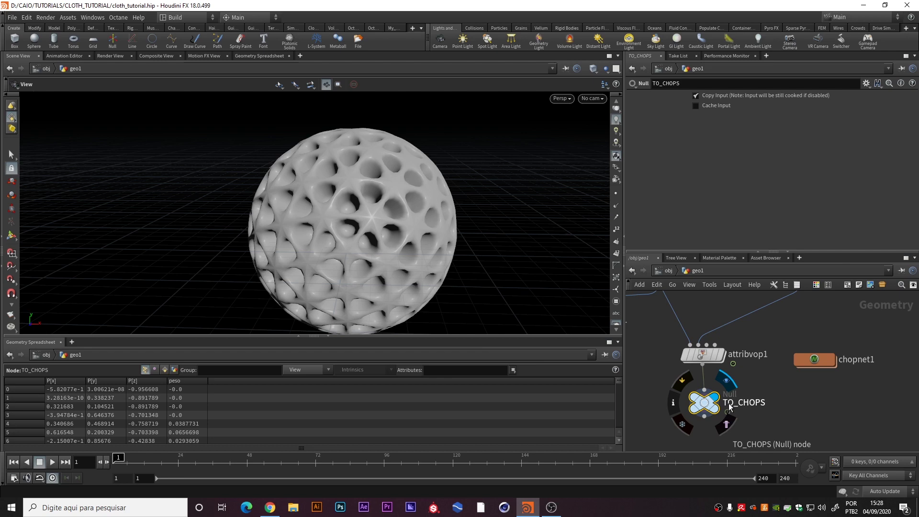
pyautogui.moveTo(821, 362)
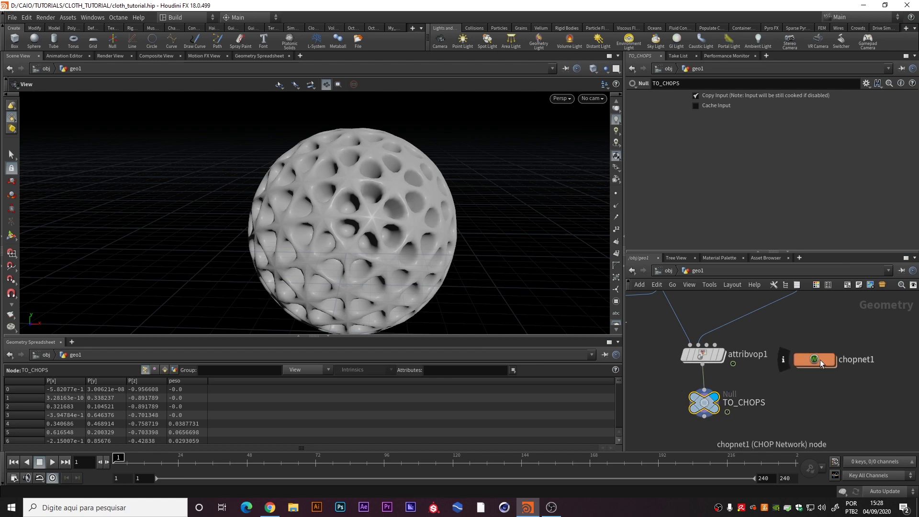
pyautogui.doubleClick(820, 360)
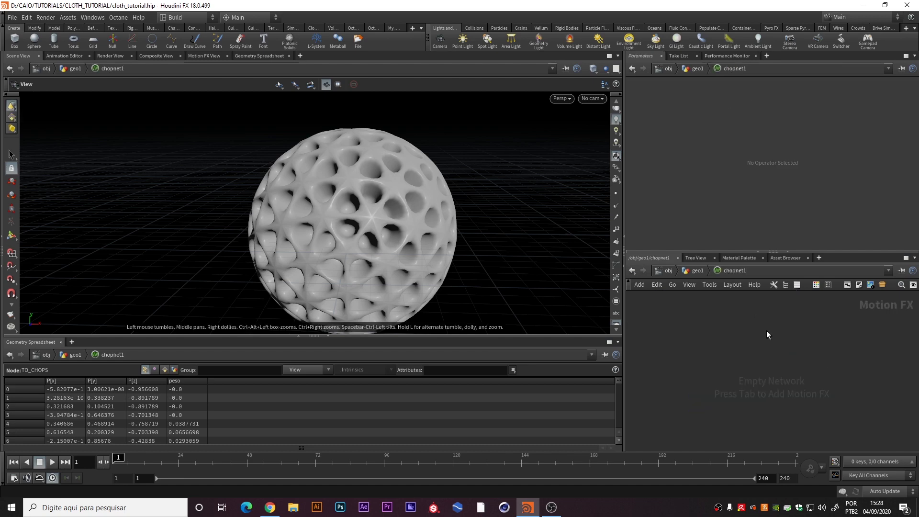
pyautogui.press('Tab')
pyautogui.write('GEOM')
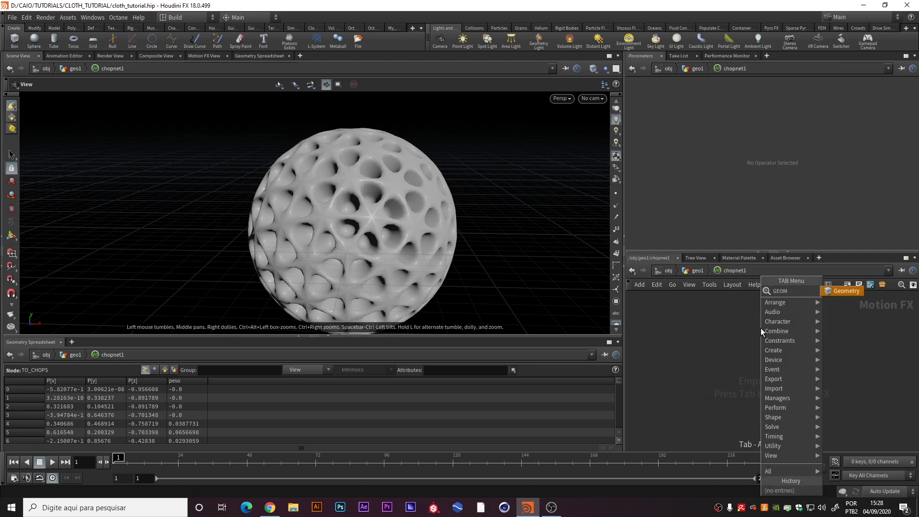
pyautogui.press('Return')
pyautogui.click(760, 328)
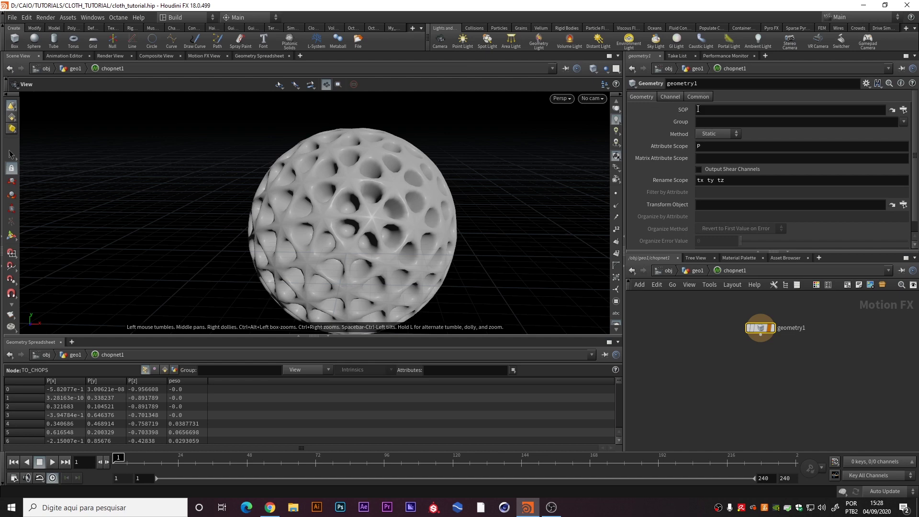
# Set geometry1's SOP to /obj/geo1/TO_CHOPS and its Method to Animated.
pyautogui.click(892, 111)
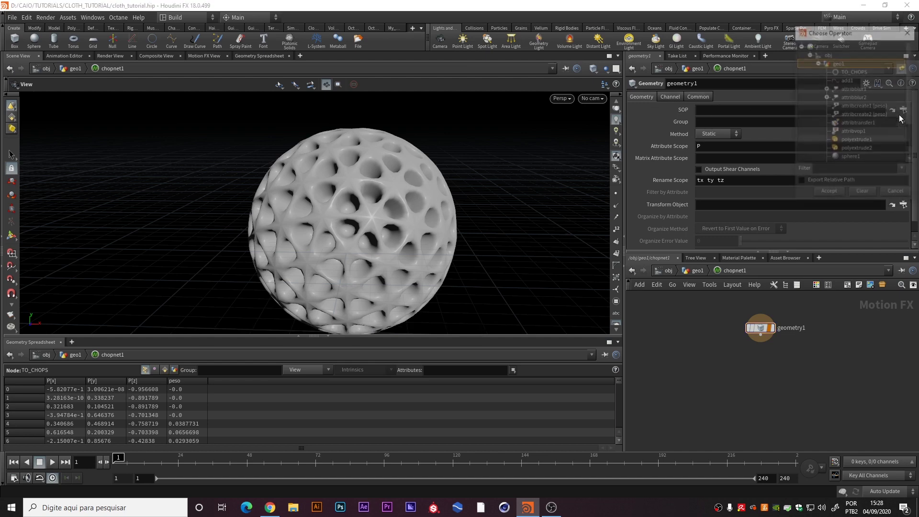
pyautogui.doubleClick(854, 72)
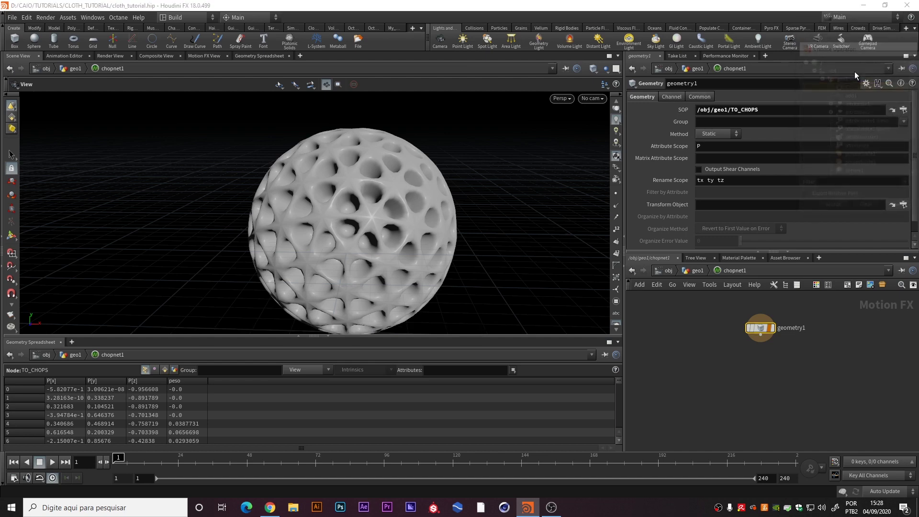
pyautogui.click(713, 135)
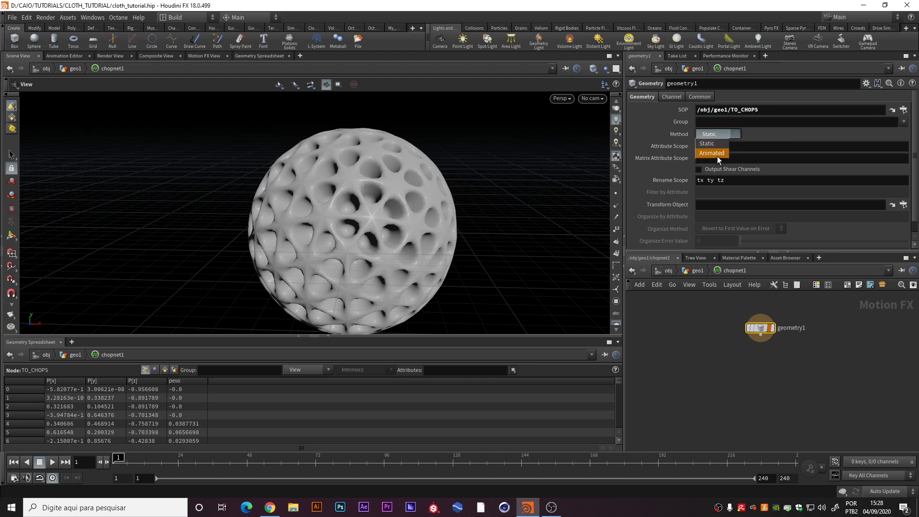
pyautogui.click(717, 154)
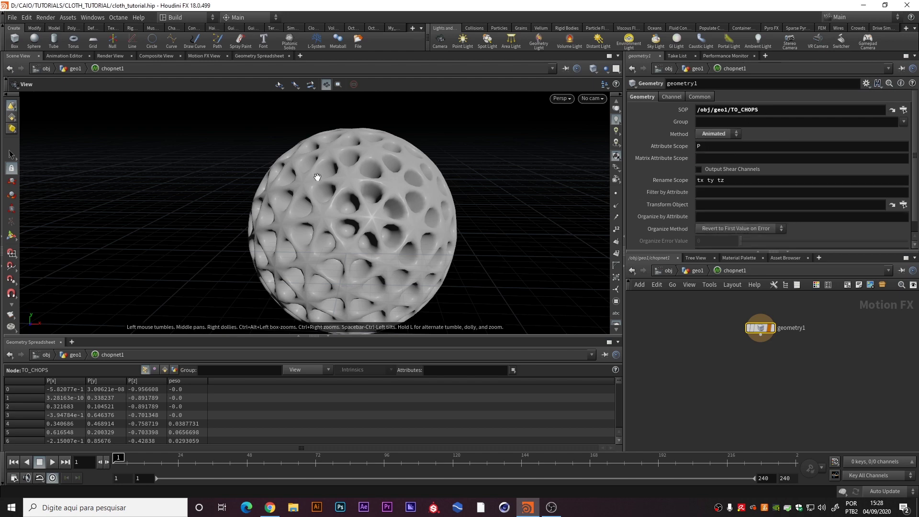
# Add a Jiggle node connected below geometry1.
pyautogui.press('Tab')
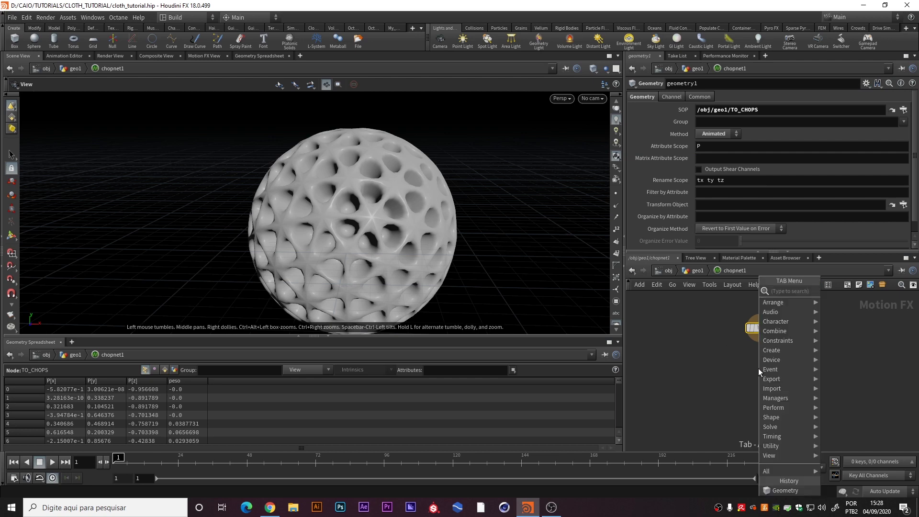
pyautogui.write('jiggle')
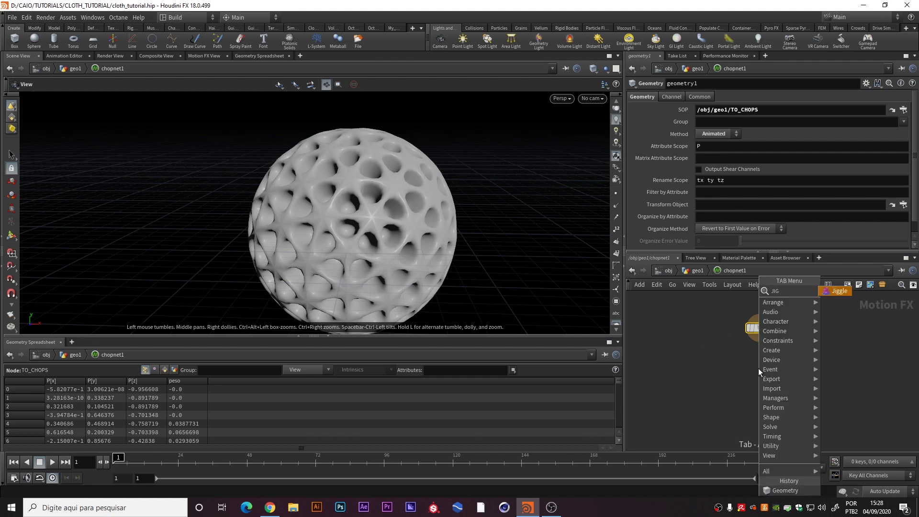
pyautogui.press('Return')
pyautogui.click(760, 370)
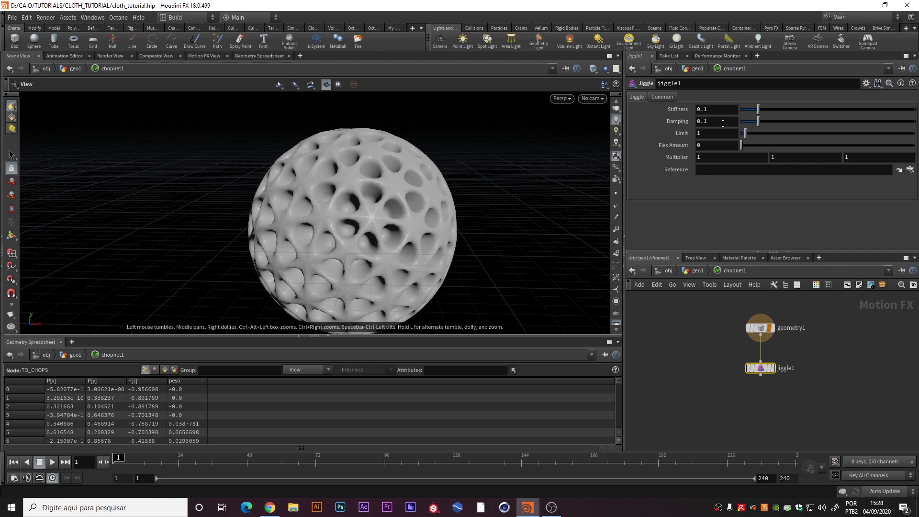
# Connect a Null node named TO_SOPS below jiggle1 and make it the network's output.
pyautogui.press('Tab')
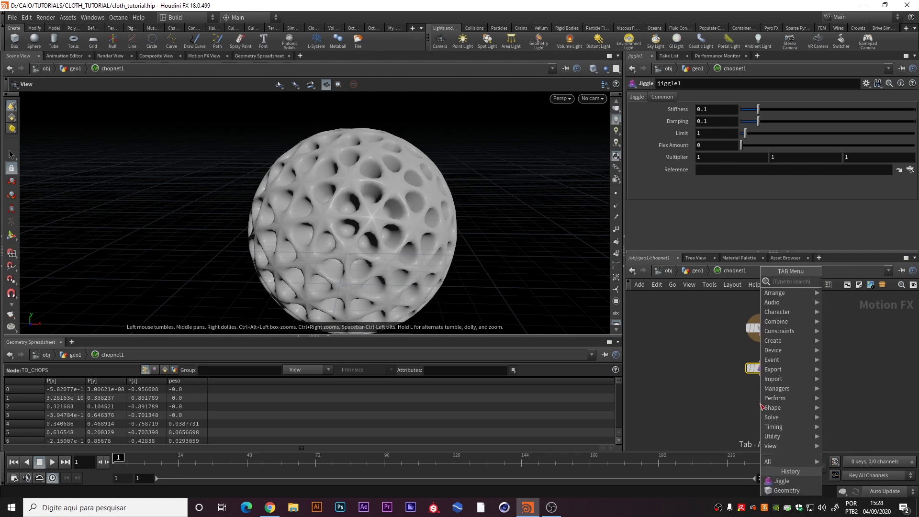
pyautogui.write('NULL')
pyautogui.press('Return')
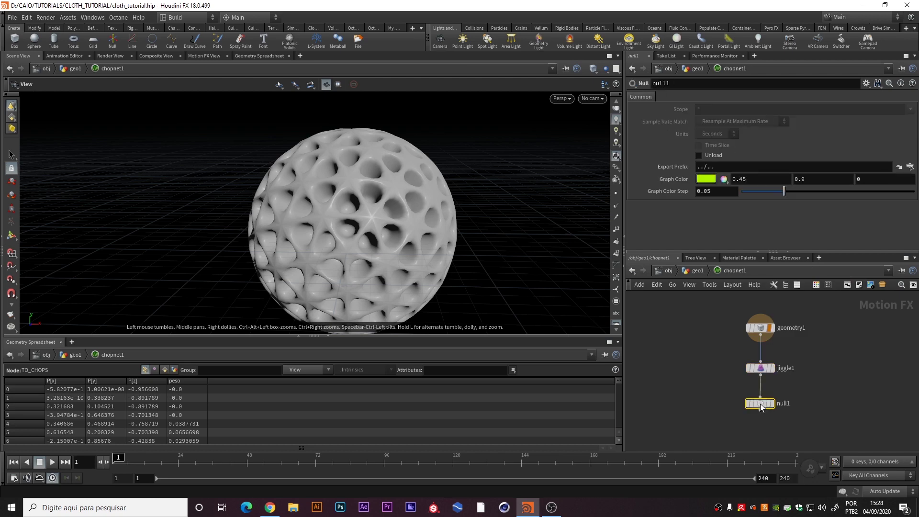
pyautogui.doubleClick(785, 404)
pyautogui.write('TO')
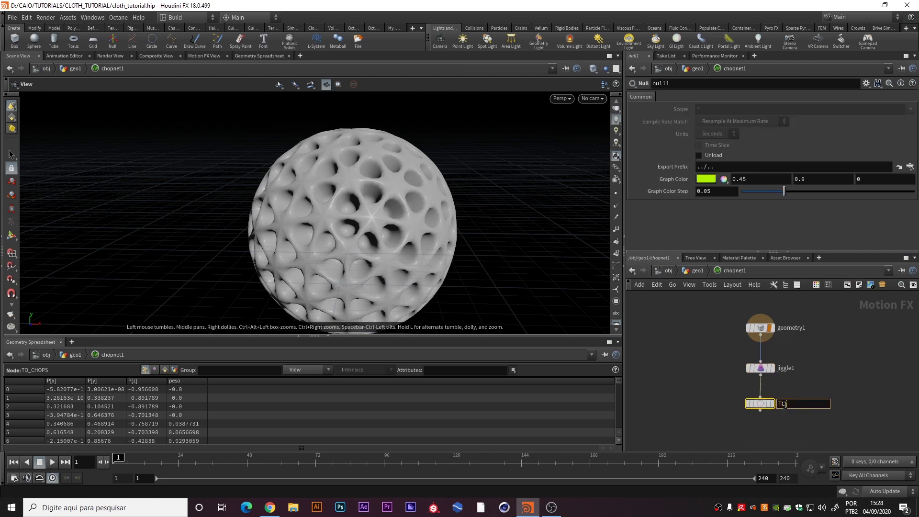
pyautogui.write('_SOPS')
pyautogui.press('Return')
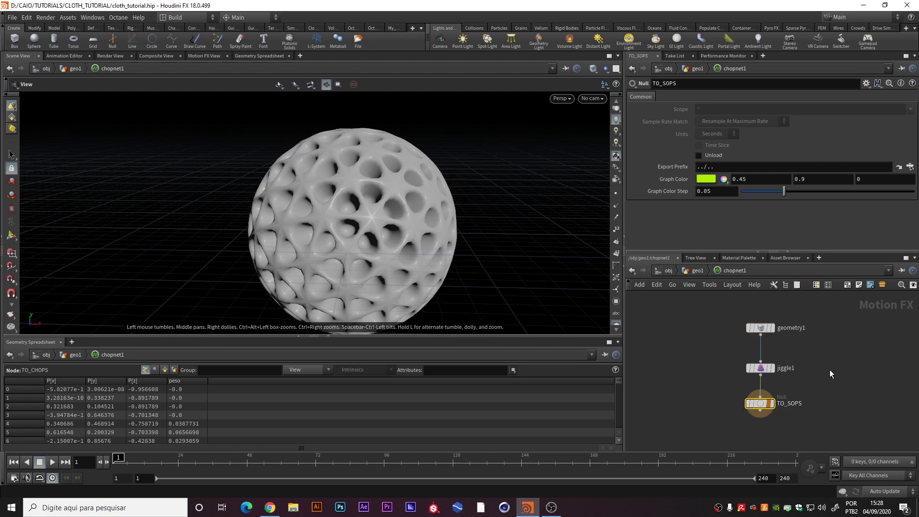
# Return to the geo1 network and connect a Channel node below TO_CHOPS as the displayed node.
pyautogui.press('u')
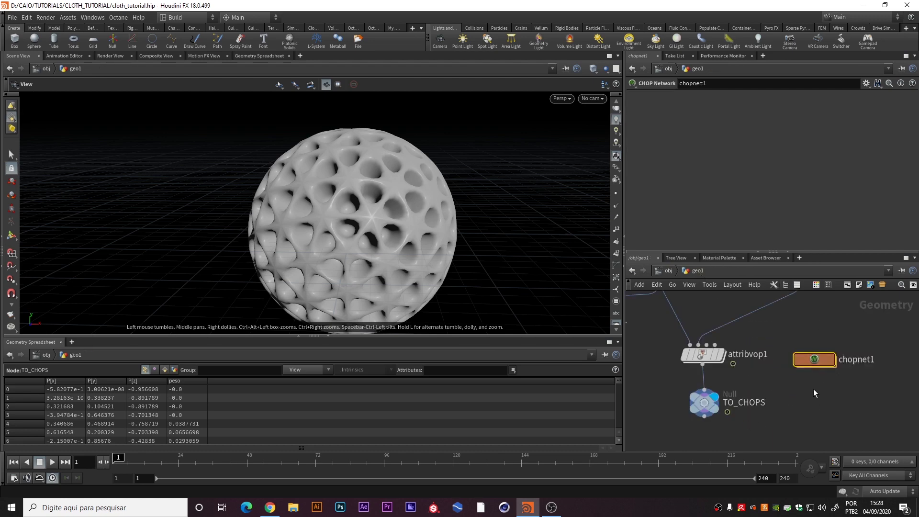
pyautogui.moveTo(801, 409); pyautogui.dragTo(818, 330, button='middle')
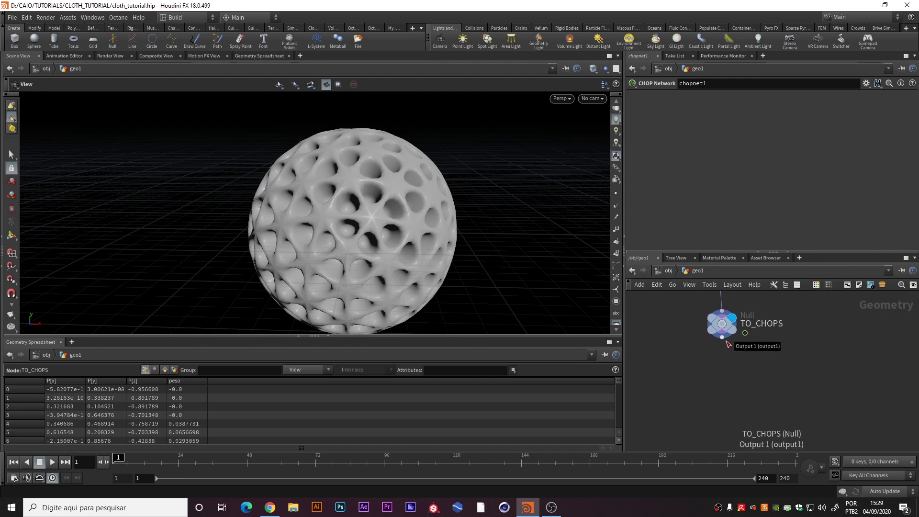
pyautogui.moveTo(723, 338); pyautogui.dragTo(724, 371)
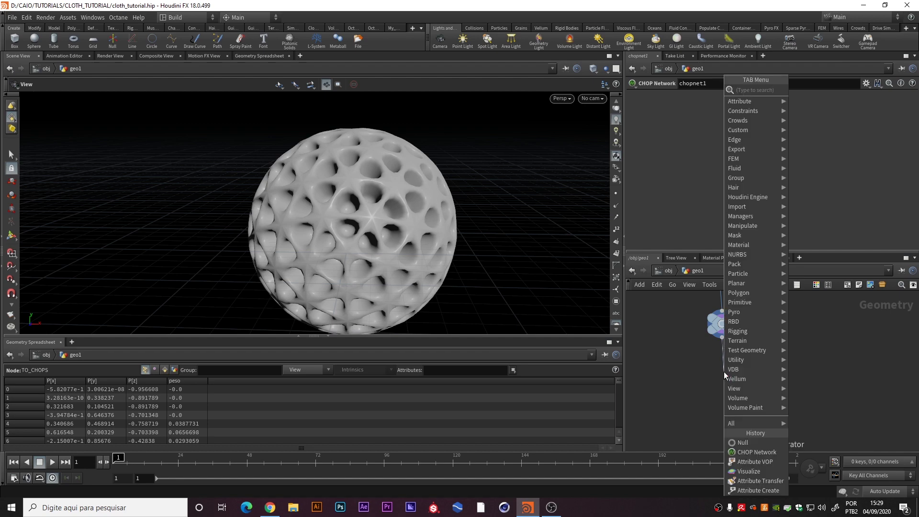
pyautogui.write('CHANNE')
pyautogui.press('Return')
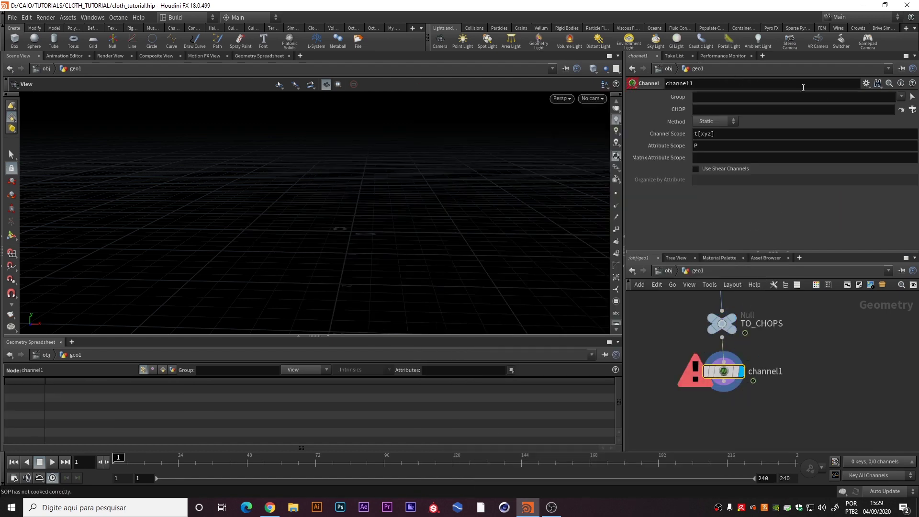
# Set channel1's CHOP to /obj/geo1/chopnet1/TO_SOPS and its Method to Animated.
pyautogui.click(912, 110)
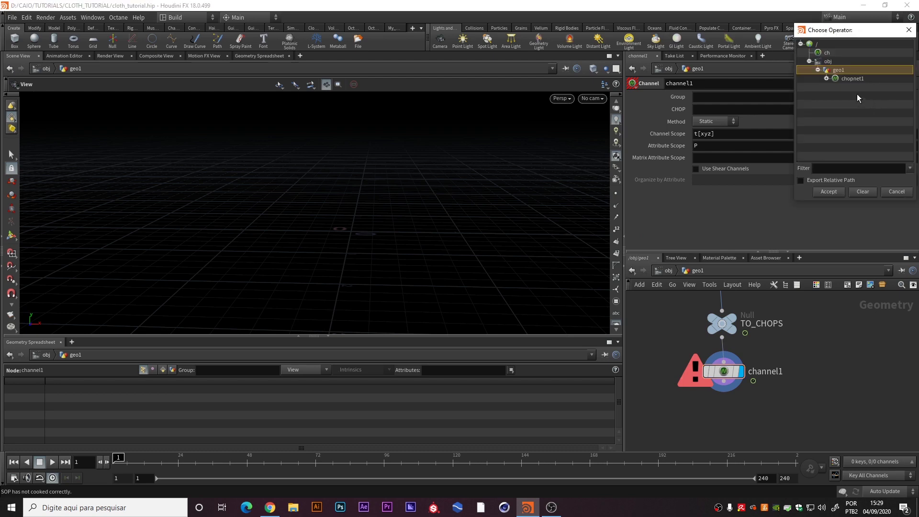
pyautogui.click(827, 79)
pyautogui.click(864, 89)
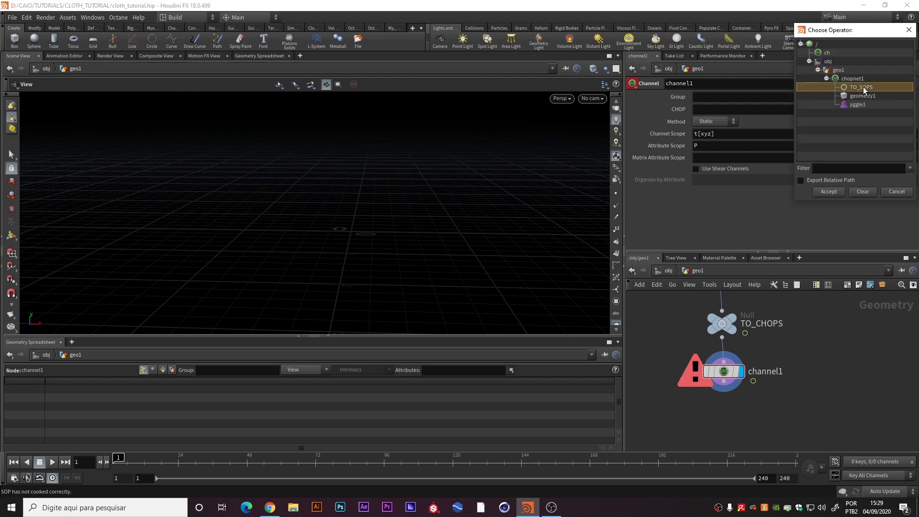
pyautogui.click(830, 192)
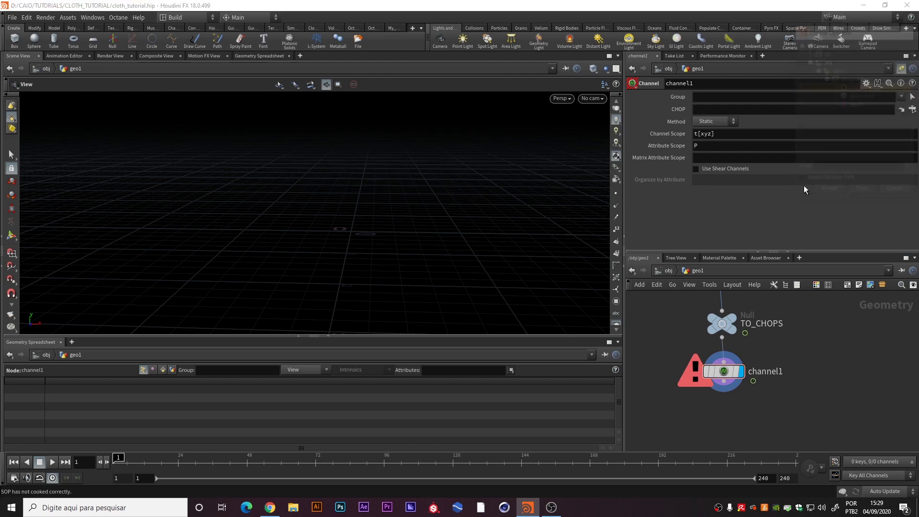
pyautogui.click(724, 122)
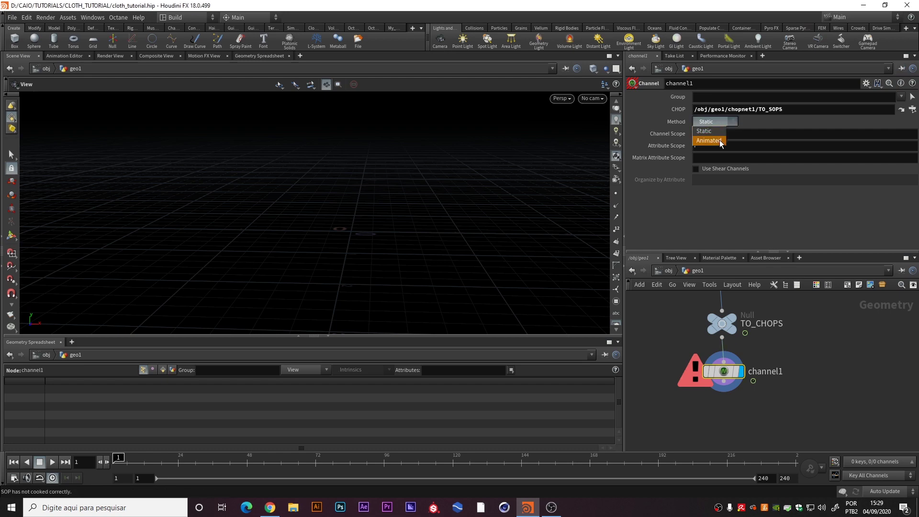
pyautogui.click(720, 140)
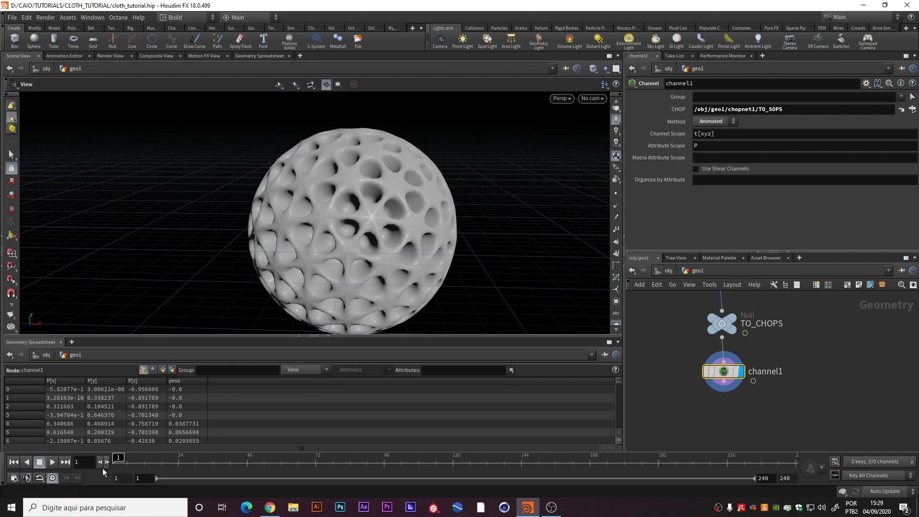
# Play the animation several times to examine the jiggle motion on the sphere, finishing back at frame 1.
pyautogui.click(53, 462)
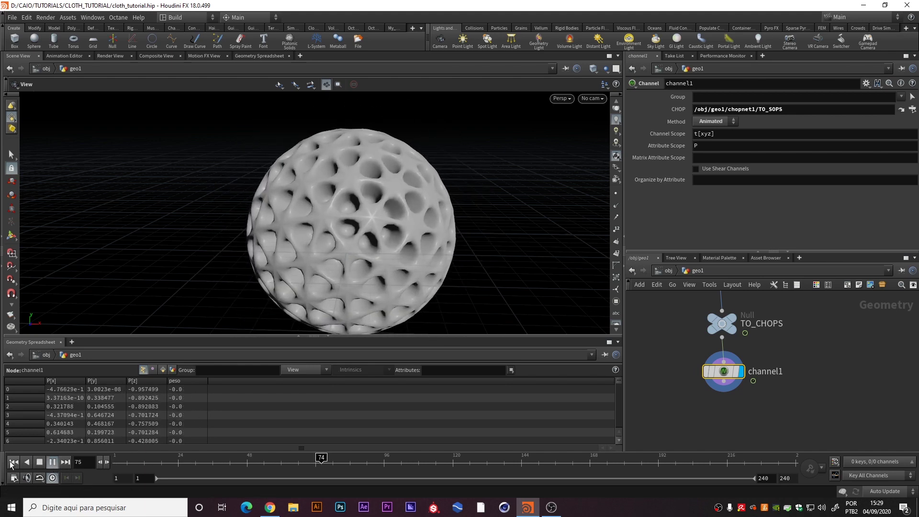
pyautogui.click(55, 465)
pyautogui.click(56, 464)
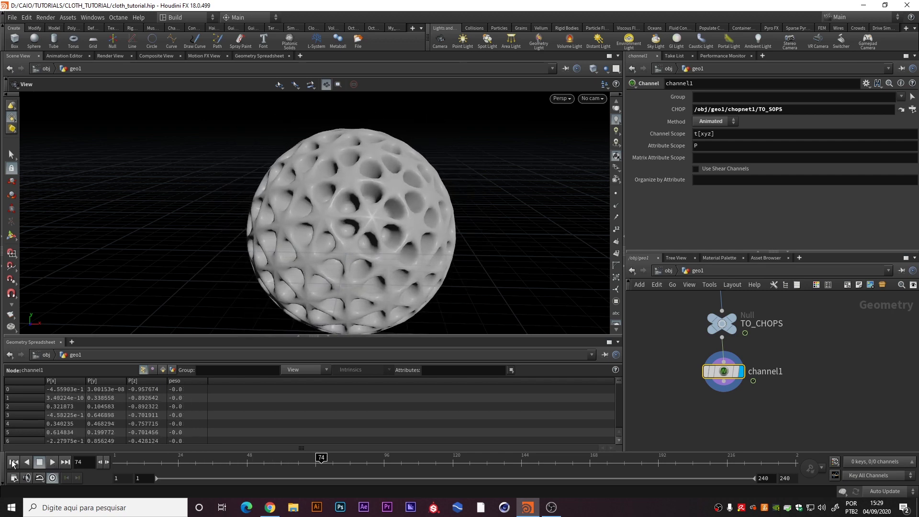
pyautogui.click(55, 465)
pyautogui.click(54, 466)
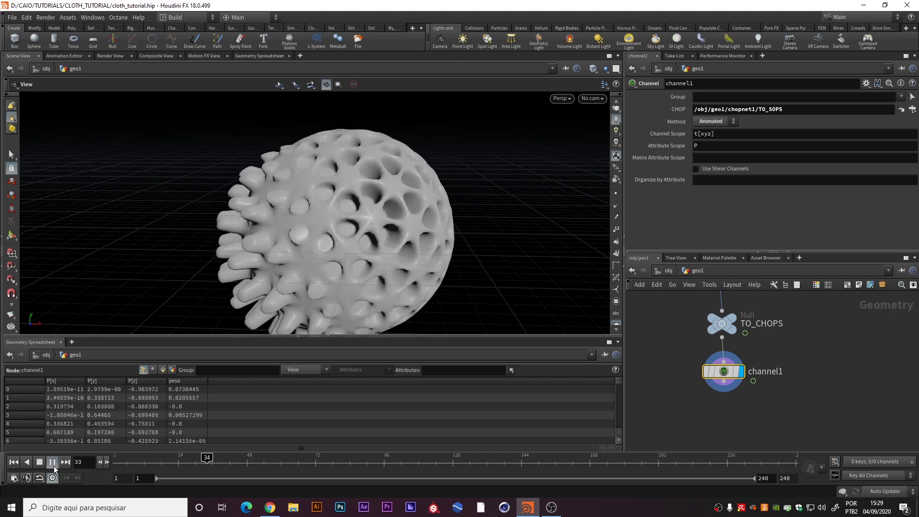
pyautogui.click(14, 462)
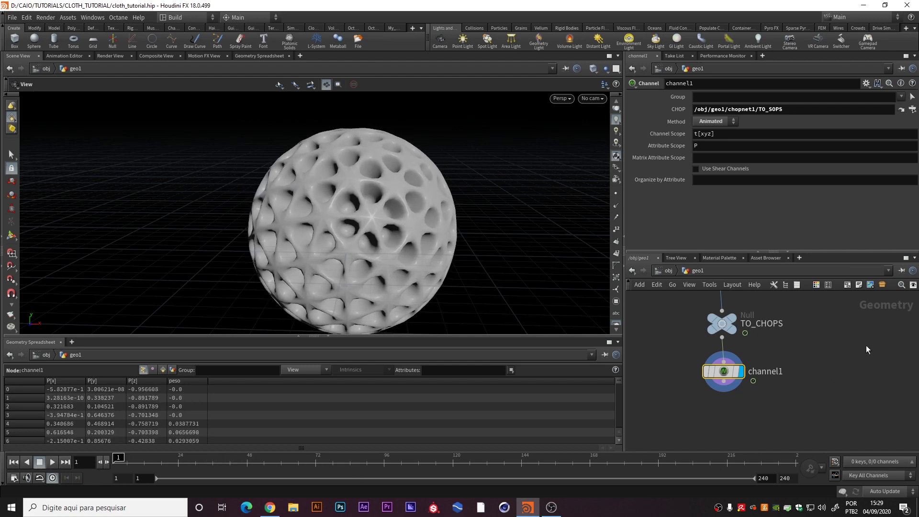
# In chopnet1, set jiggle1's Stiffness to 0.07 and enter a new Damping value.
pyautogui.press('h')
pyautogui.doubleClick(804, 334)
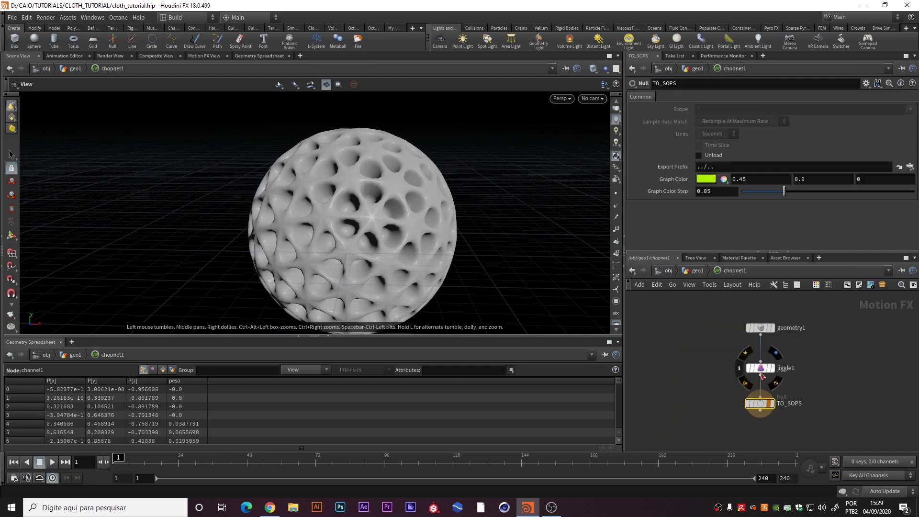
pyautogui.click(761, 372)
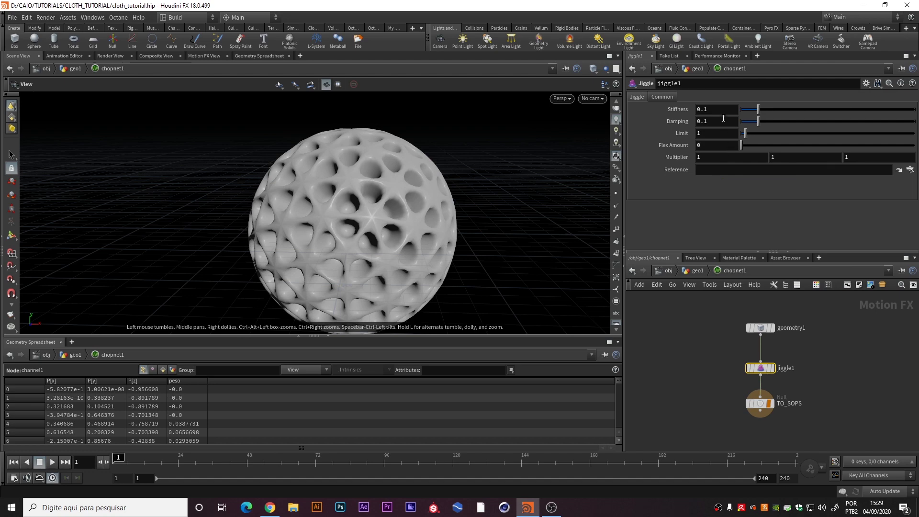
pyautogui.click(723, 113)
pyautogui.write('0')
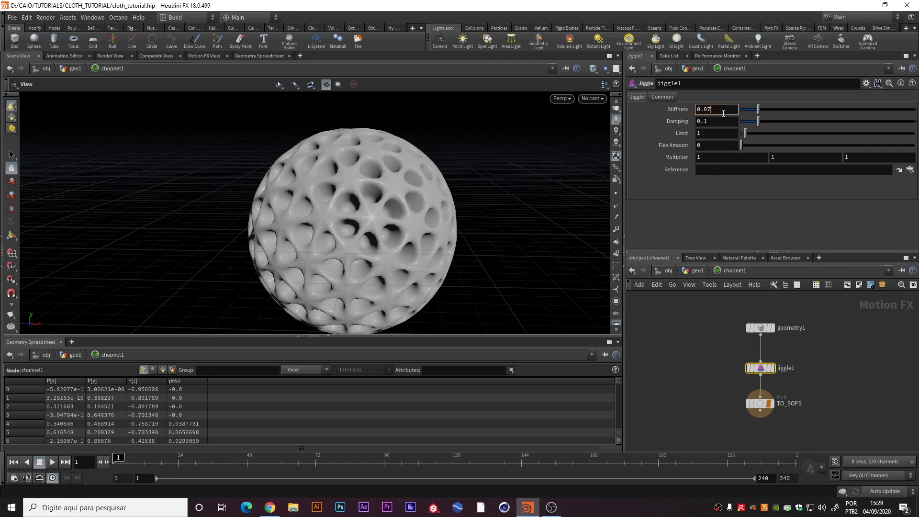
pyautogui.write('7')
pyautogui.press('Return')
pyautogui.click(714, 123)
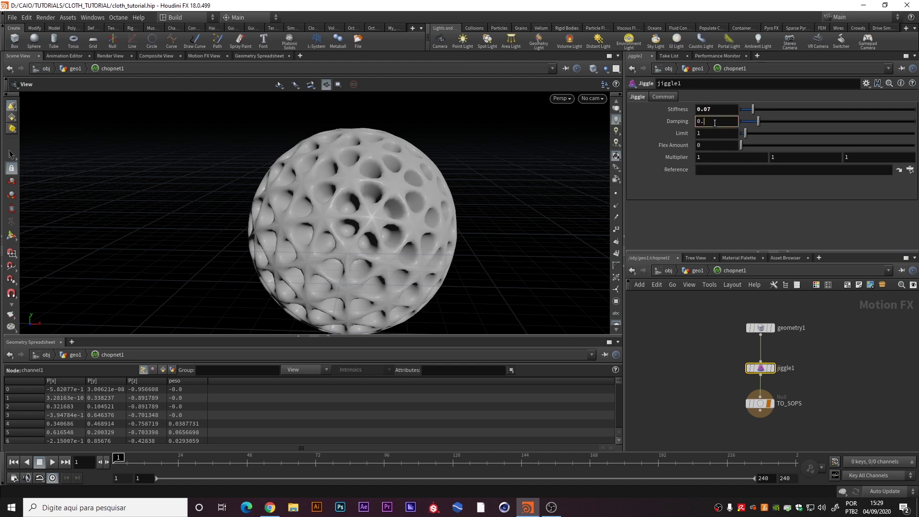
pyautogui.press('Return')
# Return to the geo1 network and replay the animation from frame 1 to examine the adjusted jiggle motion, stopping at frame 92.
pyautogui.click(695, 271)
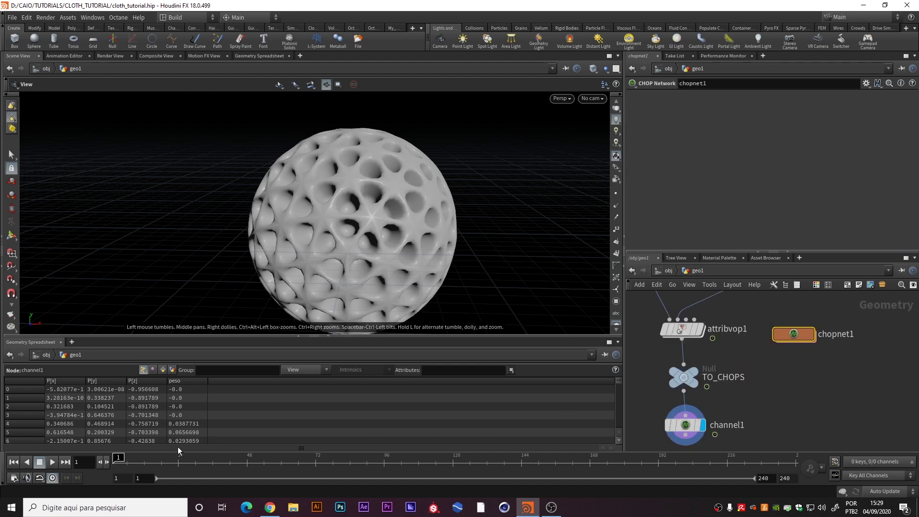
pyautogui.click(56, 464)
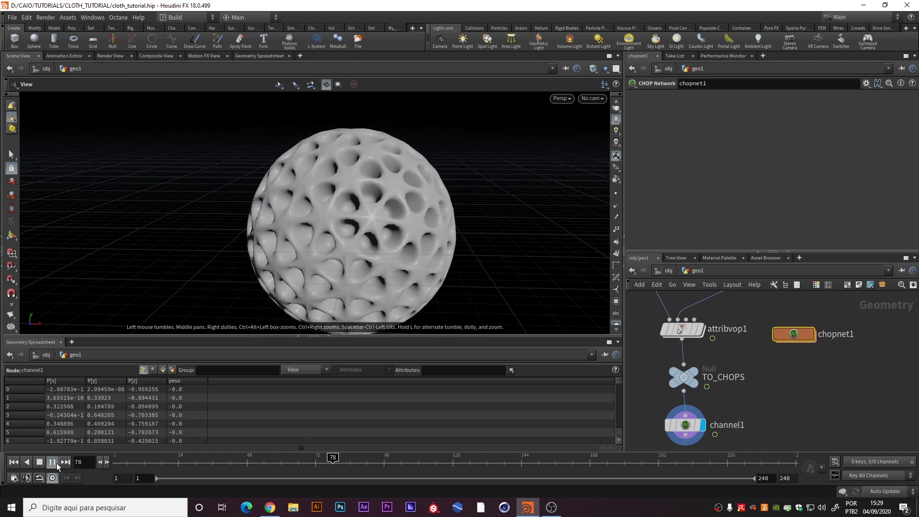
pyautogui.click(14, 462)
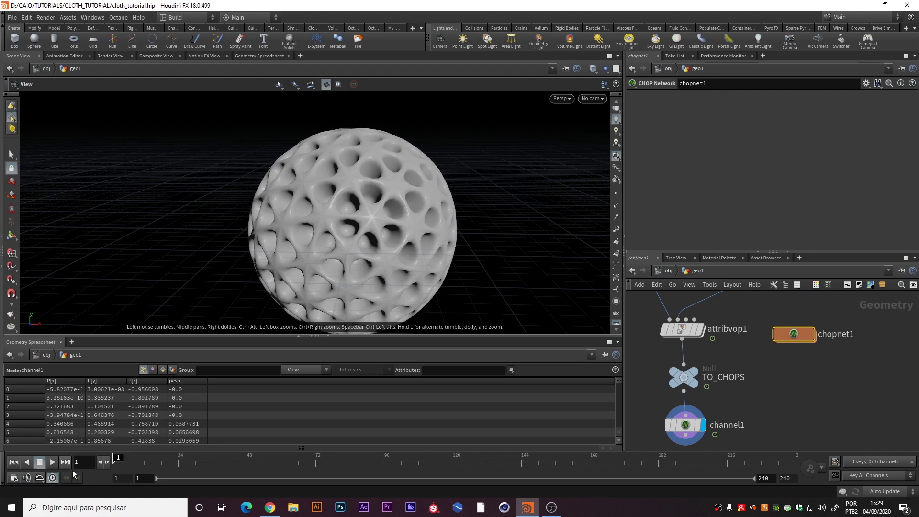
pyautogui.click(52, 462)
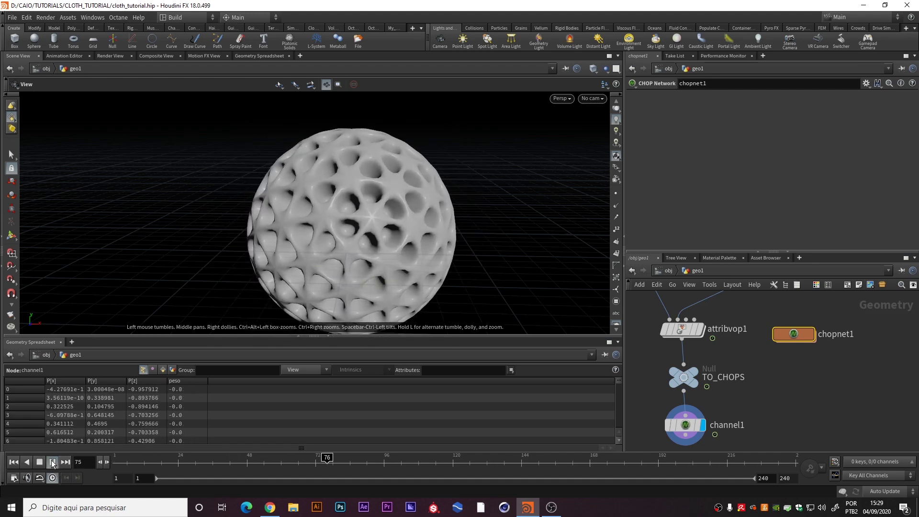
pyautogui.click(53, 462)
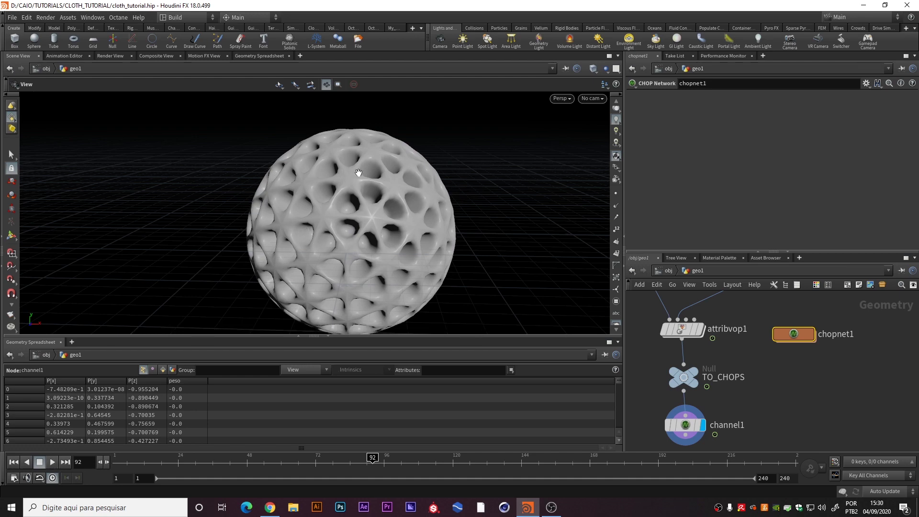
pyautogui.moveTo(399, 239); pyautogui.dragTo(390, 205, button='middle')
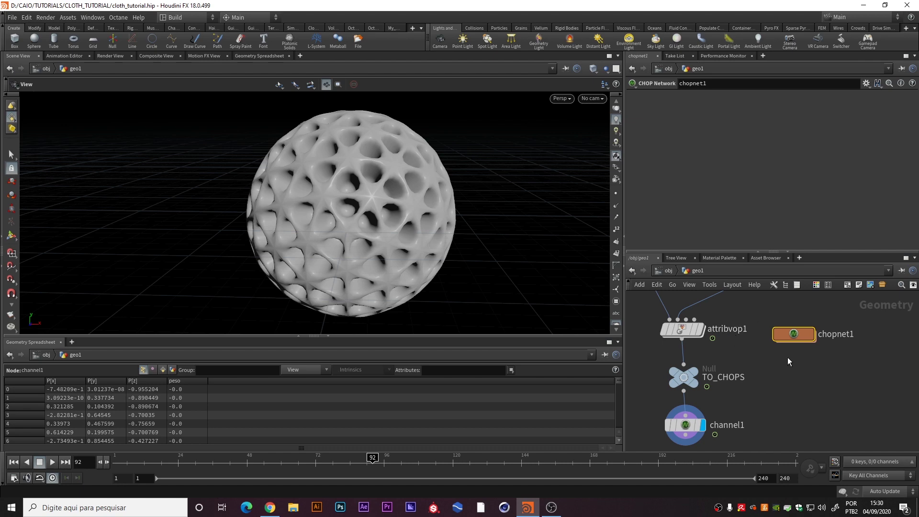
# Add a Null node below channel1, wired to its output.
pyautogui.moveTo(776, 367); pyautogui.dragTo(810, 343, button='middle')
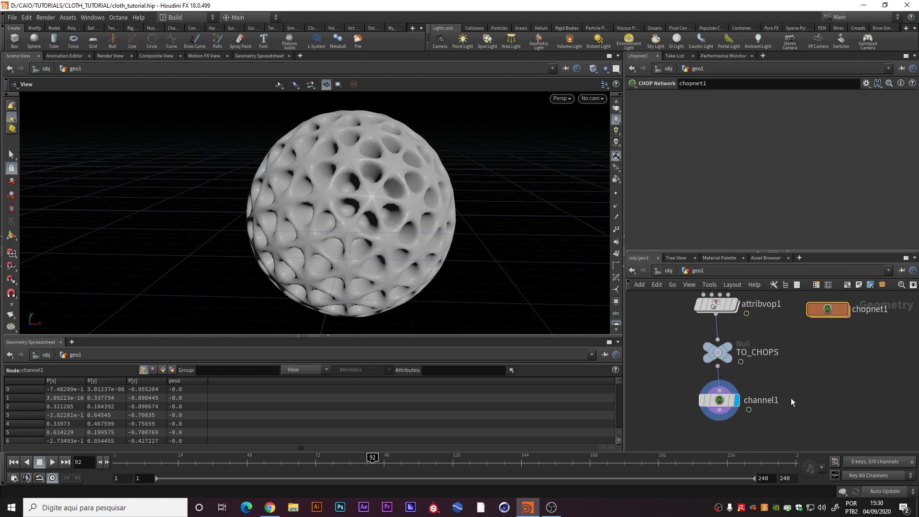
pyautogui.moveTo(792, 402); pyautogui.dragTo(814, 350, button='middle')
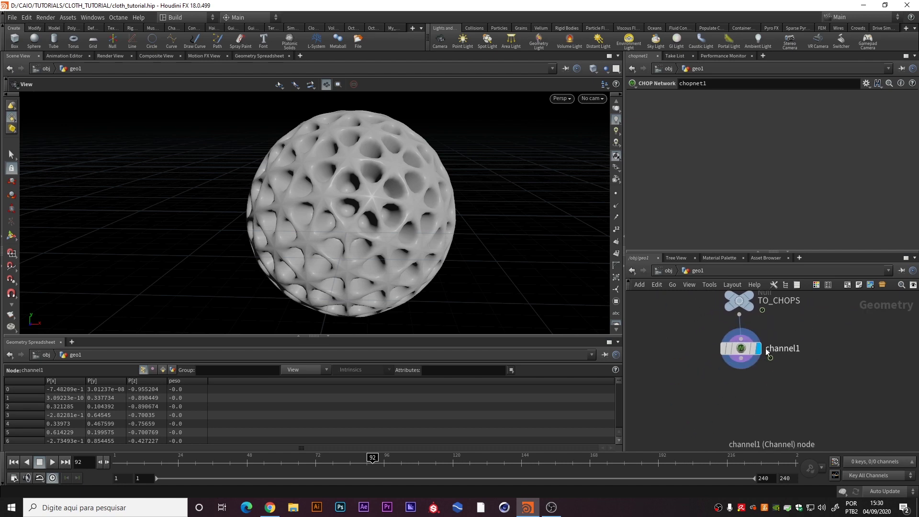
pyautogui.click(742, 354)
pyautogui.click(742, 366)
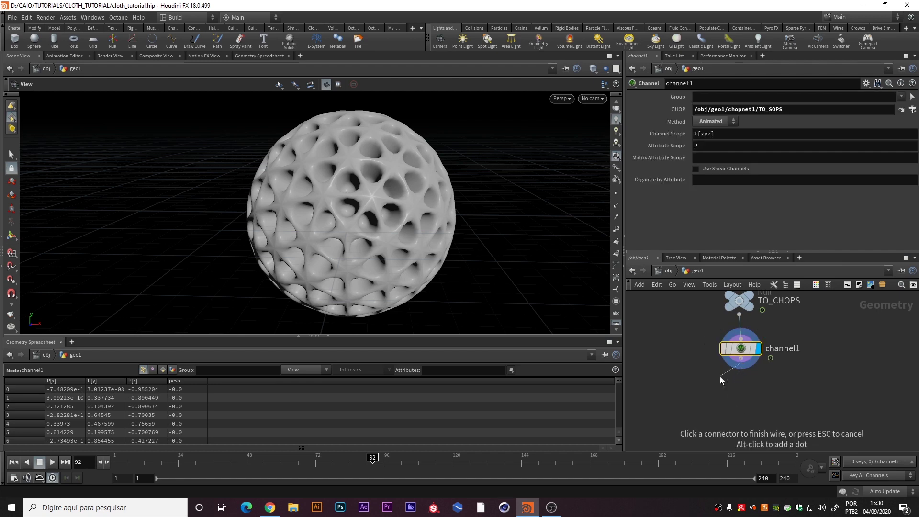
pyautogui.click(744, 398)
pyautogui.write('null')
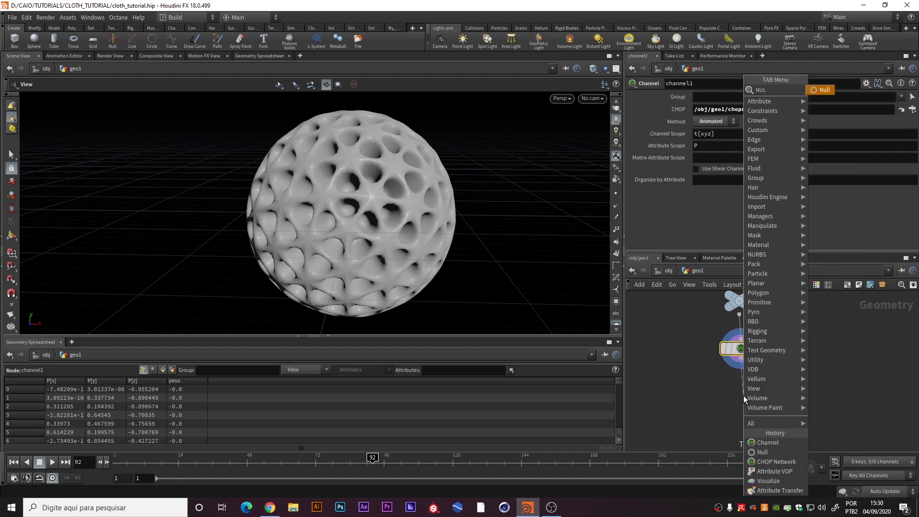
pyautogui.press('Return')
# Rename the new null FINAL and make it the displayed node.
pyautogui.doubleClick(771, 395)
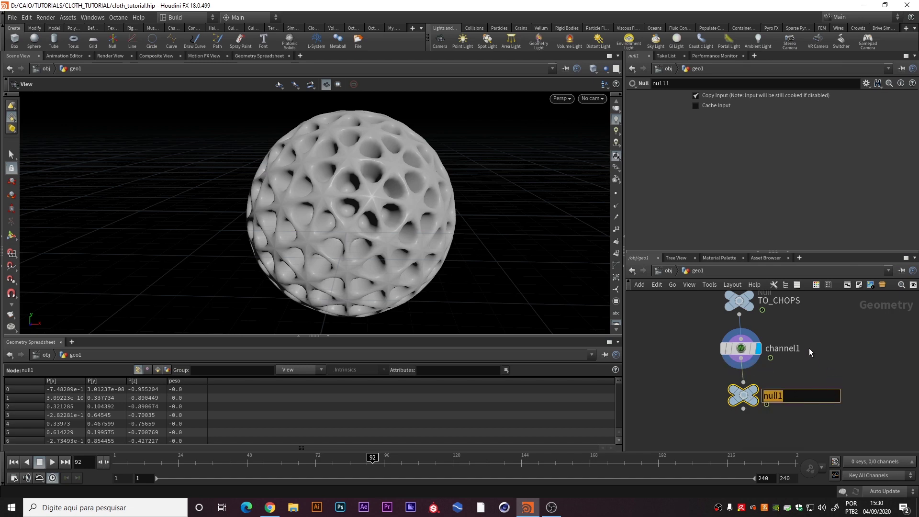
pyautogui.write('fINAL')
pyautogui.press('Return')
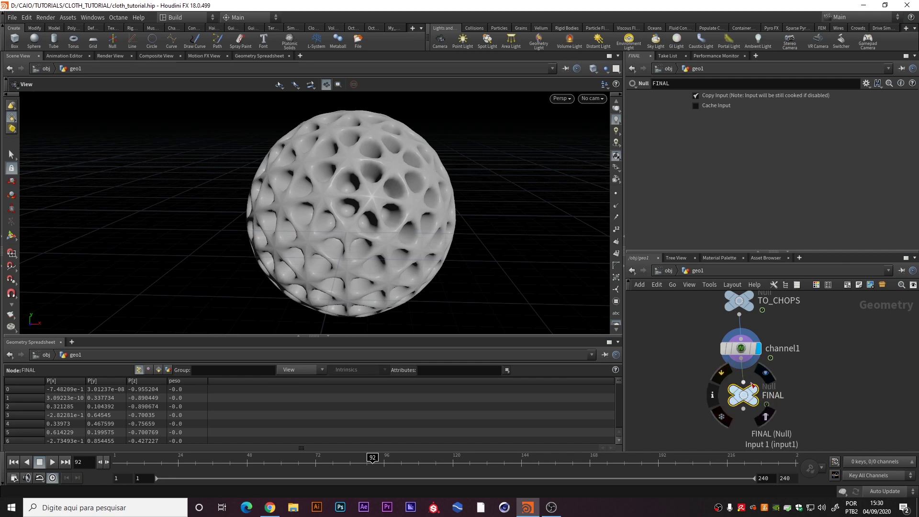
pyautogui.click(765, 374)
pyautogui.moveTo(371, 211)
pyautogui.mouseDown()
pyautogui.moveTo(412, 186)
pyautogui.moveTo(363, 202)
pyautogui.mouseUp()
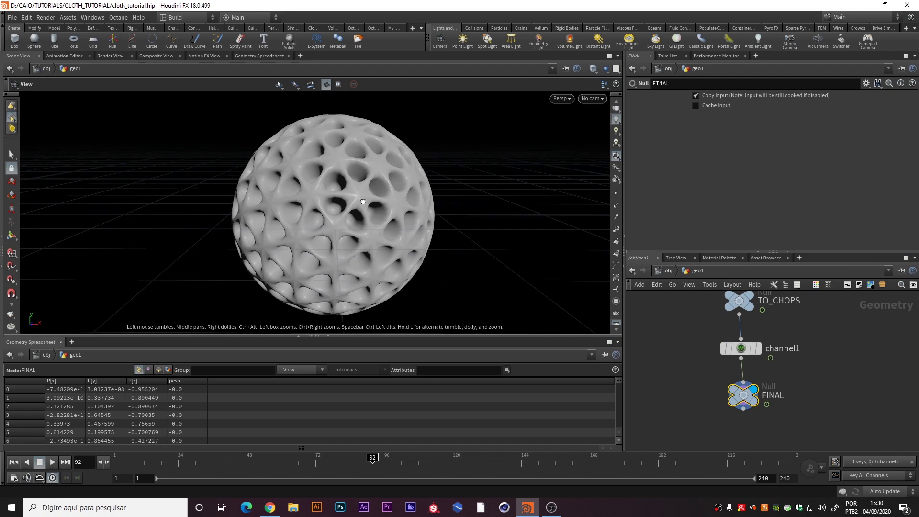